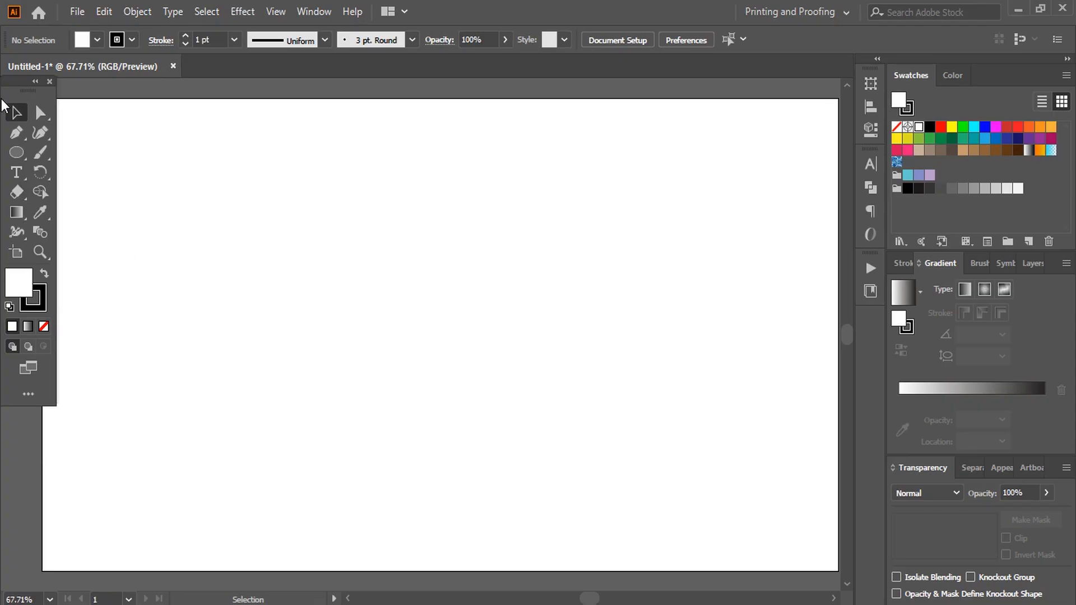
# Step: Draw a circle from its centre in the middle of the artboard, with no fill and a black stroke
pyautogui.click(17, 152)
pyautogui.click(56, 174)
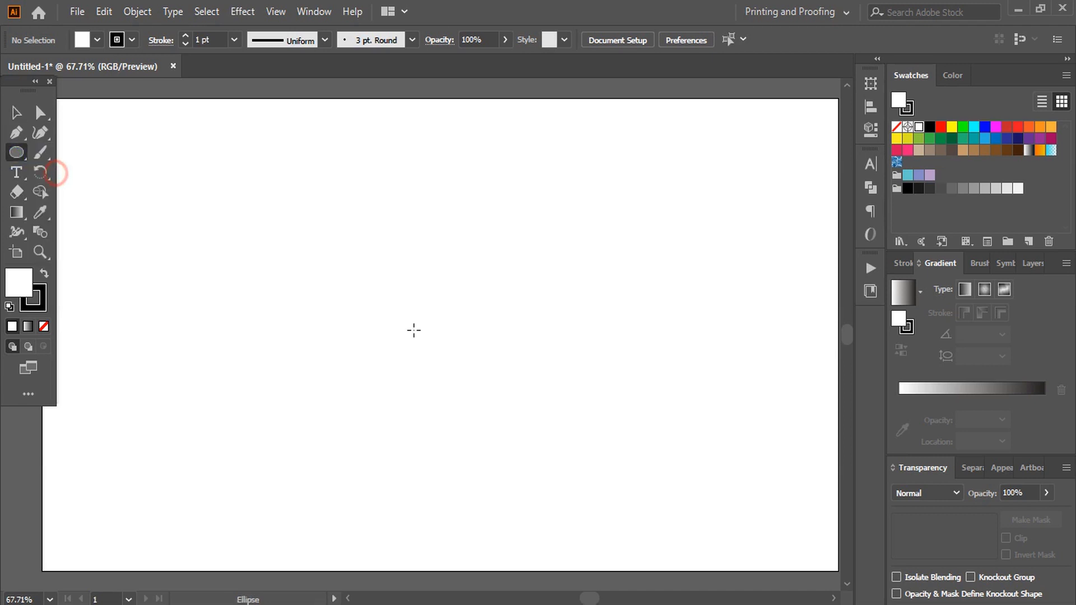
pyautogui.hotkey('alt', 'shift')
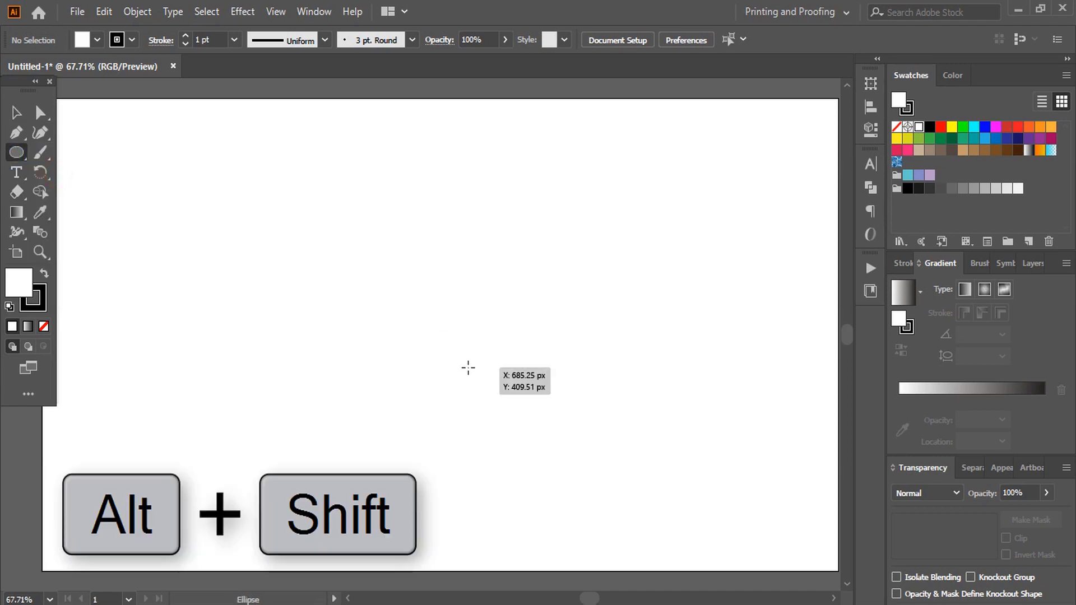
pyautogui.moveTo(411, 314); pyautogui.dragTo(452, 402)
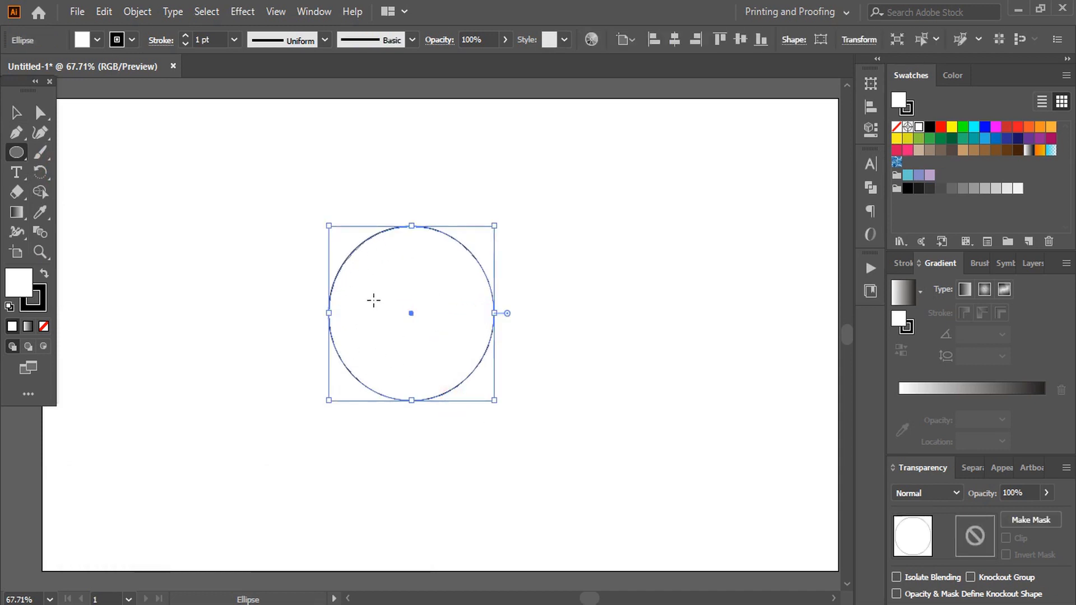
pyautogui.click(44, 328)
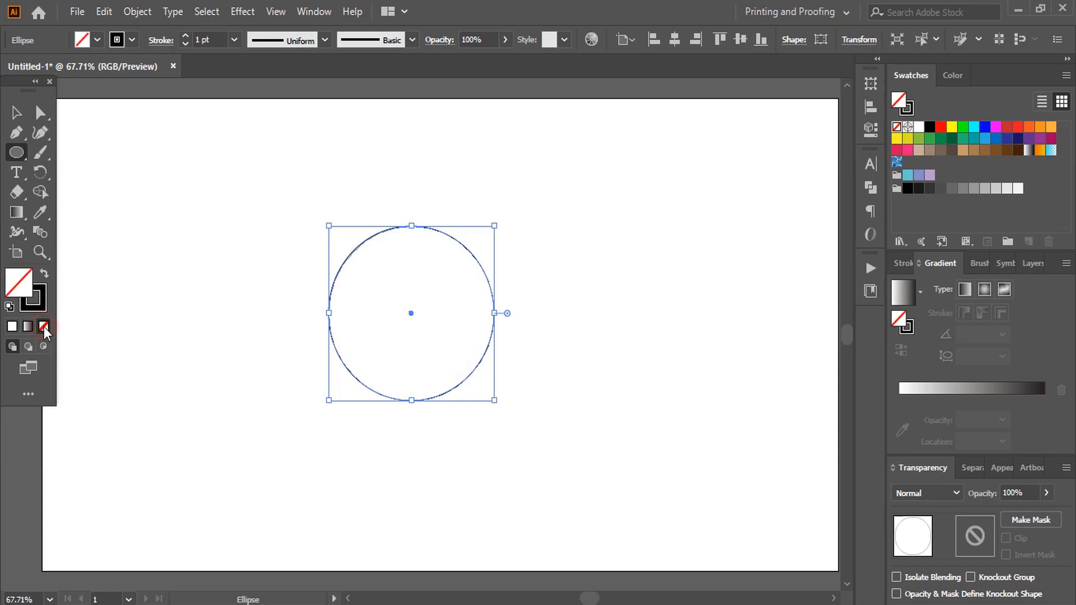
pyautogui.click(46, 305)
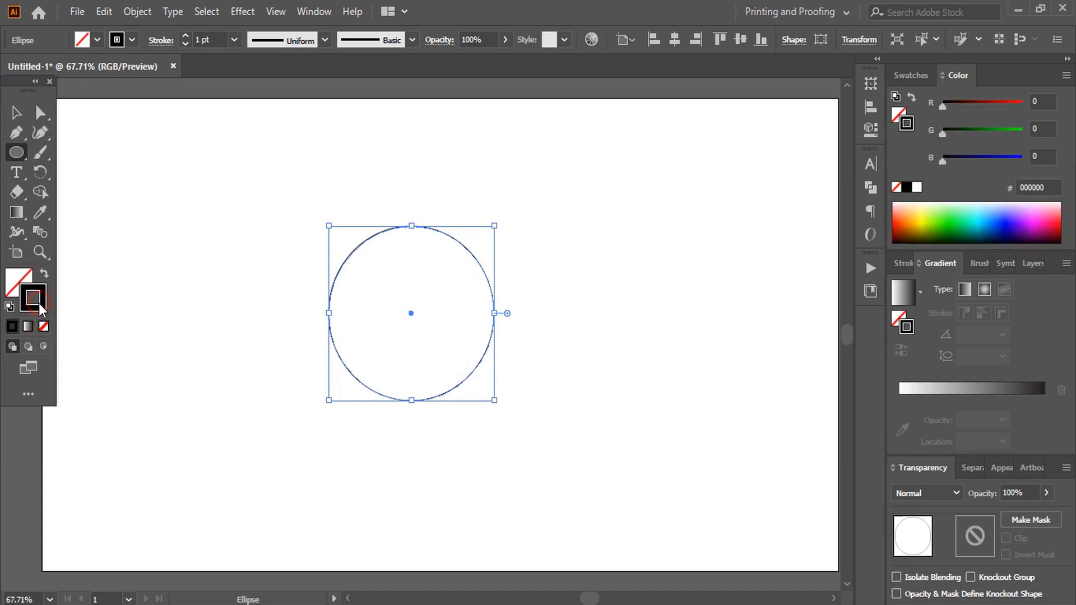
pyautogui.click(16, 112)
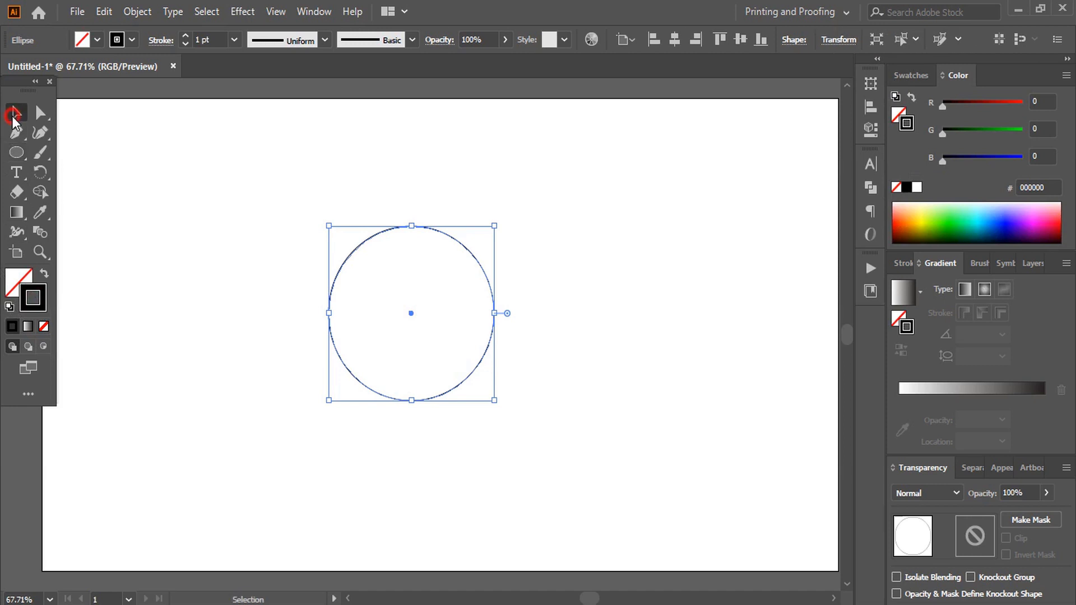
pyautogui.click(223, 343)
# Step: Duplicate the circle in place and enlarge the copy proportionally from its centre to form an outer concentric circle
pyautogui.click(488, 275)
pyautogui.click(105, 11)
pyautogui.click(147, 91)
pyautogui.click(102, 13)
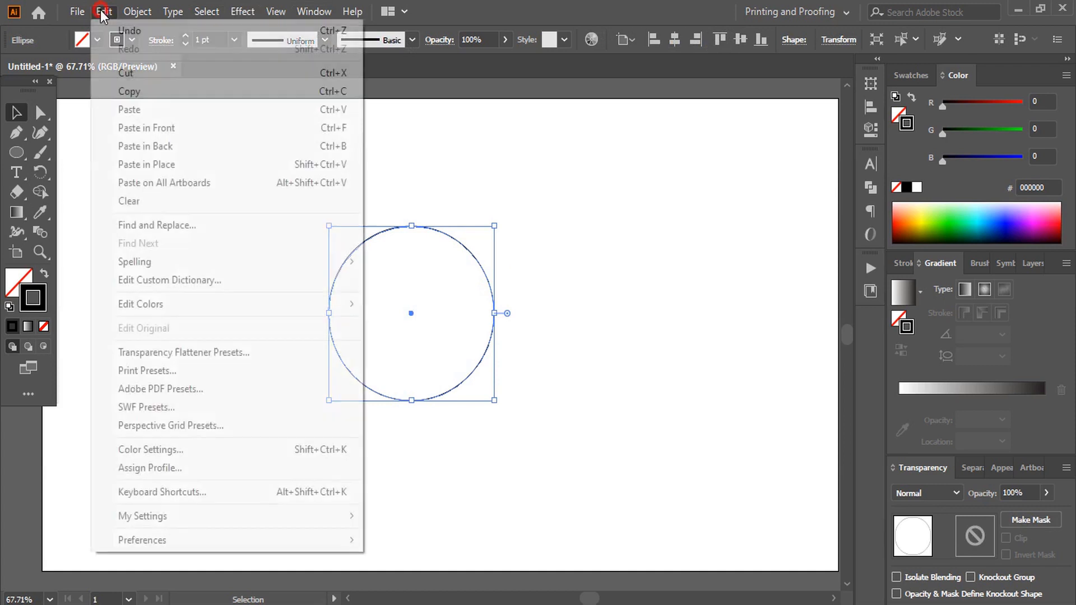
pyautogui.click(168, 164)
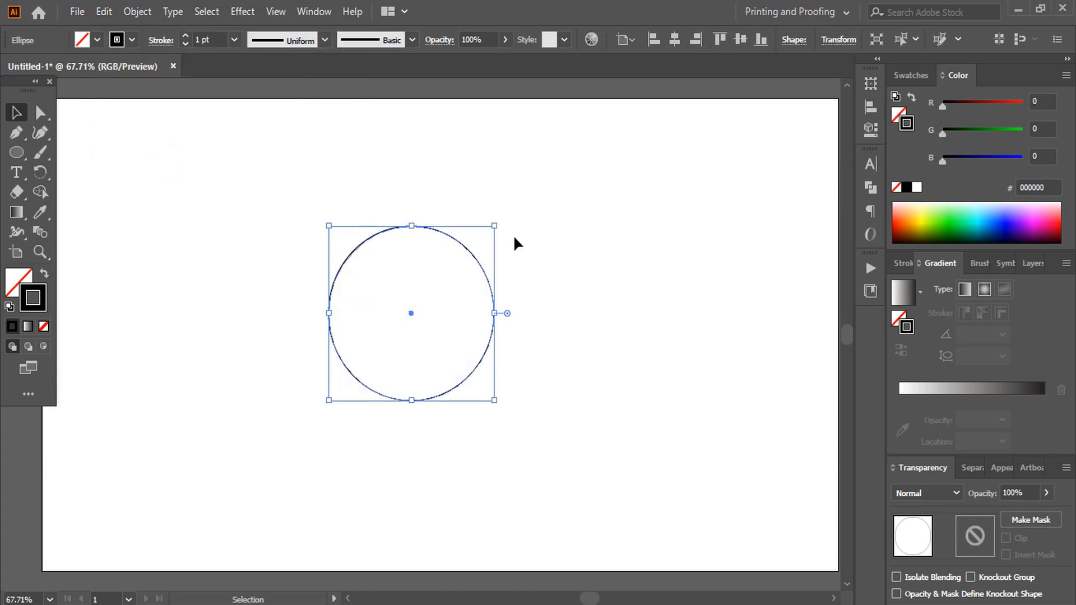
pyautogui.moveTo(495, 227); pyautogui.dragTo(512, 202)
pyautogui.click(587, 277)
# Step: Duplicate both concentric circles in place and shrink the copies from the centre until the larger copy fits just inside the original inner circle
pyautogui.hotkey('ctrl', '+')
pyautogui.hotkey('ctrl', '+')
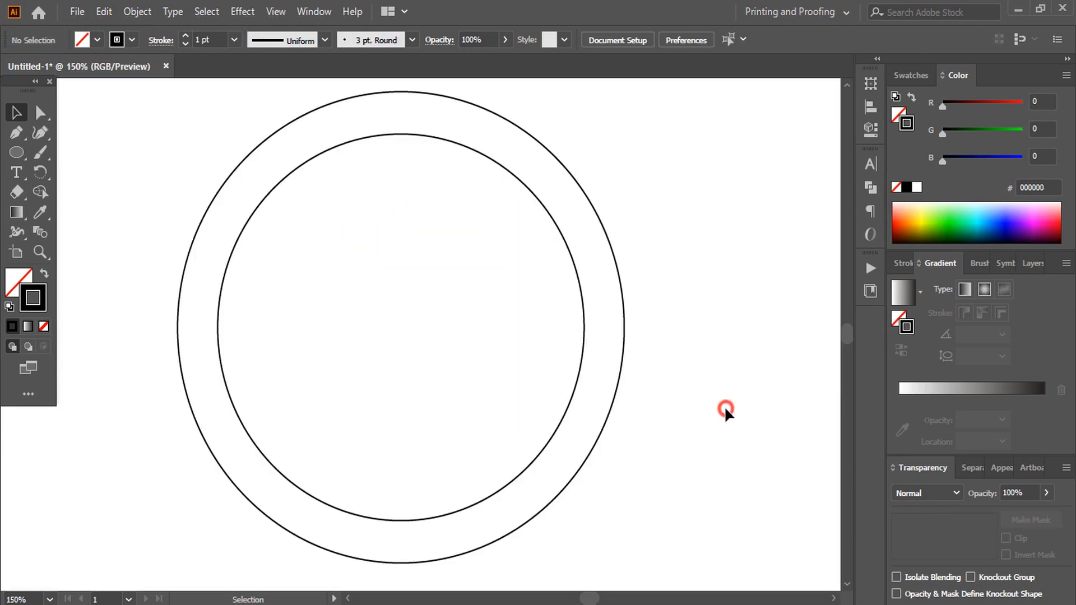
pyautogui.moveTo(724, 406); pyautogui.dragTo(531, 290)
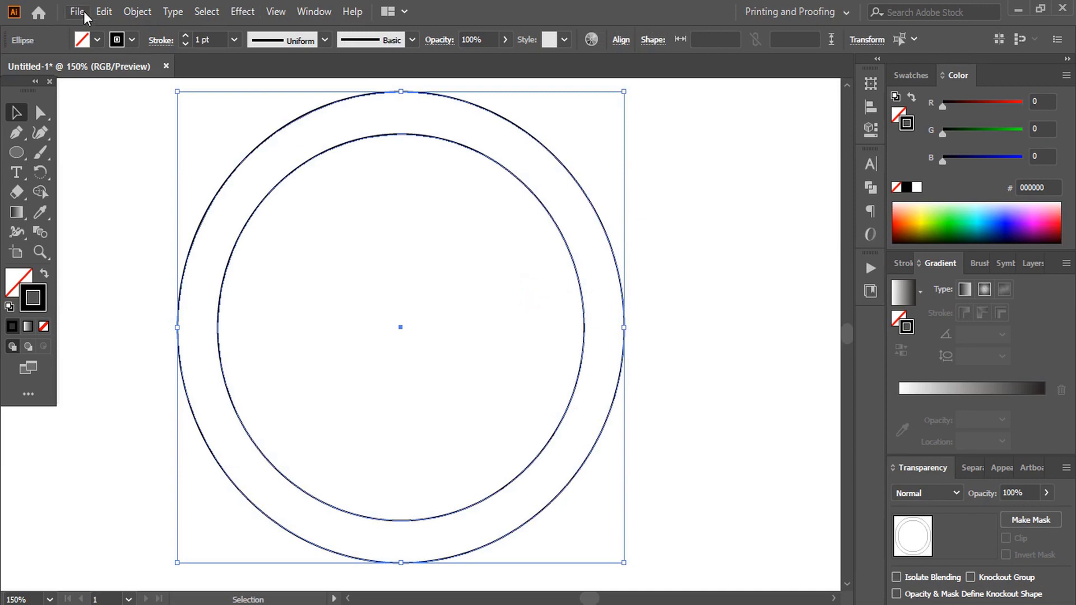
pyautogui.click(104, 11)
pyautogui.click(144, 90)
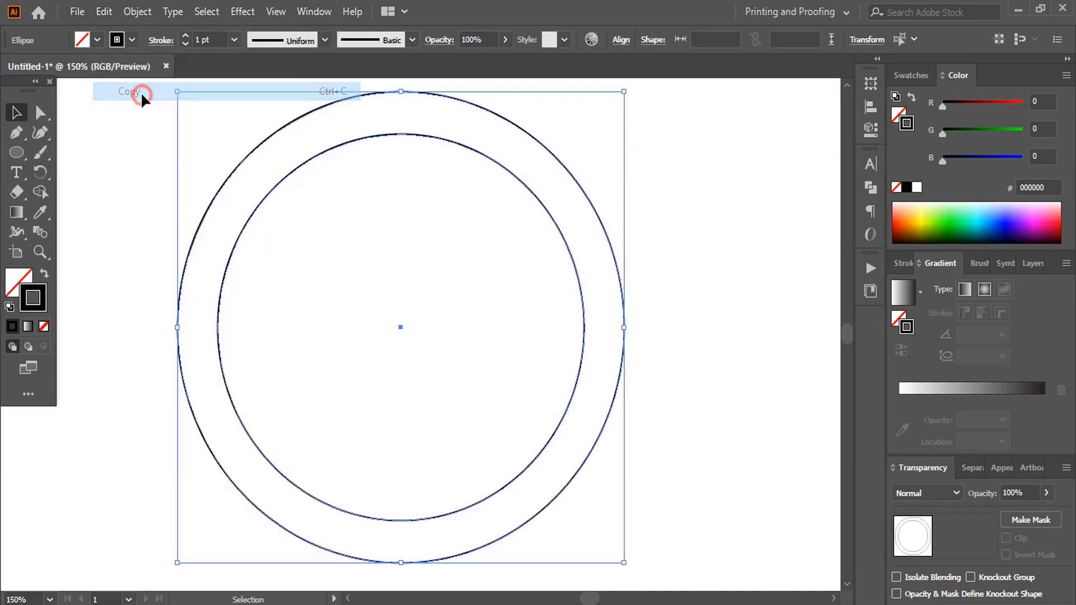
pyautogui.click(104, 11)
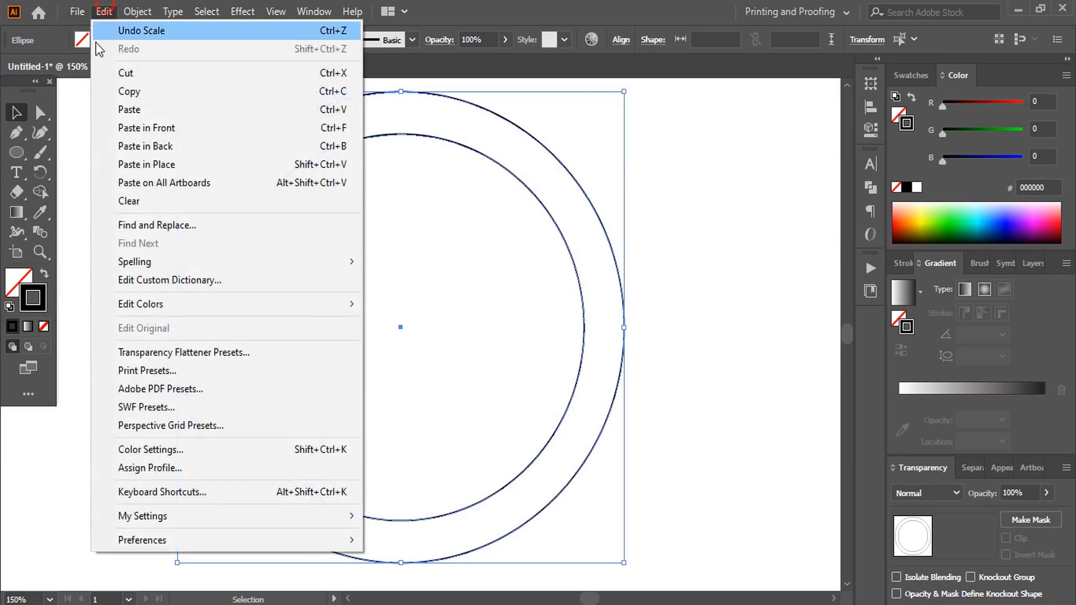
pyautogui.click(206, 168)
pyautogui.hotkey('alt', 'shift')
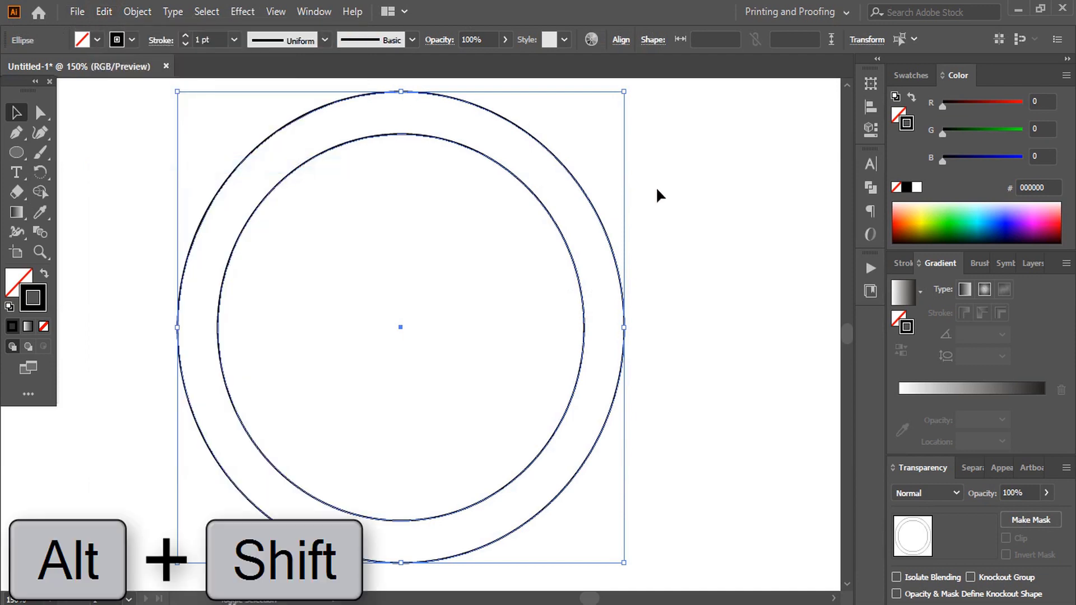
pyautogui.moveTo(626, 93); pyautogui.dragTo(589, 144)
pyautogui.click(540, 119)
# Step: Shrink the outermost circle proportionally from its centre until it sits just outside the second circle
pyautogui.click(537, 137)
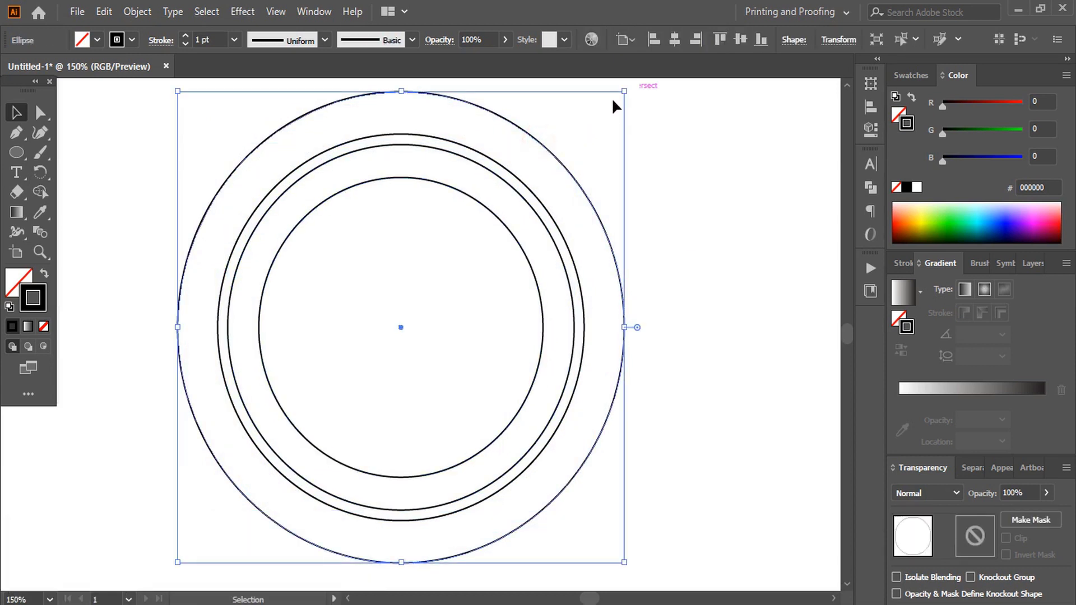
pyautogui.hotkey('alt', 'shift')
pyautogui.moveTo(621, 91); pyautogui.dragTo(606, 125)
# Step: Nudge the outermost circle up and slightly right until its left edge meets the left edge of the second circle
pyautogui.press('Up')
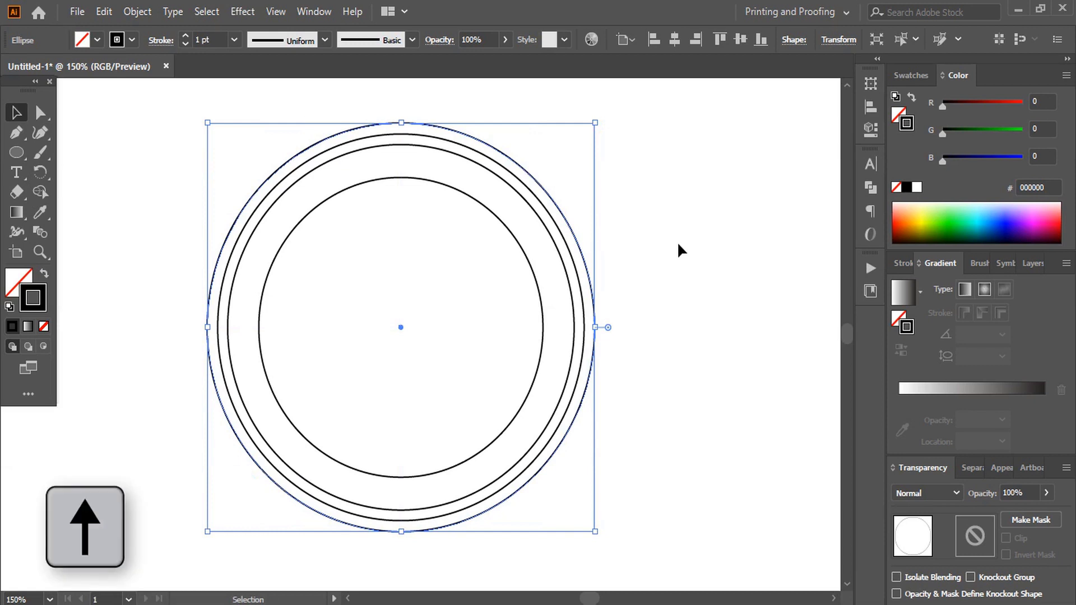
pyautogui.press('Up')
pyautogui.press('Up')
pyautogui.press('Up')
pyautogui.press('Up')
pyautogui.press('Up')
pyautogui.press('Up')
pyautogui.press('Up')
pyautogui.press('Up')
pyautogui.press('Up')
pyautogui.press('Up')
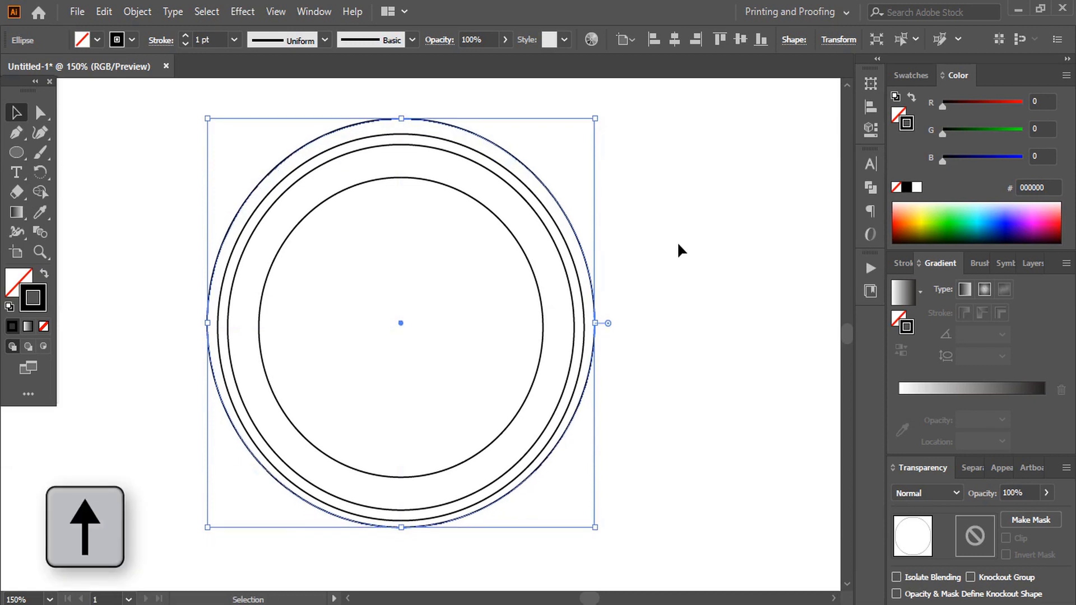
pyautogui.press('Up')
pyautogui.press('Up')
pyautogui.press('Up')
pyautogui.press('Up')
pyautogui.press('Up')
pyautogui.press('Up')
pyautogui.press('Up')
pyautogui.press('Up')
pyautogui.press('Up')
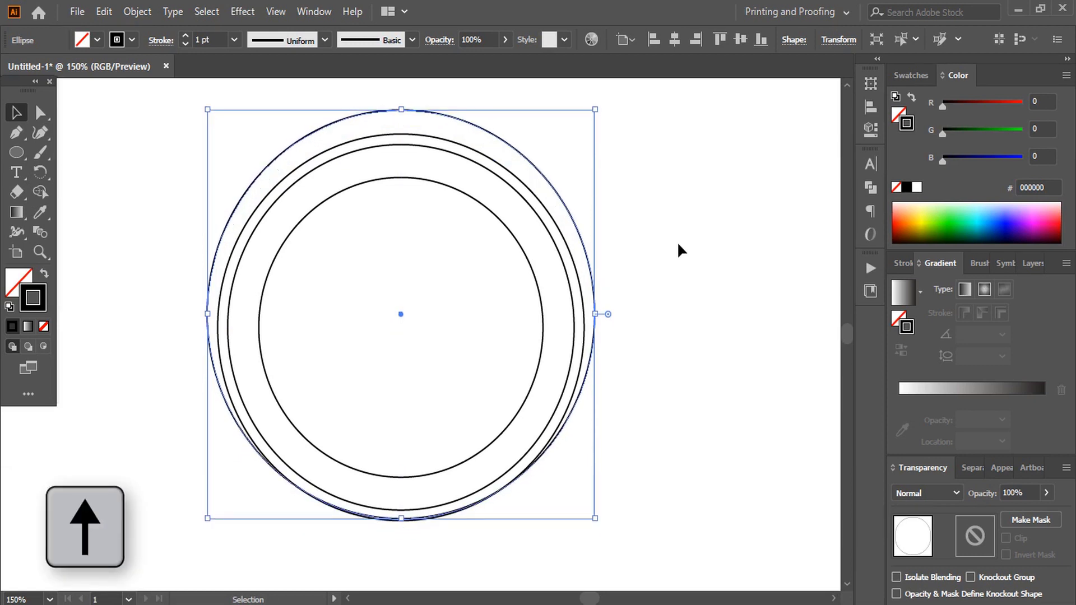
pyautogui.press('Right')
pyautogui.press('Right')
pyautogui.press('Right')
pyautogui.press('Right')
pyautogui.press('Right')
pyautogui.press('Right')
pyautogui.press('Right')
pyautogui.press('Right')
pyautogui.press('Right')
pyautogui.press('Right')
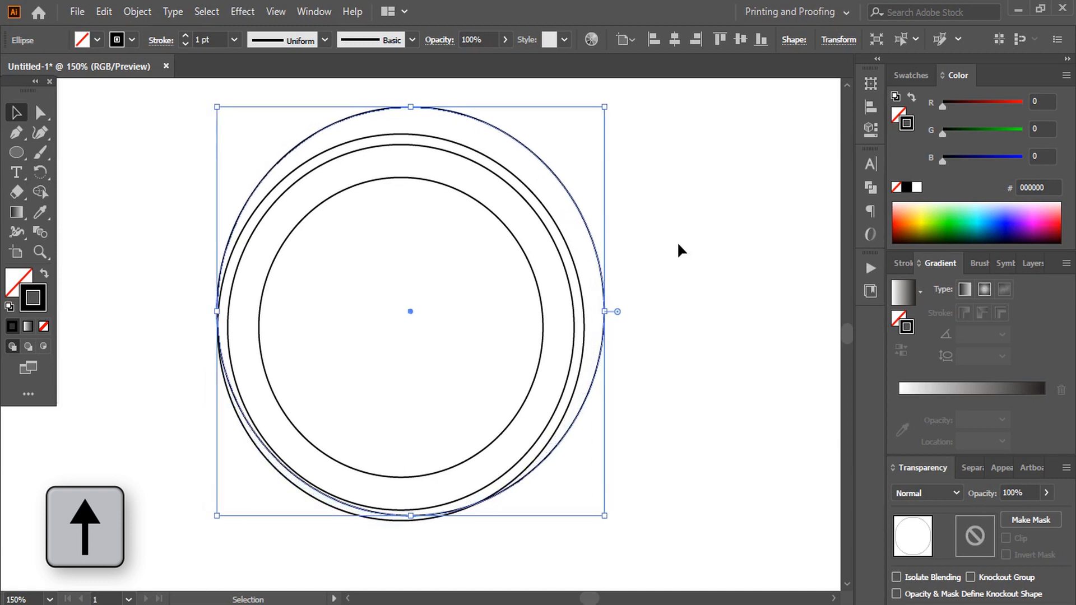
pyautogui.click(678, 245)
# Step: Create a yellow (E0FF31) crescent between the two outermost circles with the Shape Builder
pyautogui.click(293, 148)
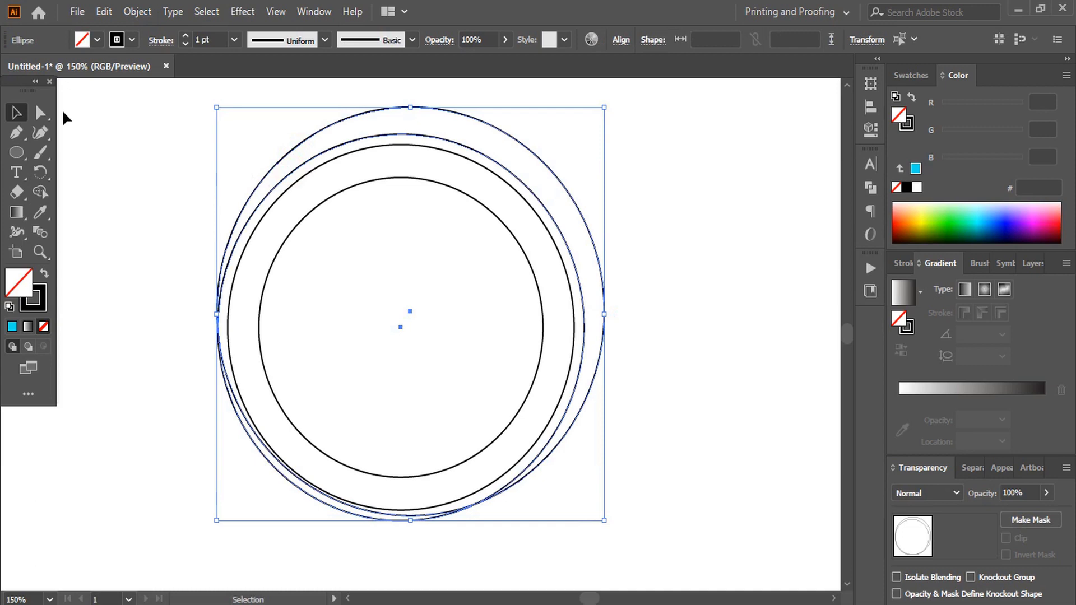
pyautogui.click(39, 192)
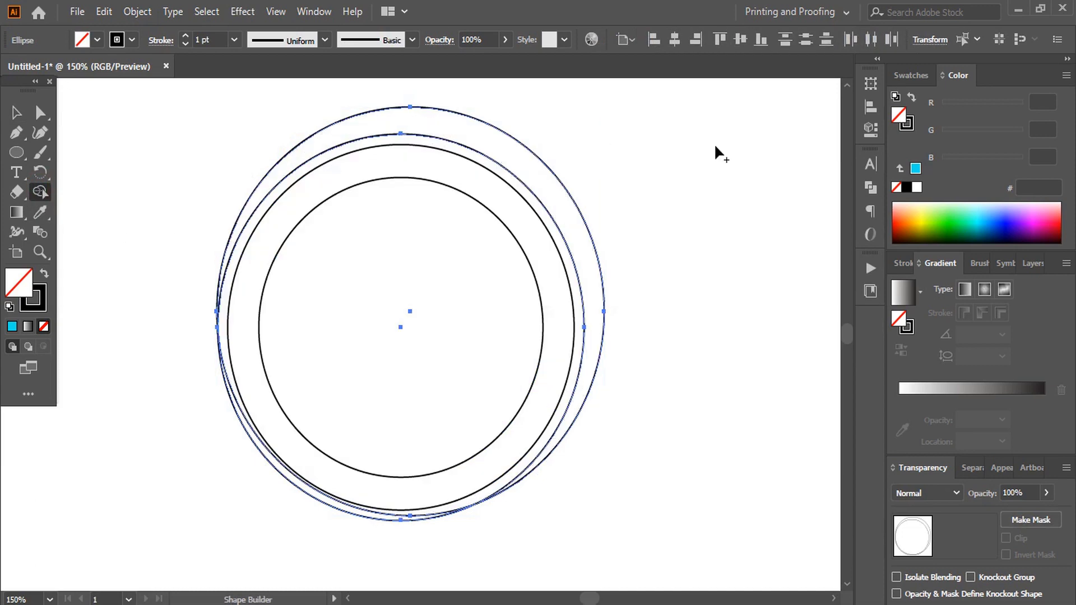
pyautogui.click(923, 216)
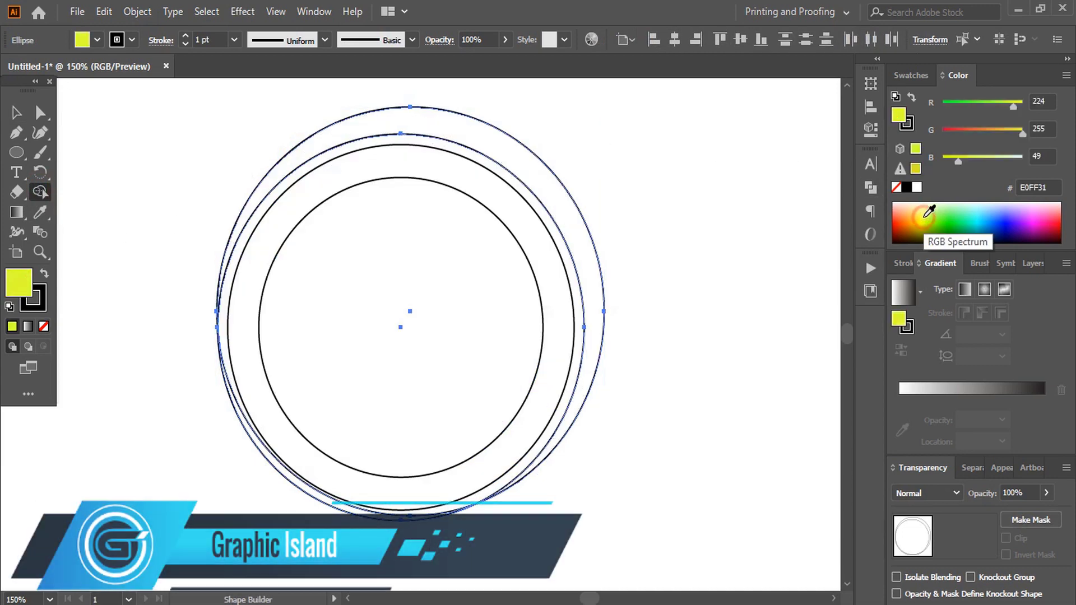
pyautogui.click(452, 126)
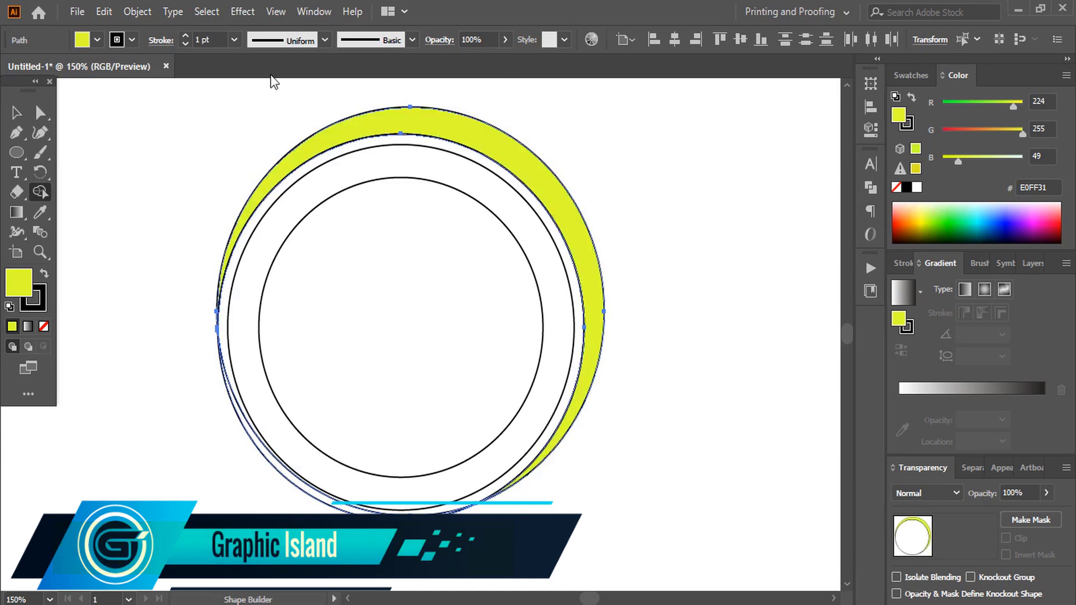
pyautogui.press('v')
pyautogui.click(106, 259)
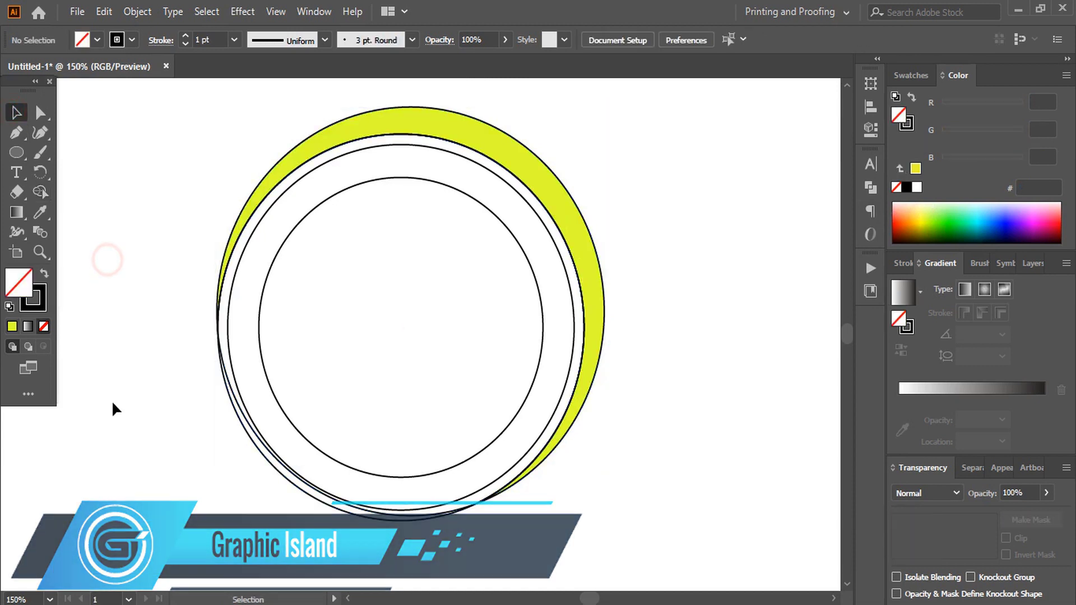
# Step: Delete the leftover pieces of the two outer circles, keeping only the yellow crescent
pyautogui.click(223, 378)
pyautogui.press('Delete')
pyautogui.click(225, 379)
pyautogui.press('Delete')
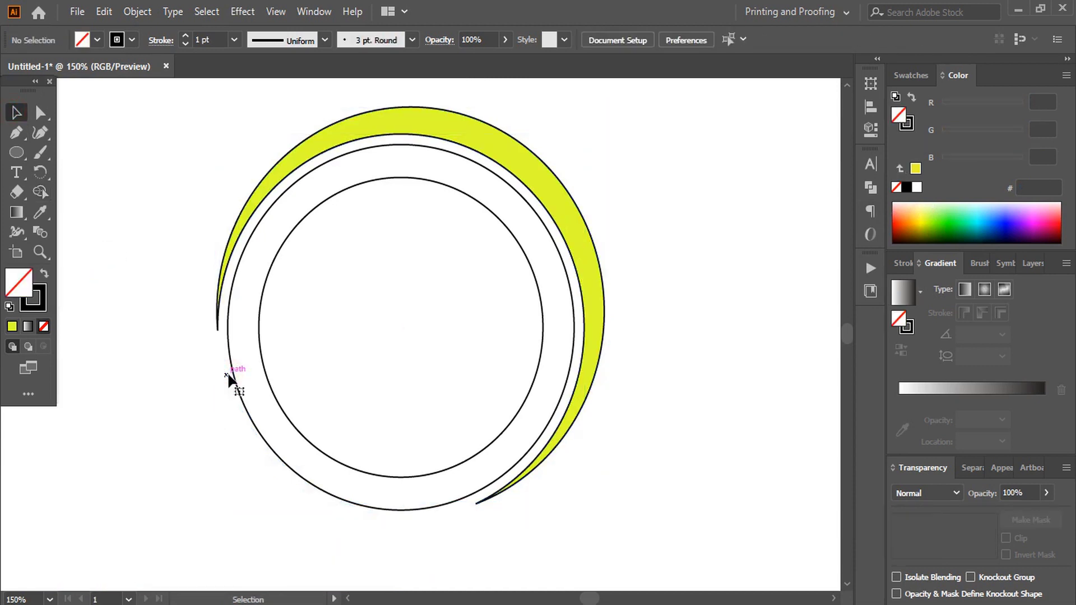
# Step: Enlarge the innermost circle and offset it up and to the right, fitting it against the upper-right edge of the surrounding circle
pyautogui.click(485, 207)
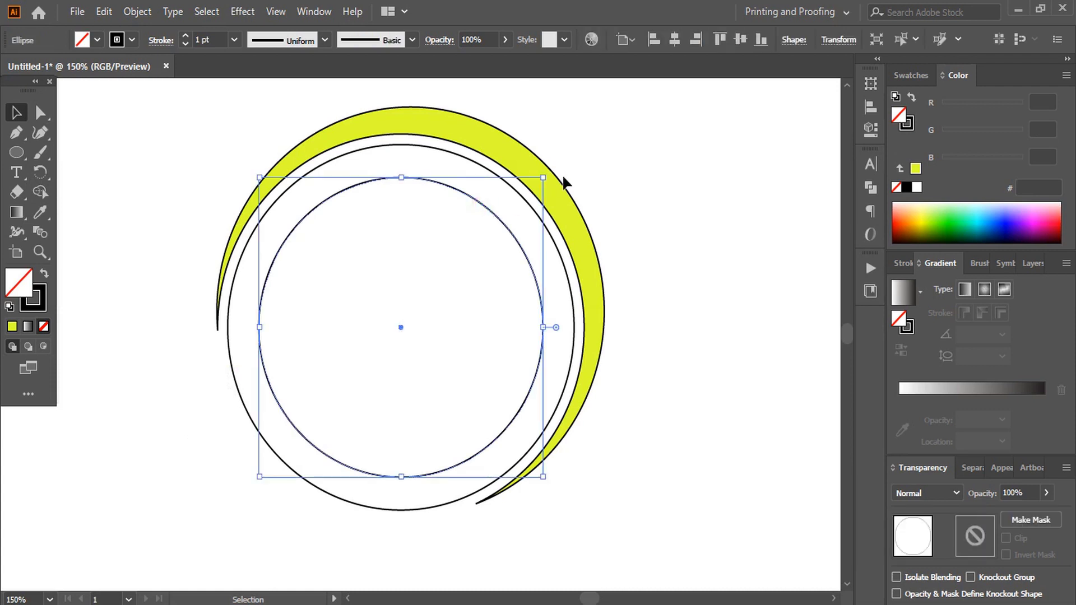
pyautogui.moveTo(543, 178); pyautogui.dragTo(561, 162)
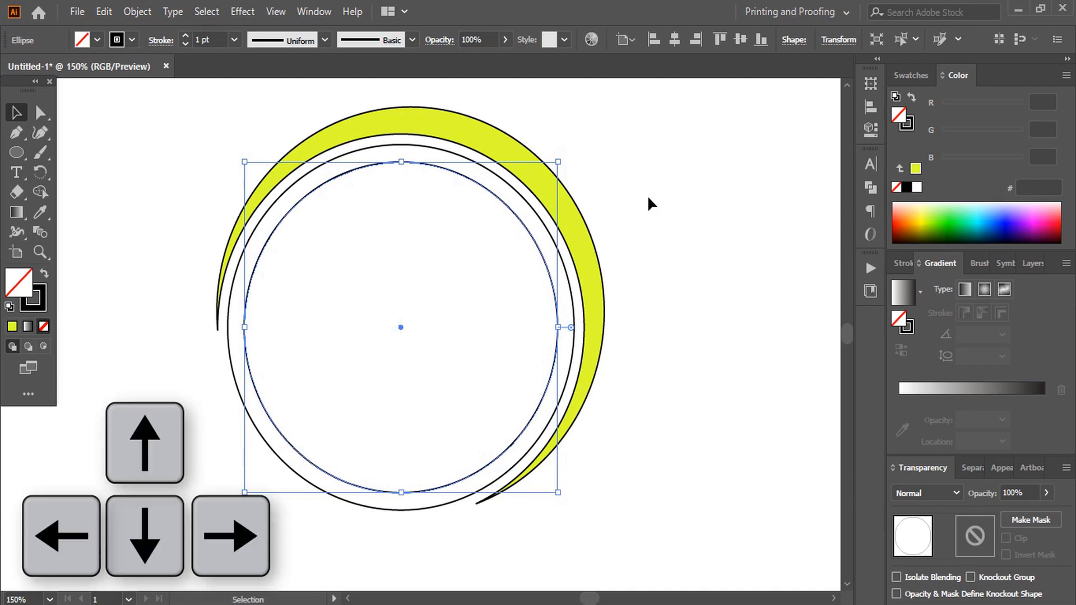
pyautogui.press('Right')
pyautogui.press('Right')
pyautogui.press('Right')
pyautogui.press('Right')
pyautogui.press('Right')
pyautogui.press('Right')
pyautogui.press('Right')
pyautogui.press('Right')
pyautogui.press('Right')
pyautogui.press('Right')
pyautogui.press('Up')
pyautogui.press('Up')
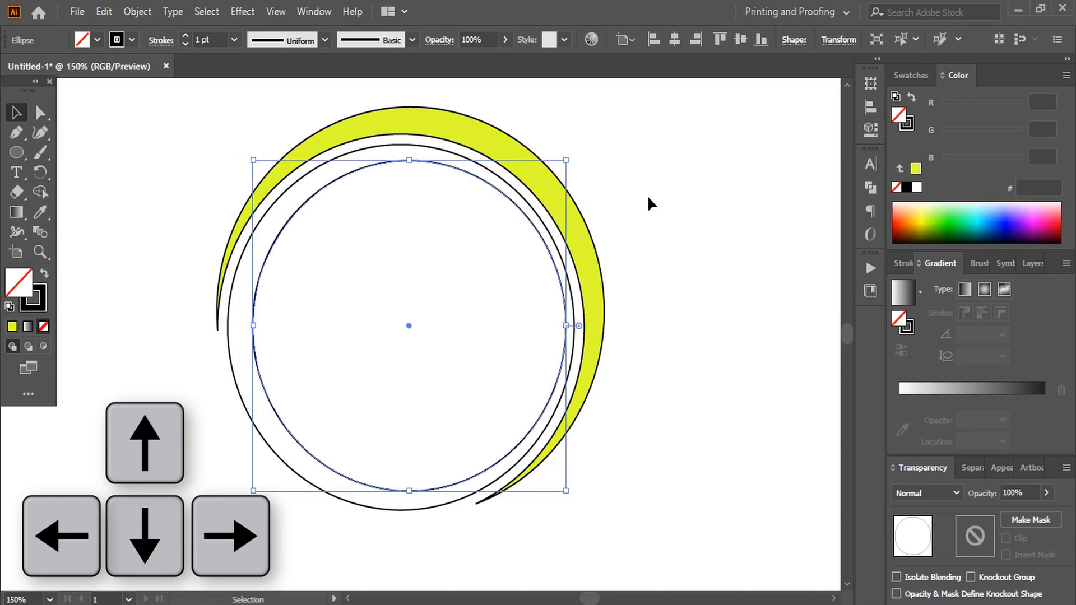
pyautogui.press('Up')
pyautogui.press('Up')
pyautogui.press('Up')
pyautogui.press('Up')
pyautogui.press('Up')
pyautogui.moveTo(568, 156); pyautogui.dragTo(575, 148)
pyautogui.click(347, 519)
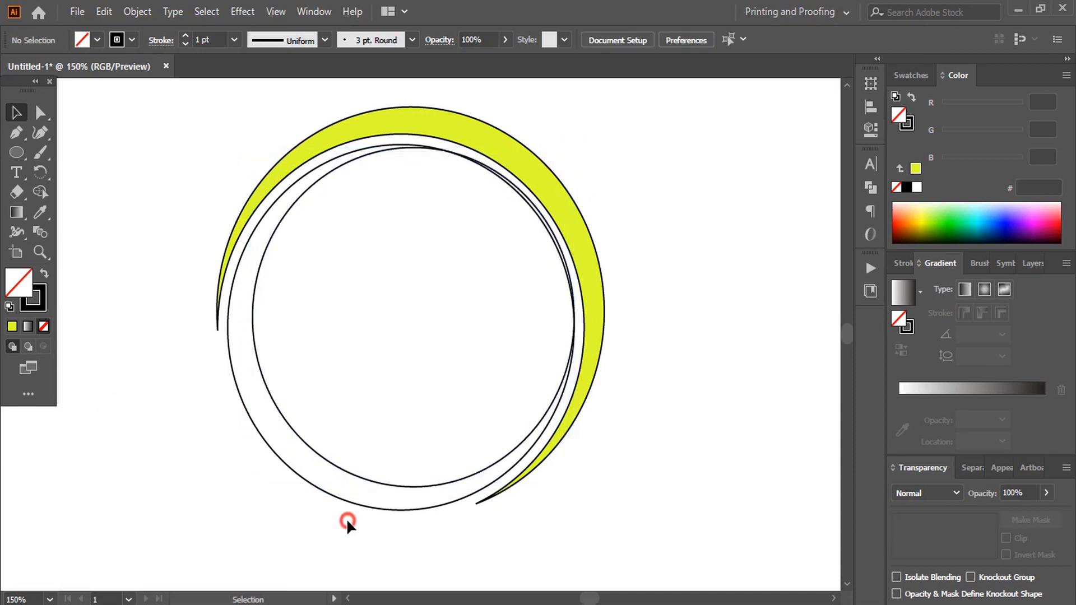
# Step: Create an orange-red (CD3900) crescent from the two inner circles with the Shape Builder and delete the leftover outline pieces
pyautogui.click(344, 500)
pyautogui.press('shift')
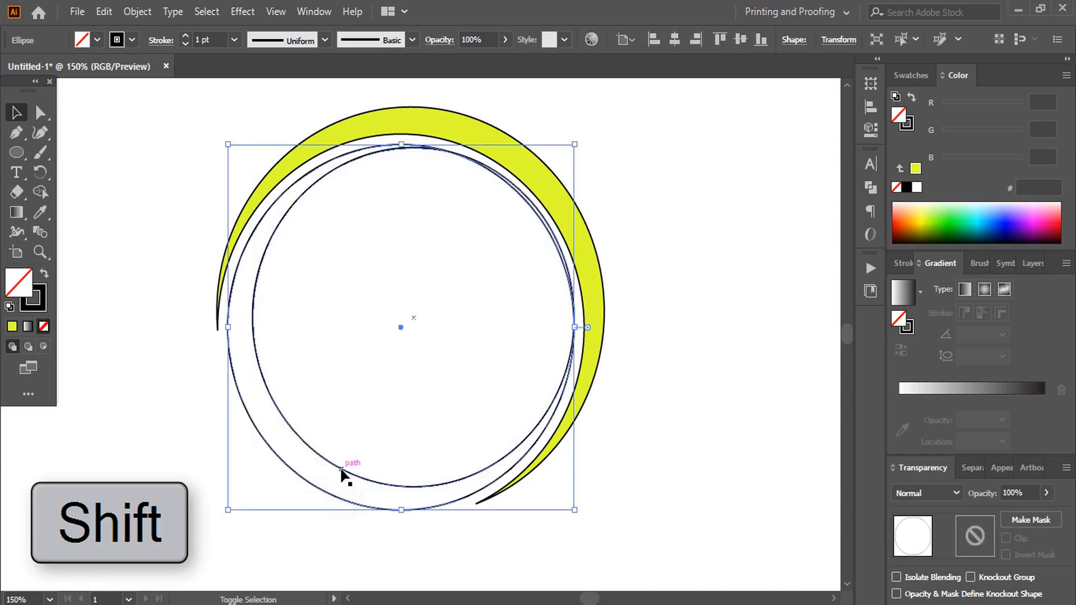
pyautogui.keyDown('shift'); pyautogui.click(342, 473); pyautogui.keyUp('shift')
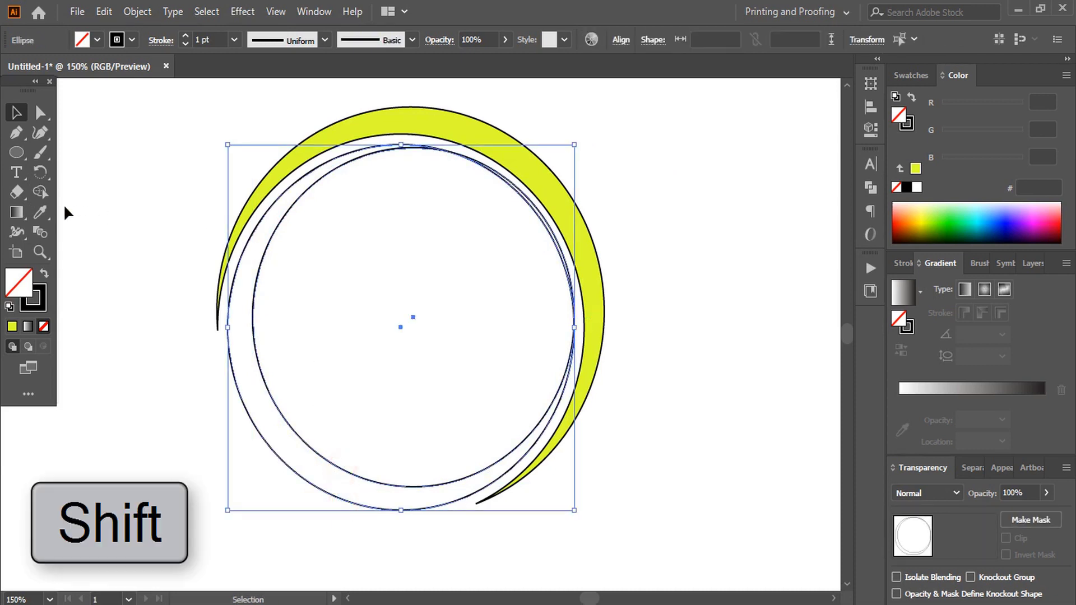
pyautogui.click(40, 192)
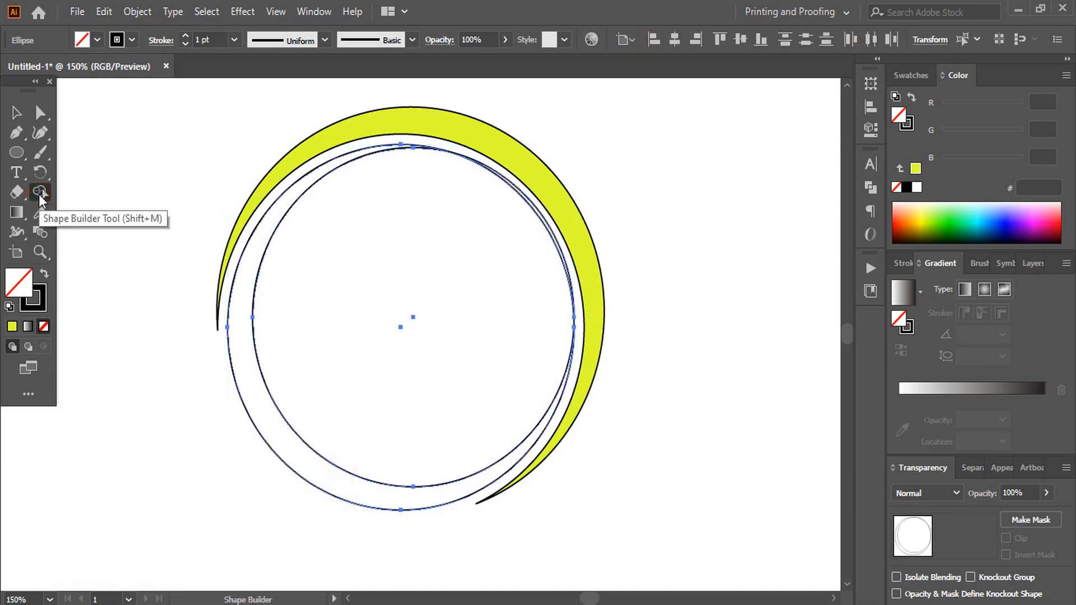
pyautogui.click(901, 224)
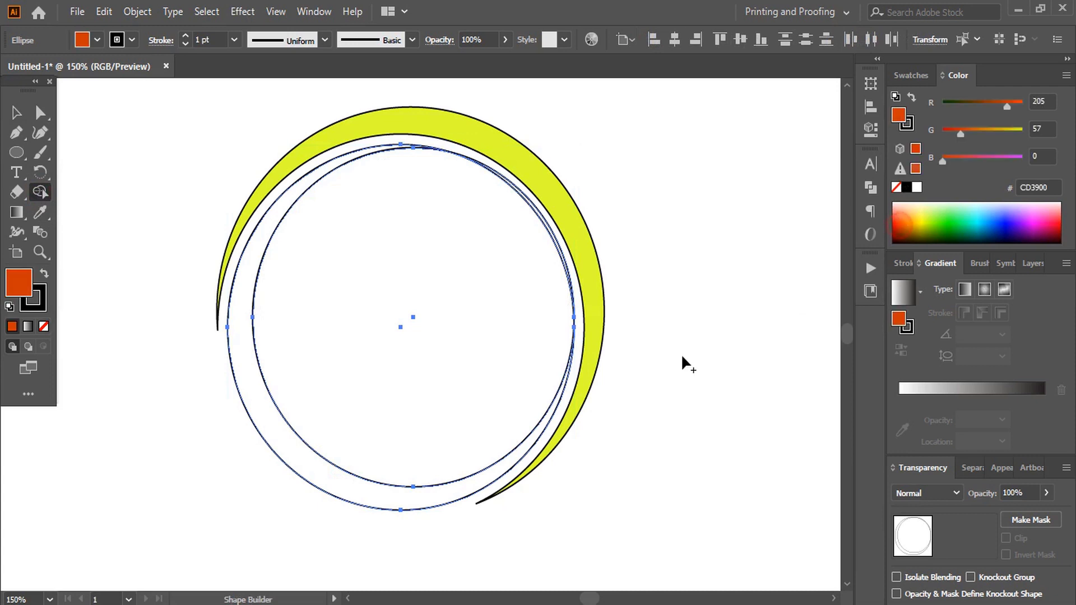
pyautogui.click(295, 454)
pyautogui.press('v')
pyautogui.click(137, 282)
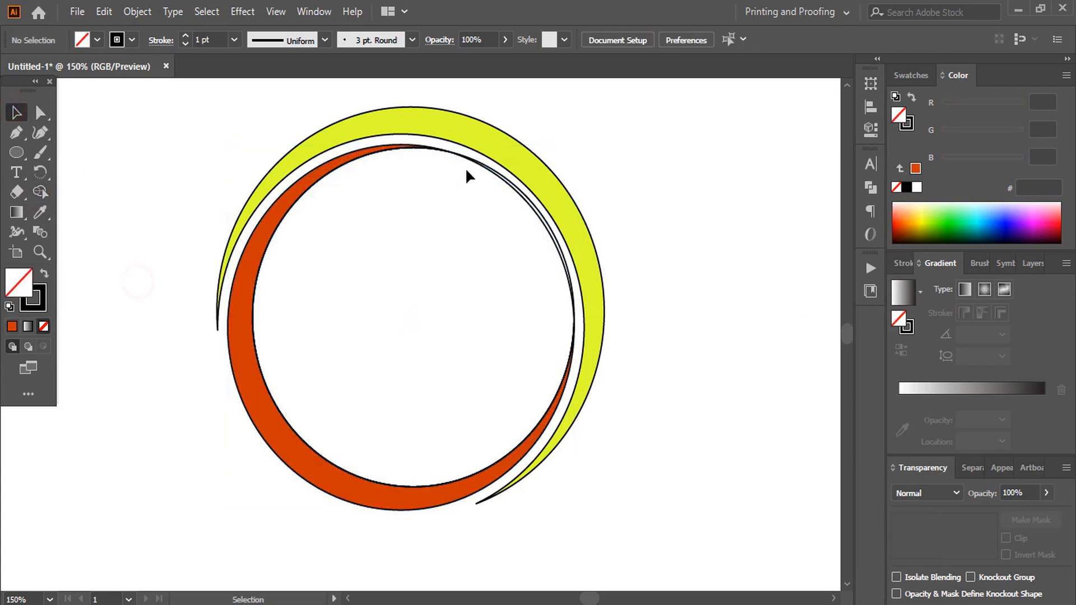
pyautogui.click(470, 162)
pyautogui.press('Delete')
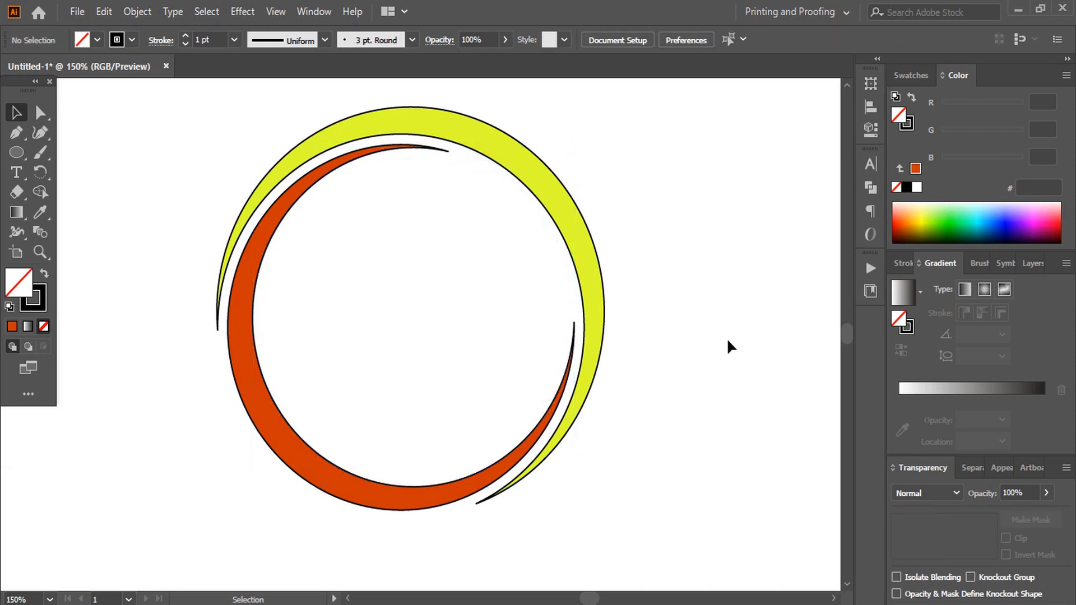
# Step: Remove the black stroke from both the orange-red and the yellow crescent, leaving only their fills
pyautogui.click(263, 411)
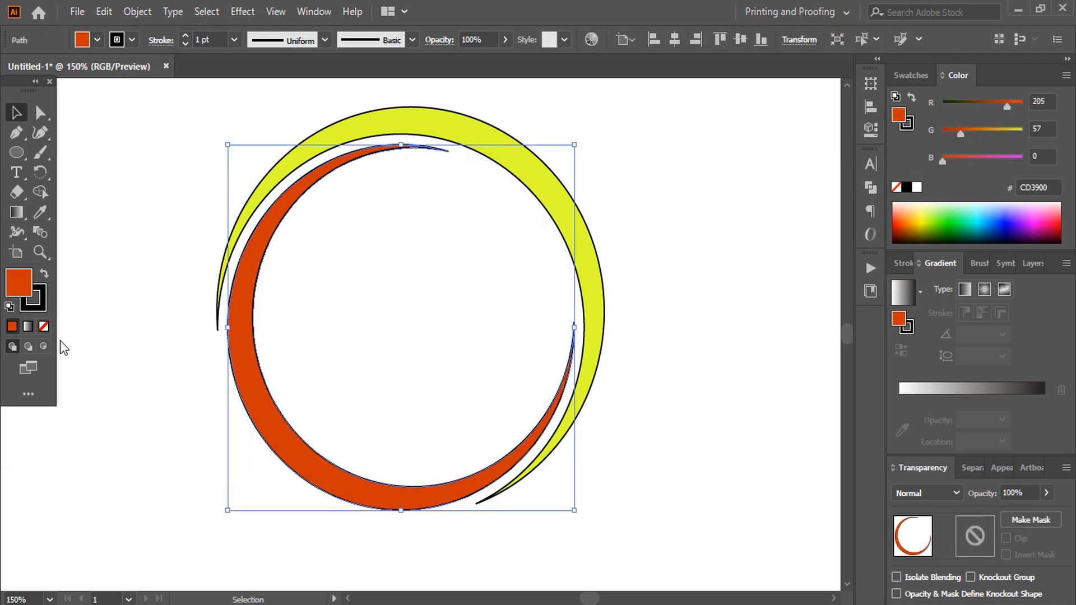
pyautogui.click(39, 305)
pyautogui.click(44, 328)
pyautogui.click(145, 345)
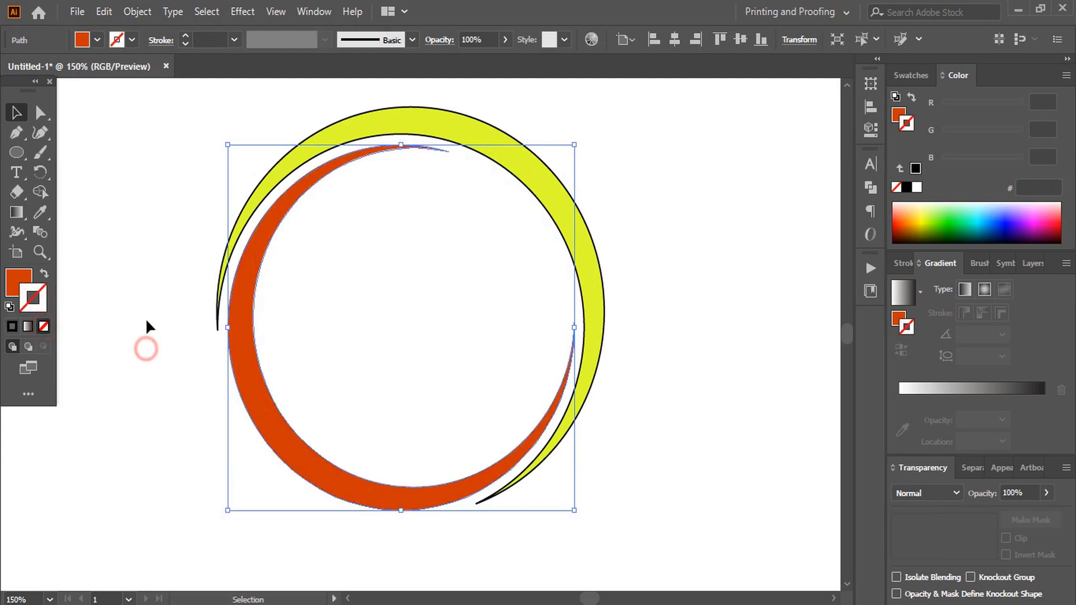
pyautogui.click(451, 127)
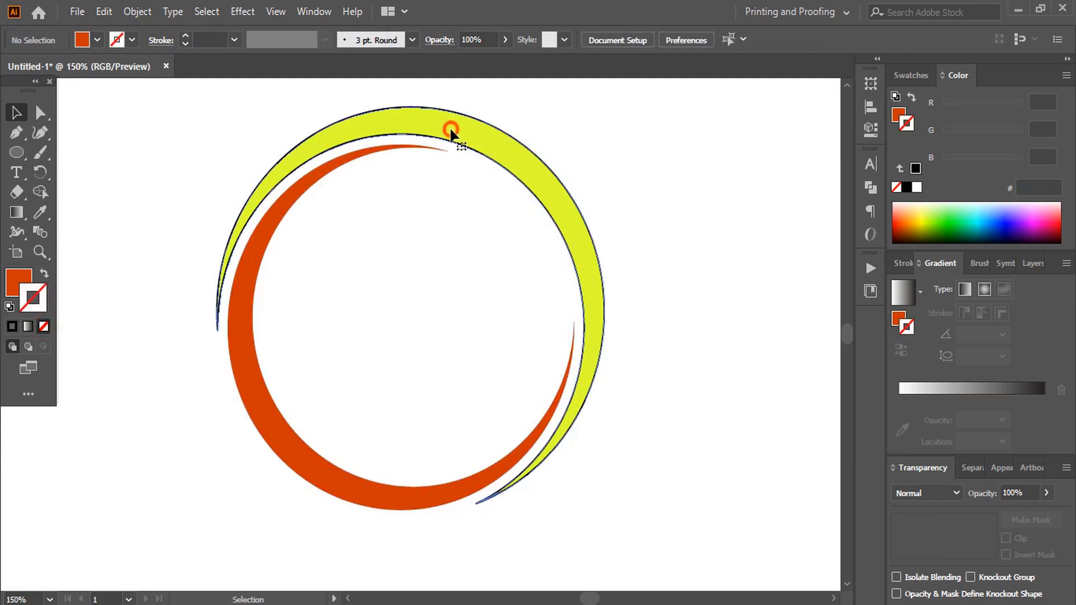
pyautogui.click(44, 327)
pyautogui.click(18, 282)
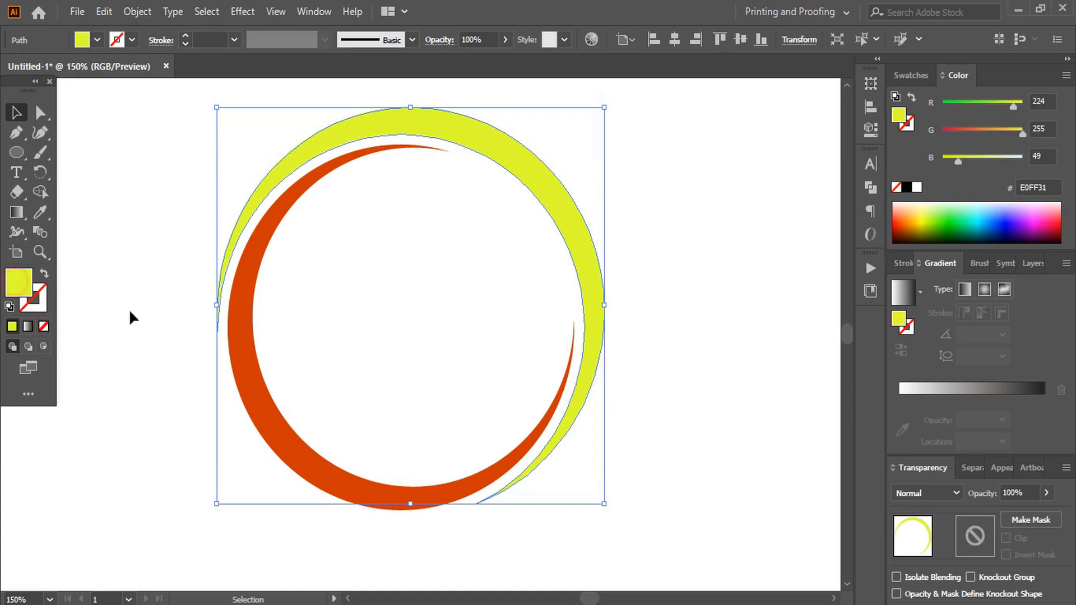
pyautogui.click(130, 310)
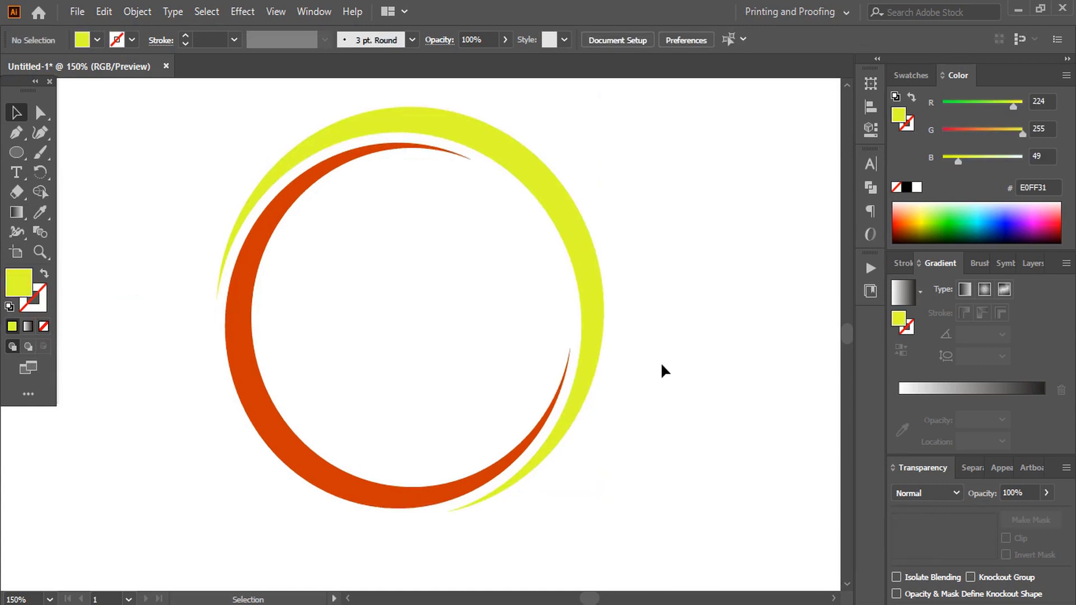
# Step: Draw a small, narrow vertical ellipse, move it inside the crescents and fill it with black (000000)
pyautogui.click(17, 157)
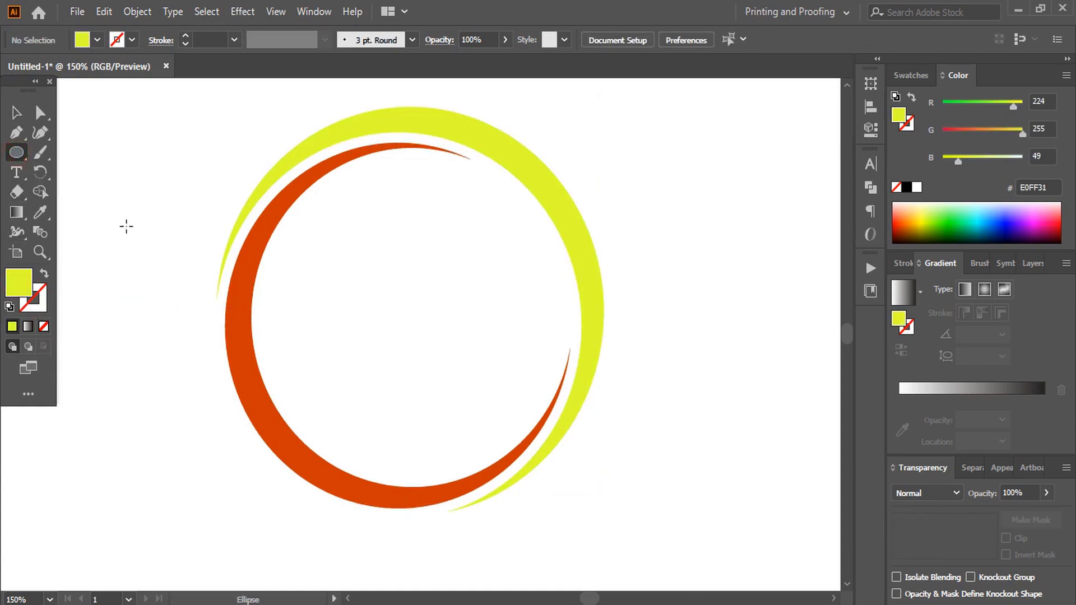
pyautogui.moveTo(126, 226); pyautogui.dragTo(139, 257)
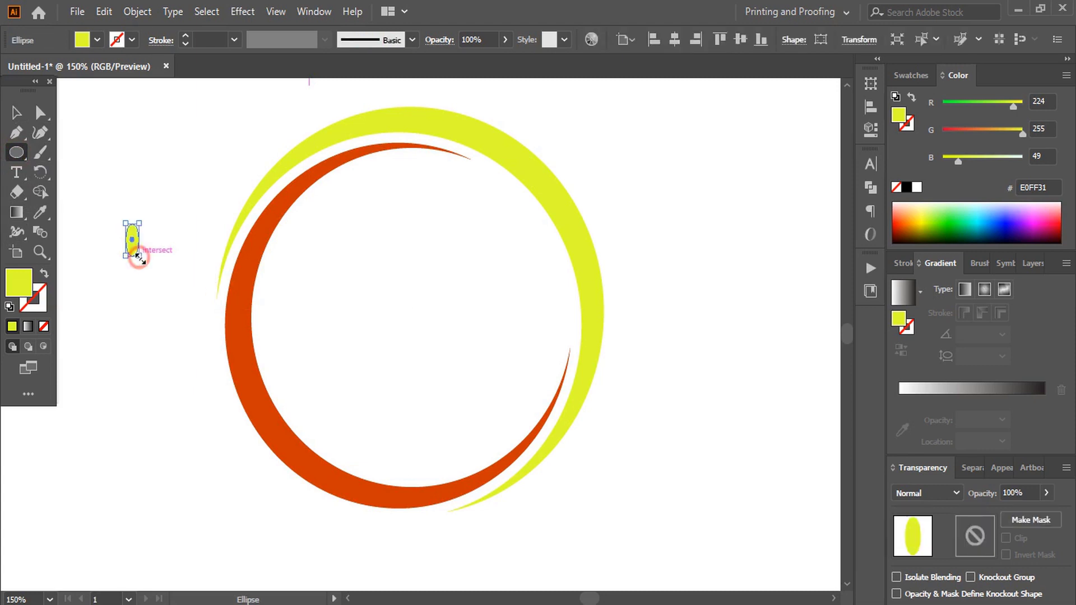
pyautogui.click(17, 113)
pyautogui.click(197, 200)
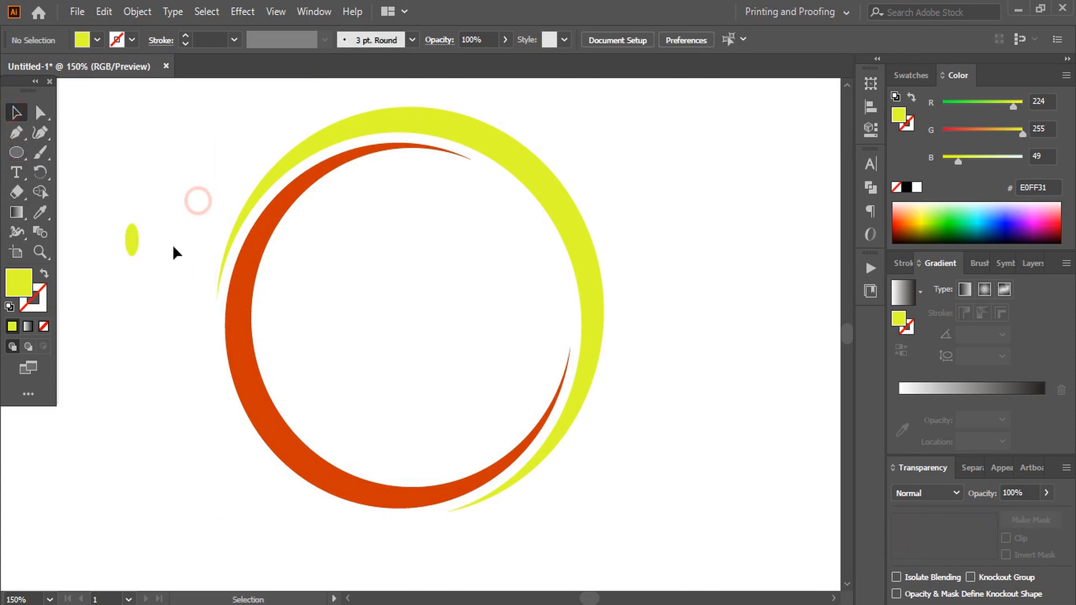
pyautogui.moveTo(144, 253); pyautogui.dragTo(454, 312)
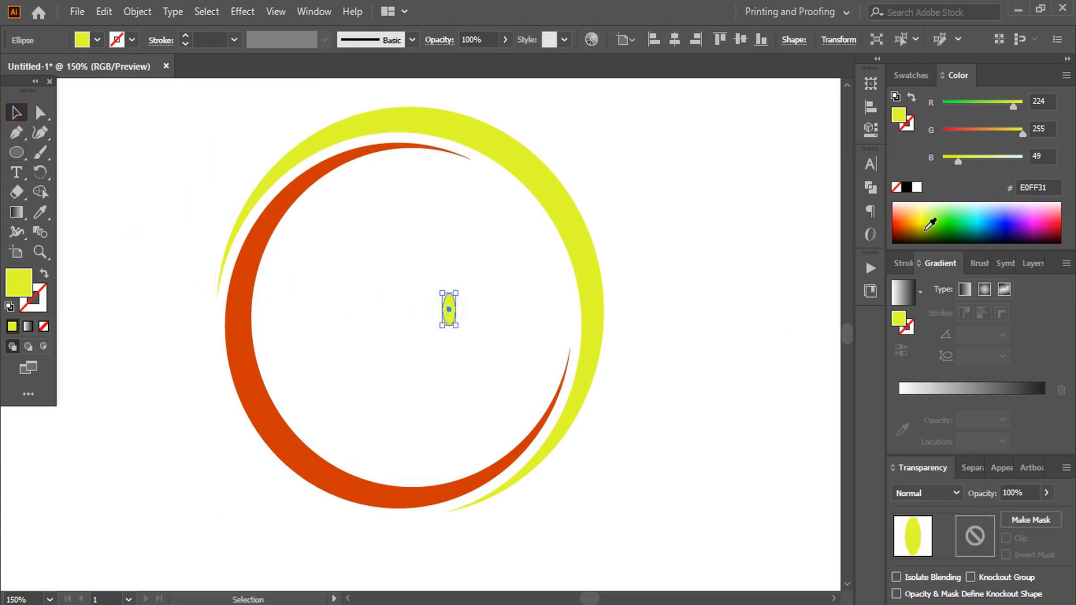
pyautogui.click(907, 187)
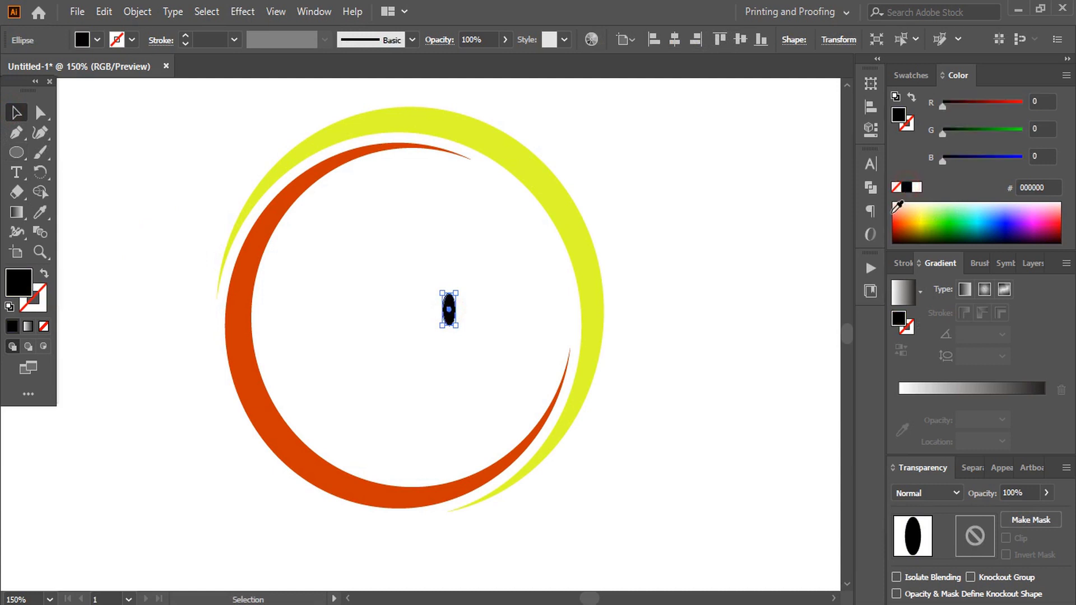
pyautogui.click(678, 310)
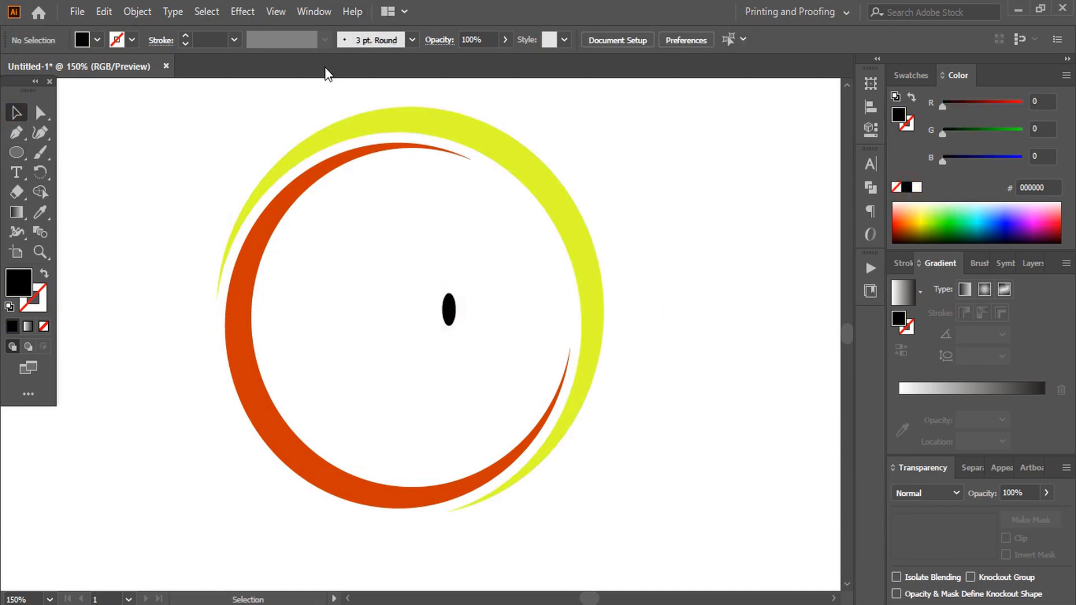
# Step: Convert the top and bottom anchor points of the black ellipse to corners, forming a pointed leaf
pyautogui.click(41, 114)
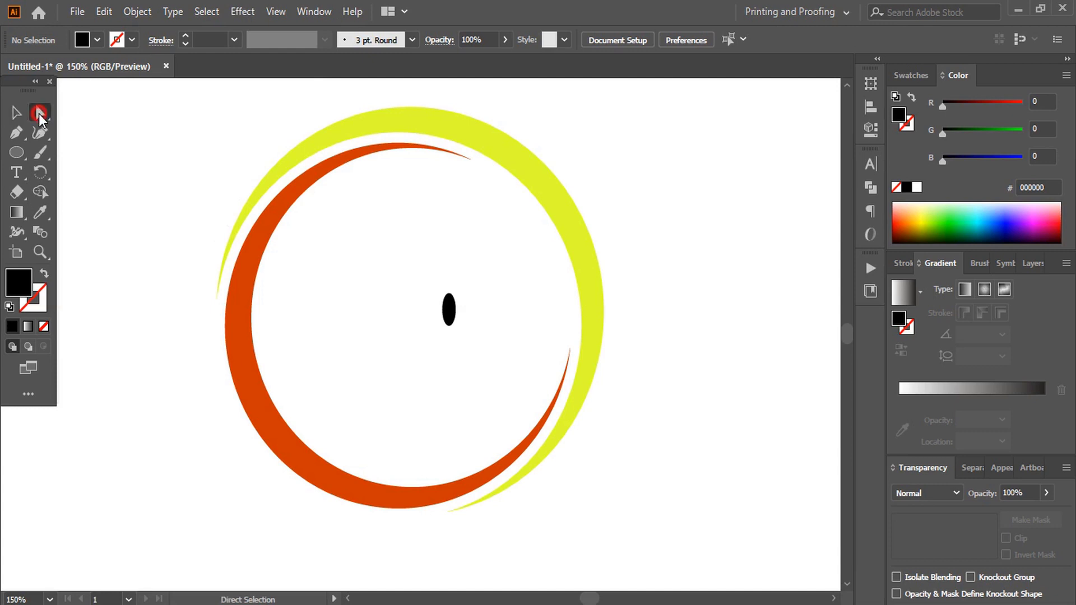
pyautogui.click(449, 293)
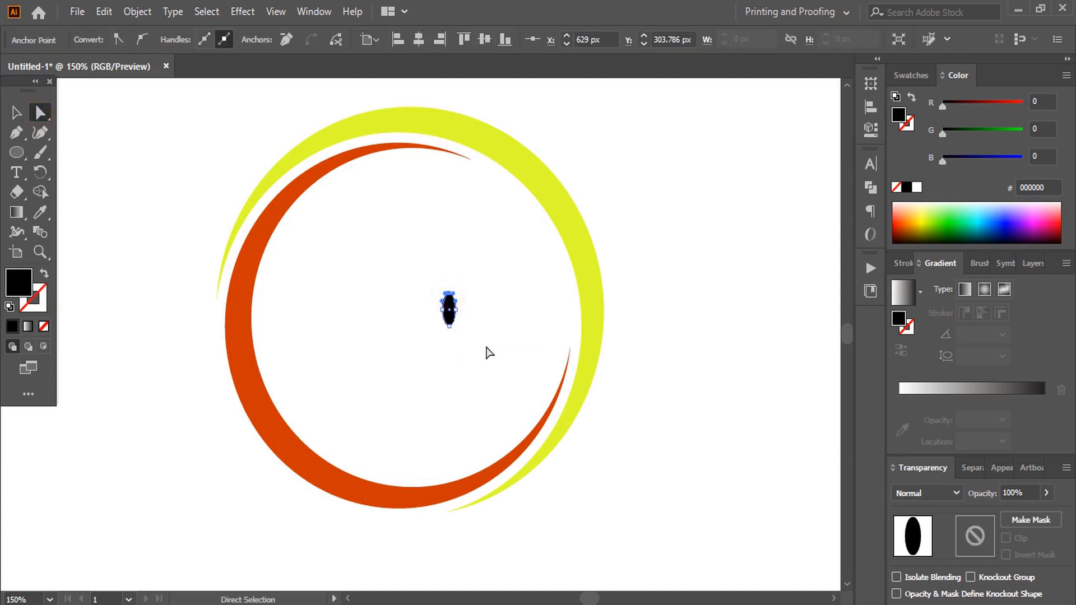
pyautogui.keyDown('shift'); pyautogui.click(449, 328); pyautogui.keyUp('shift')
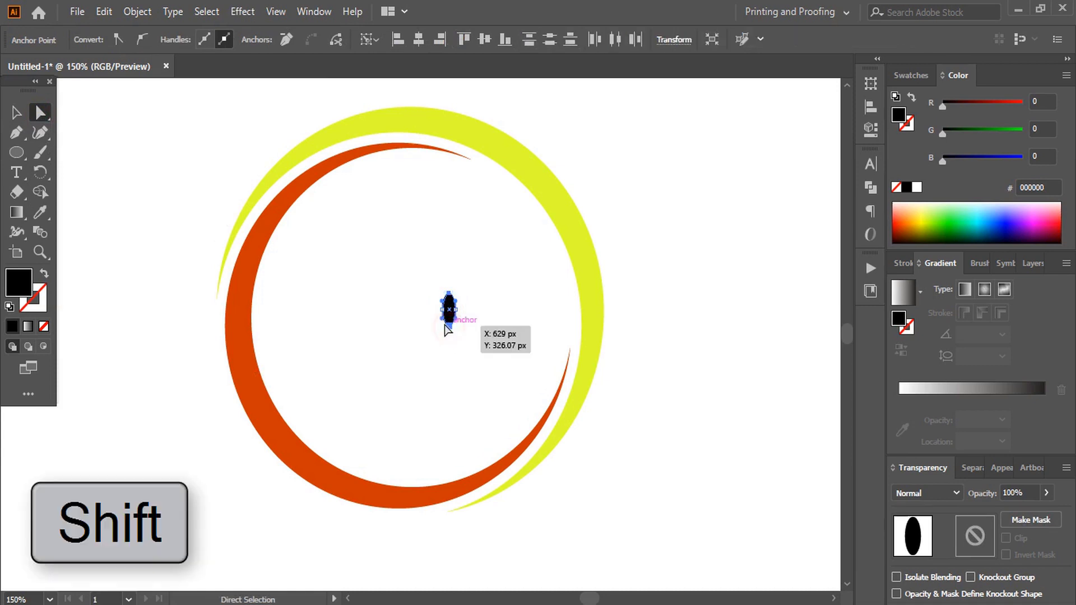
pyautogui.click(117, 39)
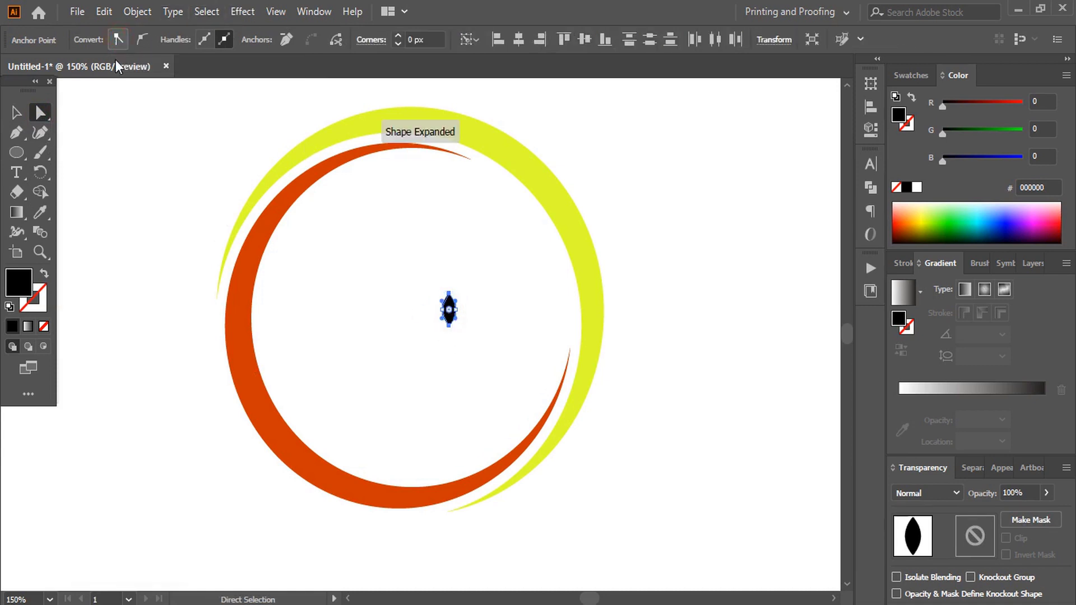
pyautogui.click(18, 112)
pyautogui.click(108, 267)
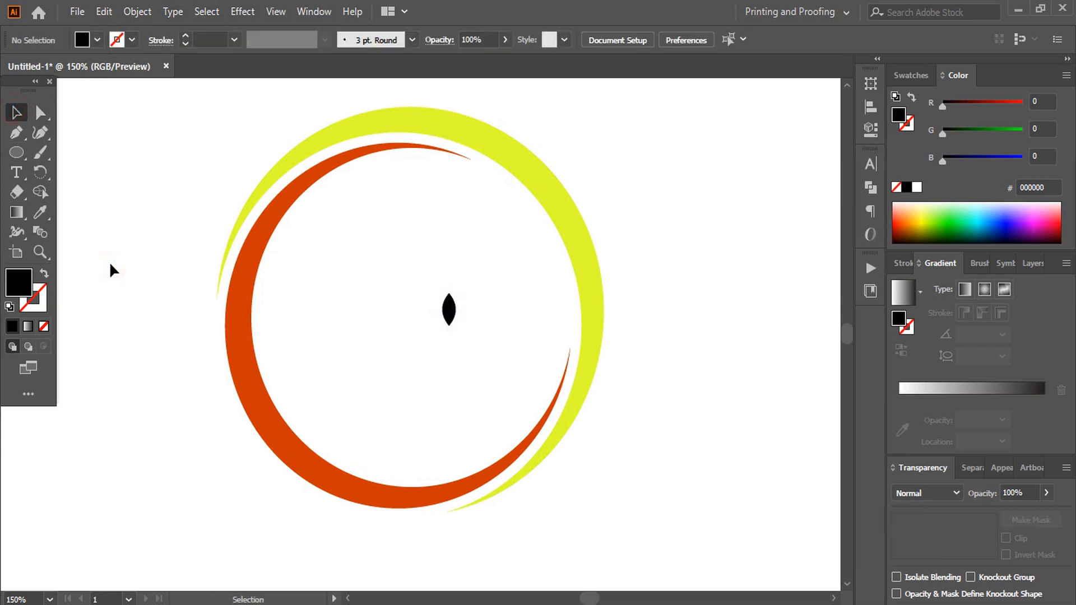
# Step: Nudge the anchor point on the leaf's right edge down by 1 px
pyautogui.scroll(5, 109, 262)
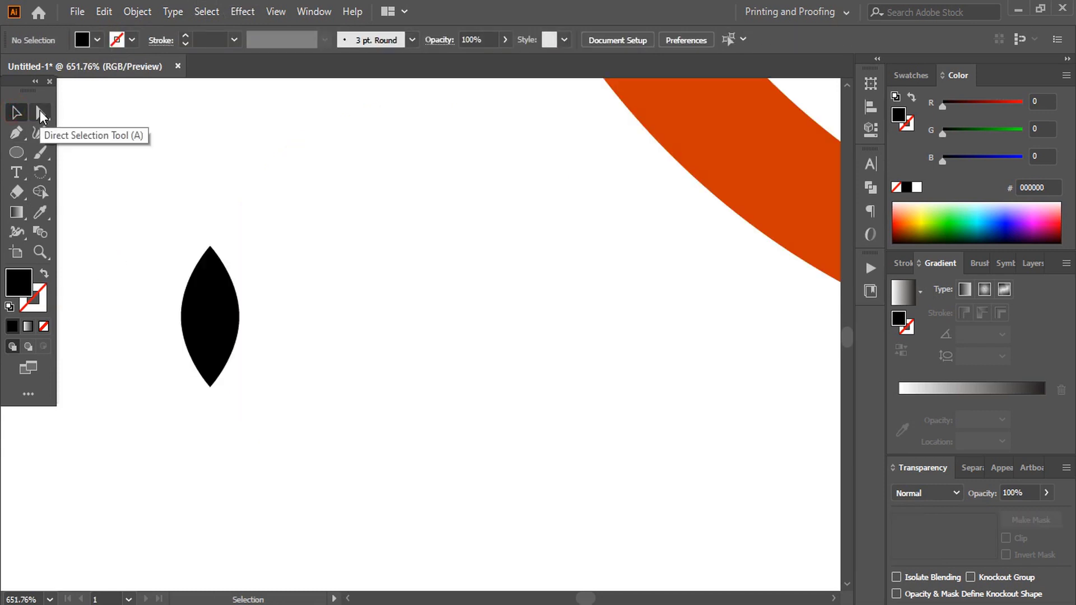
pyautogui.click(41, 114)
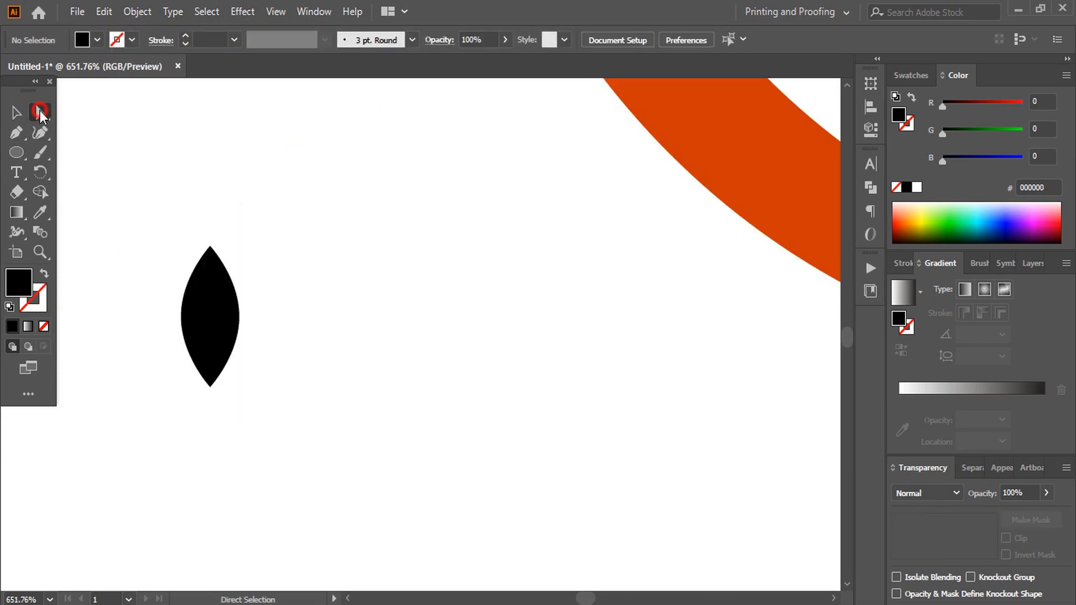
pyautogui.click(230, 317)
pyautogui.click(240, 317)
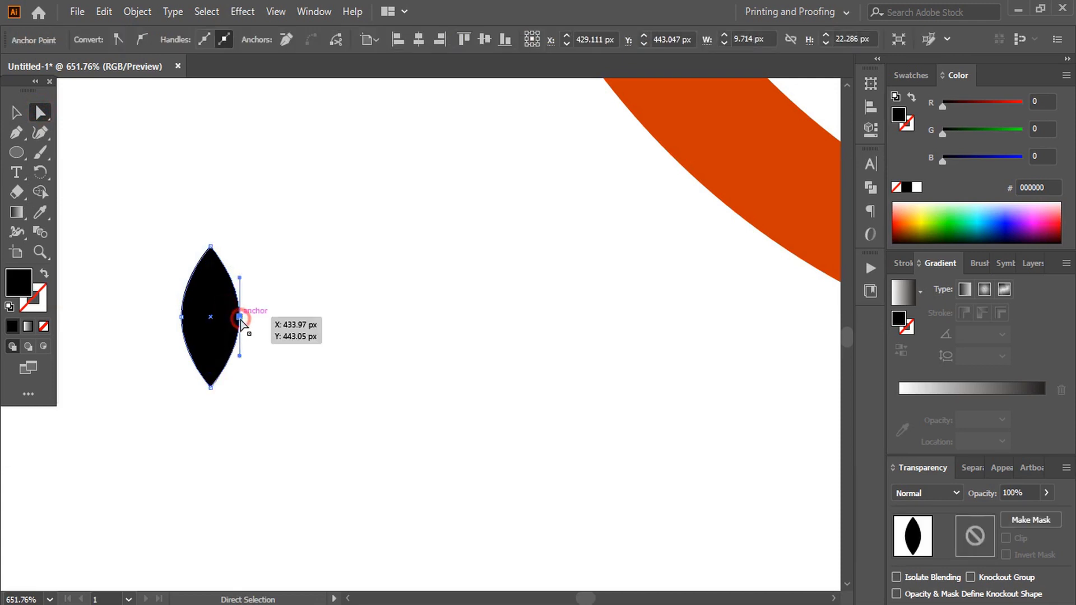
pyautogui.press('Down')
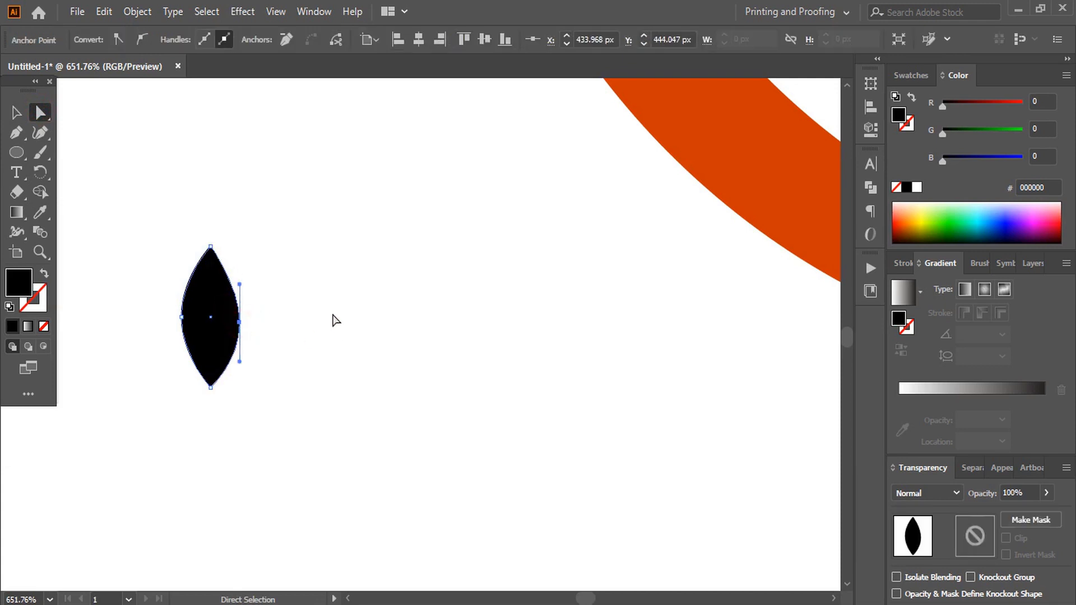
pyautogui.click(333, 321)
# Step: Rotate the leaf counterclockwise so that its upper tip points toward the upper left
pyautogui.press('v')
pyautogui.click(221, 293)
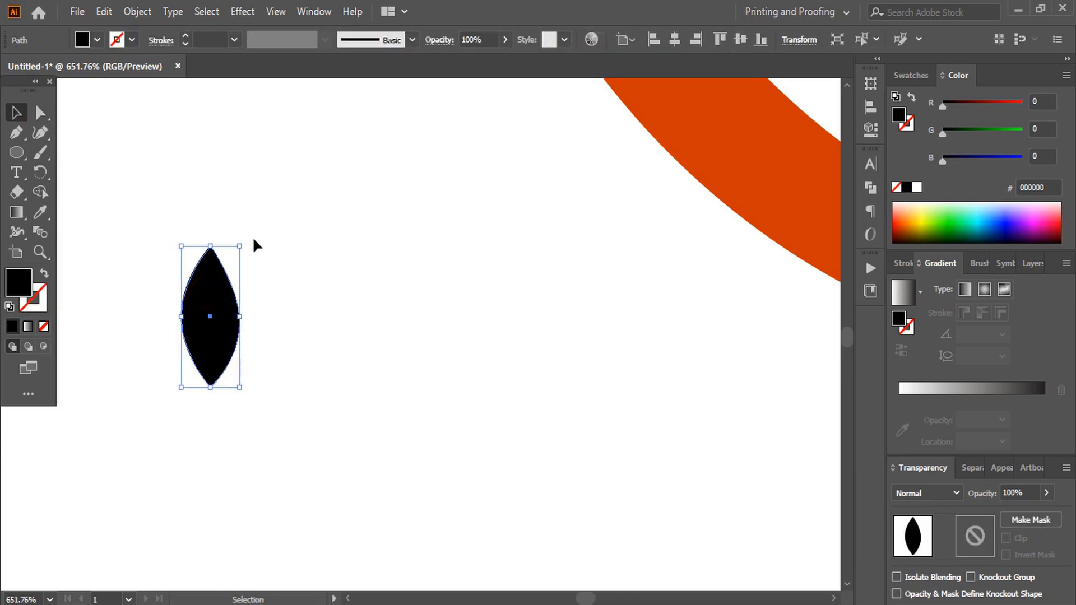
pyautogui.moveTo(248, 240); pyautogui.dragTo(221, 314)
pyautogui.click(222, 314)
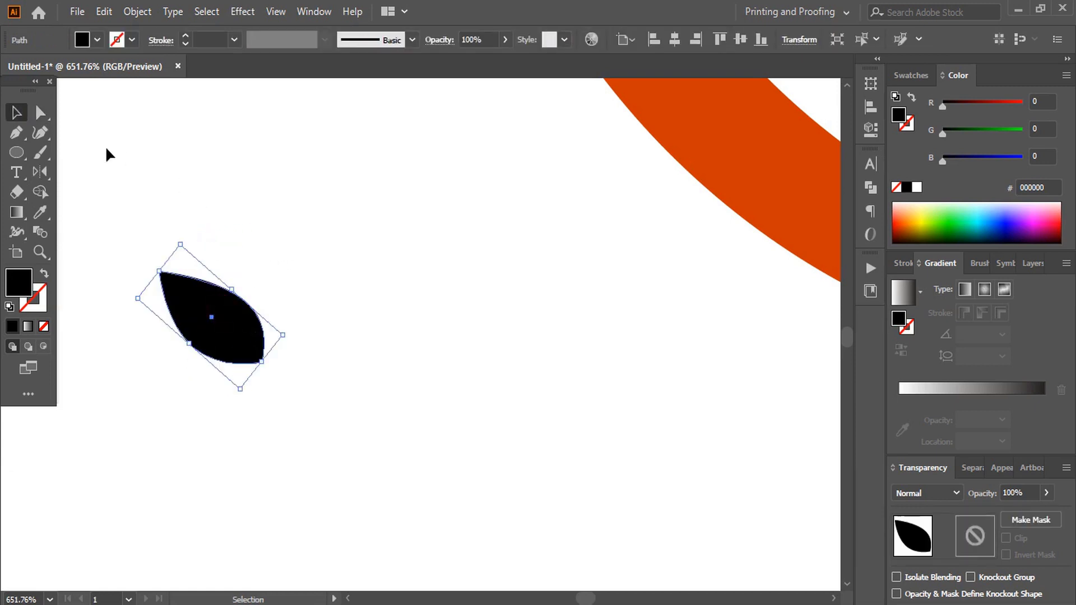
# Step: Reflect a copy of the leaf across a vertical axis through its lower-right tip and nudge the copy right to leave a small gap
pyautogui.click(42, 170)
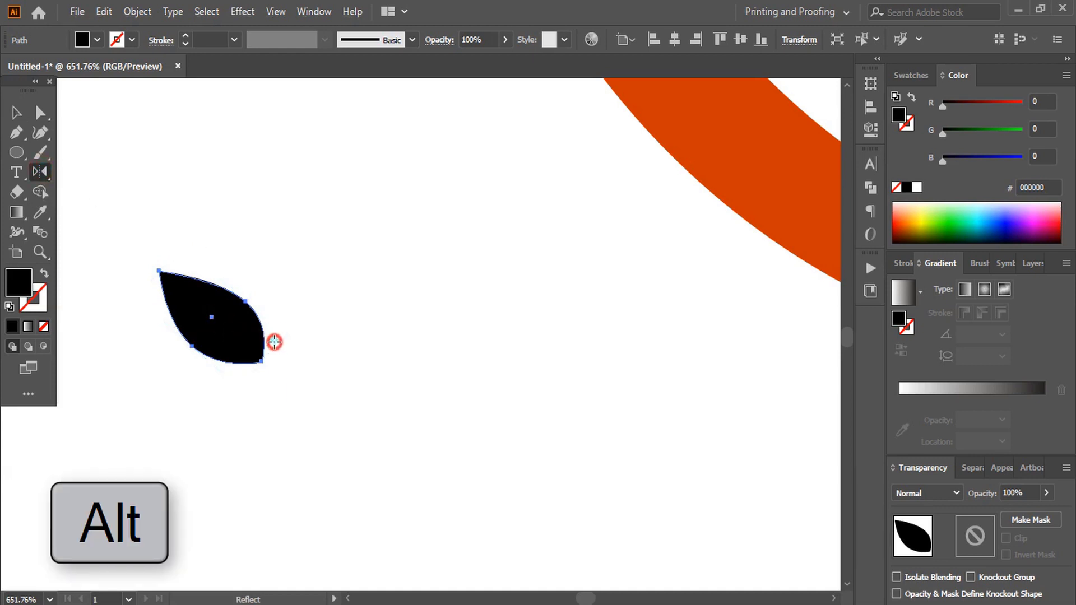
pyautogui.keyDown('alt'); pyautogui.click(262, 362); pyautogui.keyUp('alt')
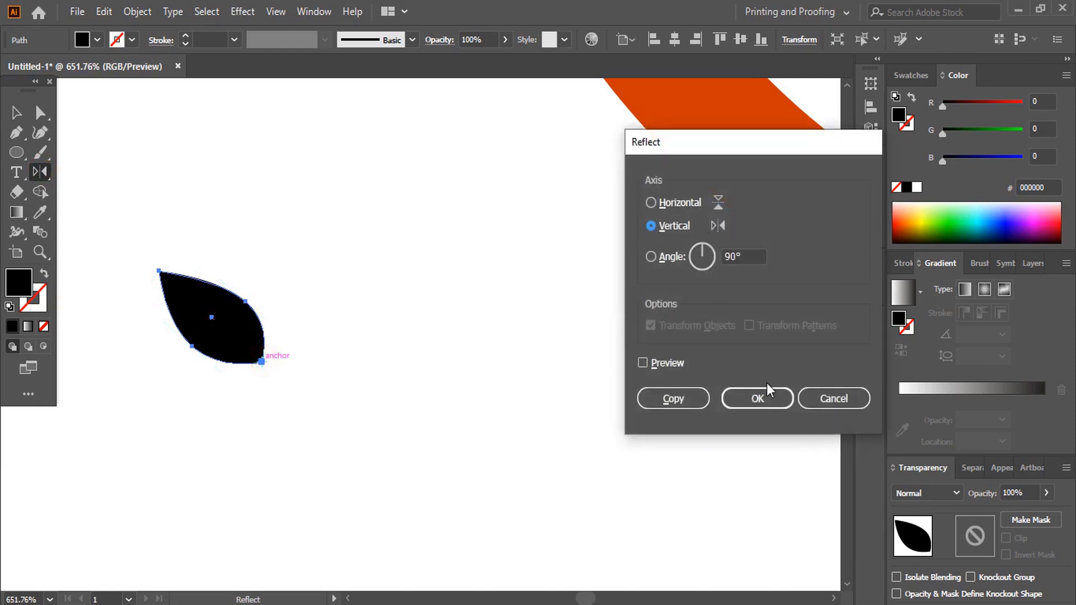
pyautogui.click(671, 398)
pyautogui.click(16, 112)
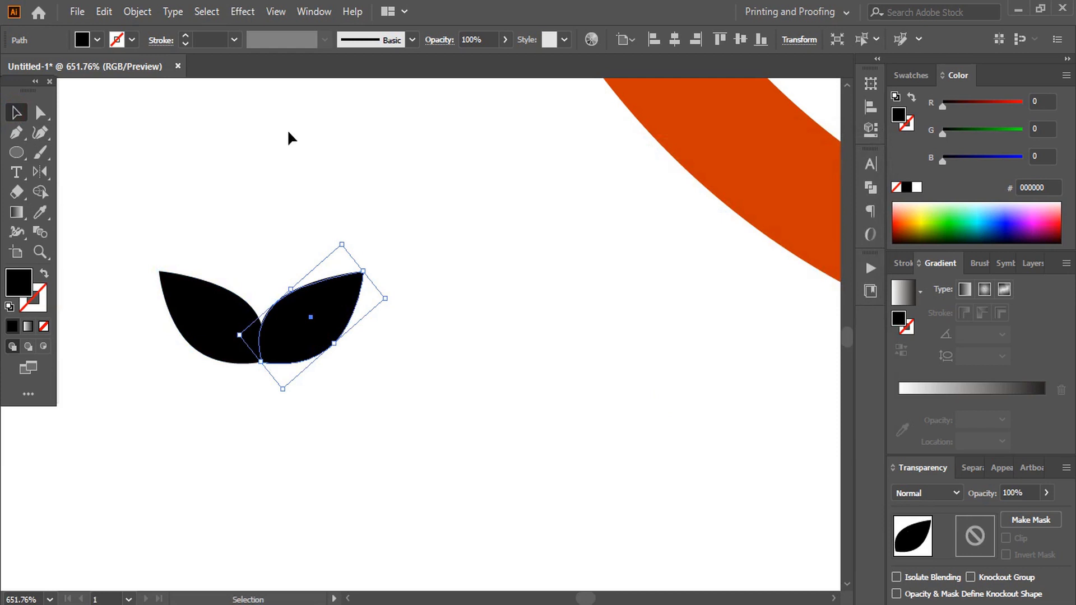
pyautogui.press('Right')
pyautogui.press('Right')
pyautogui.press('Right')
pyautogui.press('Right')
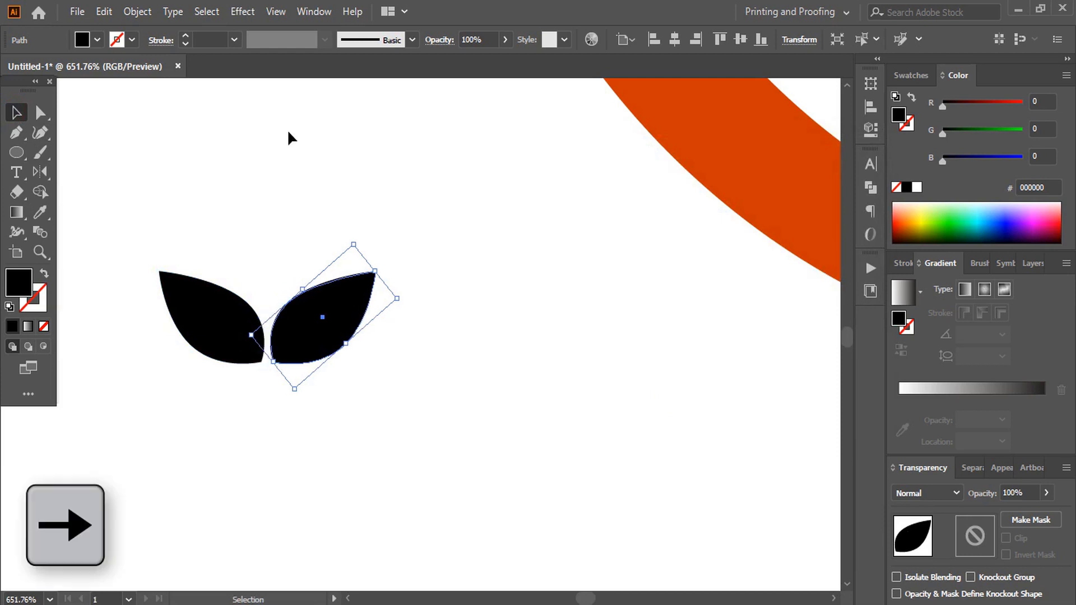
# Step: Duplicate the leaf pair straight above the original and scale the copy down to about half size
pyautogui.moveTo(201, 233); pyautogui.dragTo(389, 360)
pyautogui.scroll(1, 358, 370)
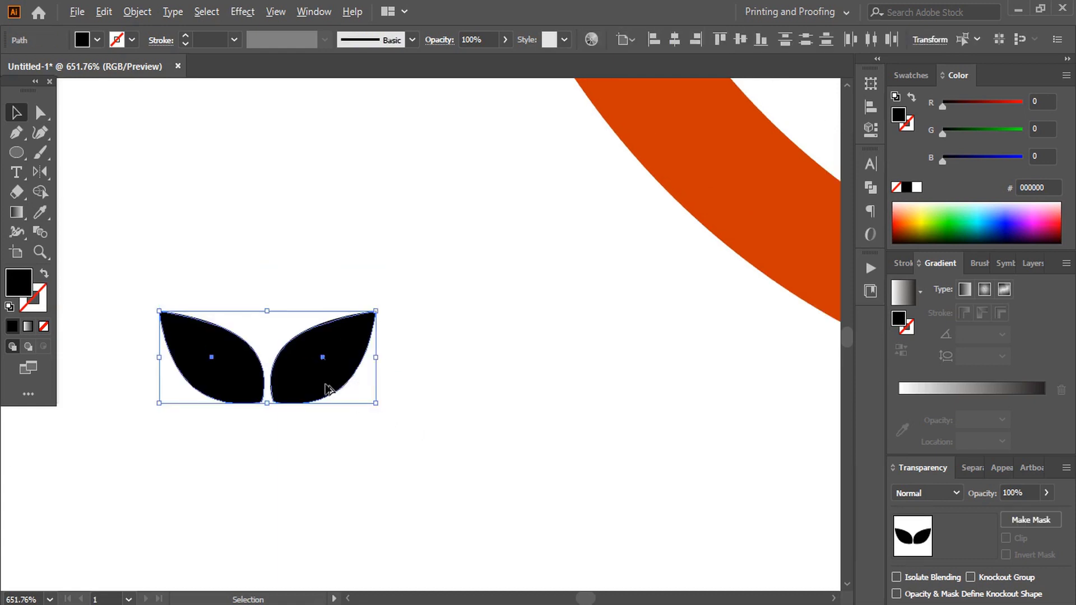
pyautogui.moveTo(317, 388); pyautogui.dragTo(317, 183)
pyautogui.scroll(1, 421, 269)
pyautogui.scroll(-3, 419, 269)
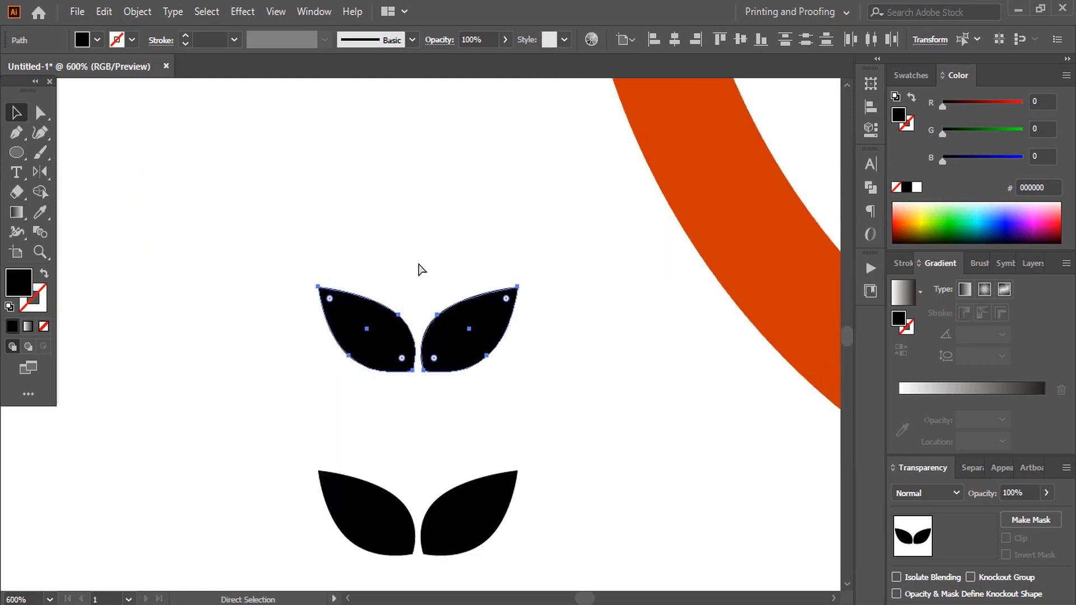
pyautogui.moveTo(446, 426); pyautogui.dragTo(468, 214)
pyautogui.scroll(-1, 468, 214)
# Step: Unite the two leaves of the small upper pair with the Pathfinder
pyautogui.moveTo(365, 154); pyautogui.dragTo(459, 209)
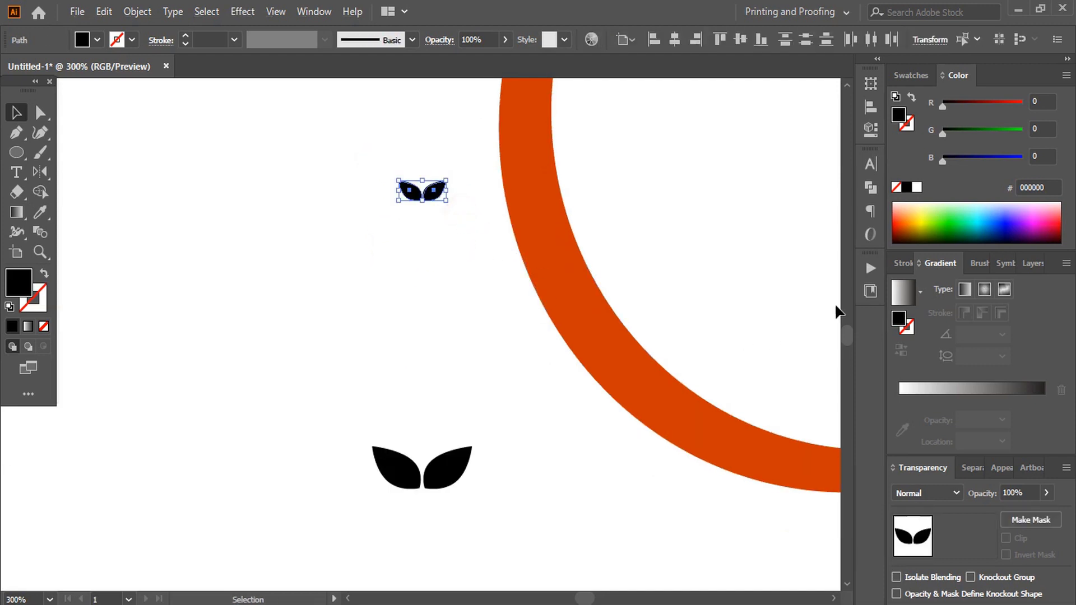
pyautogui.click(871, 189)
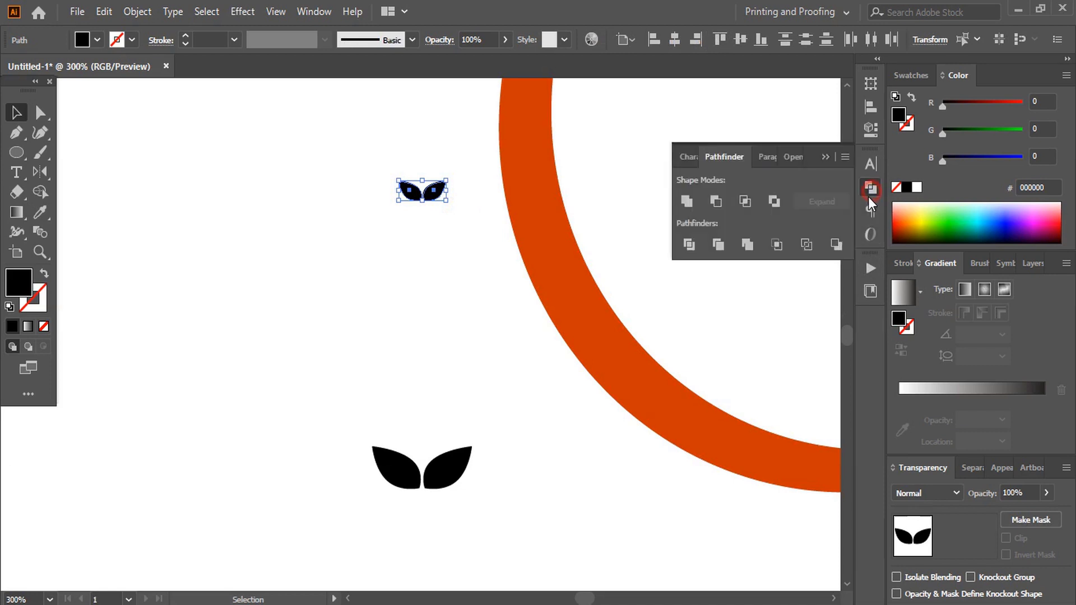
pyautogui.click(687, 201)
pyautogui.click(826, 157)
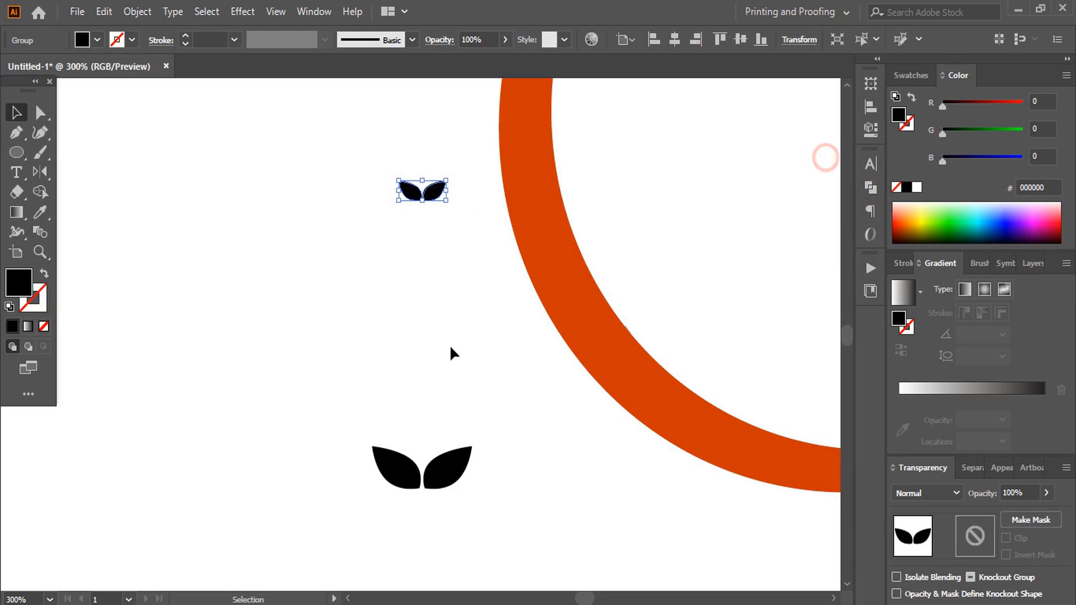
# Step: Unite the two leaves of the large lower pair with the Pathfinder
pyautogui.click(346, 394)
pyautogui.moveTo(363, 423); pyautogui.dragTo(527, 513)
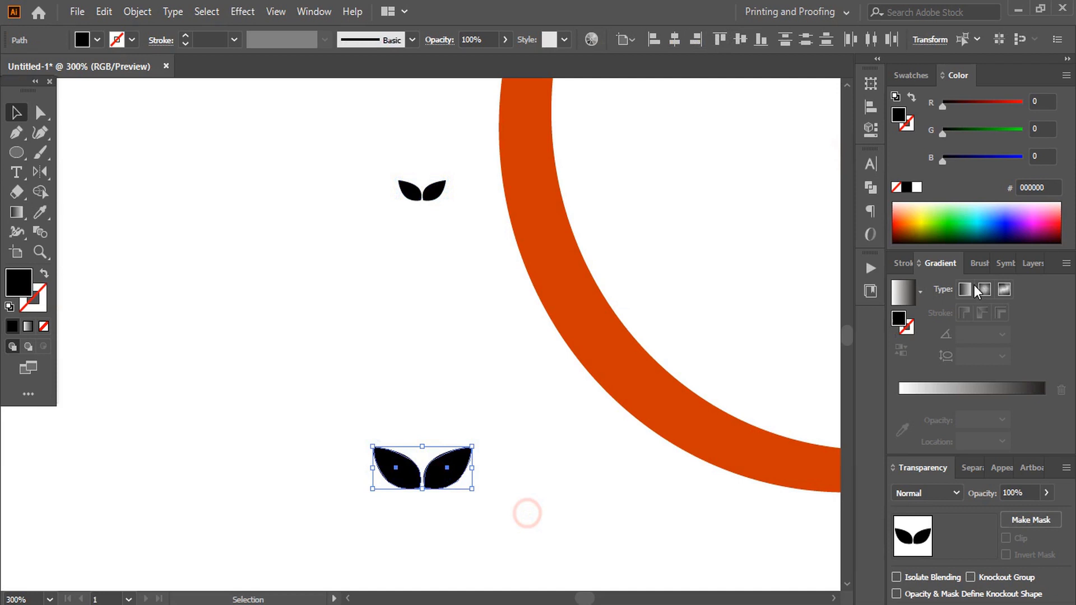
pyautogui.click(871, 188)
pyautogui.click(684, 202)
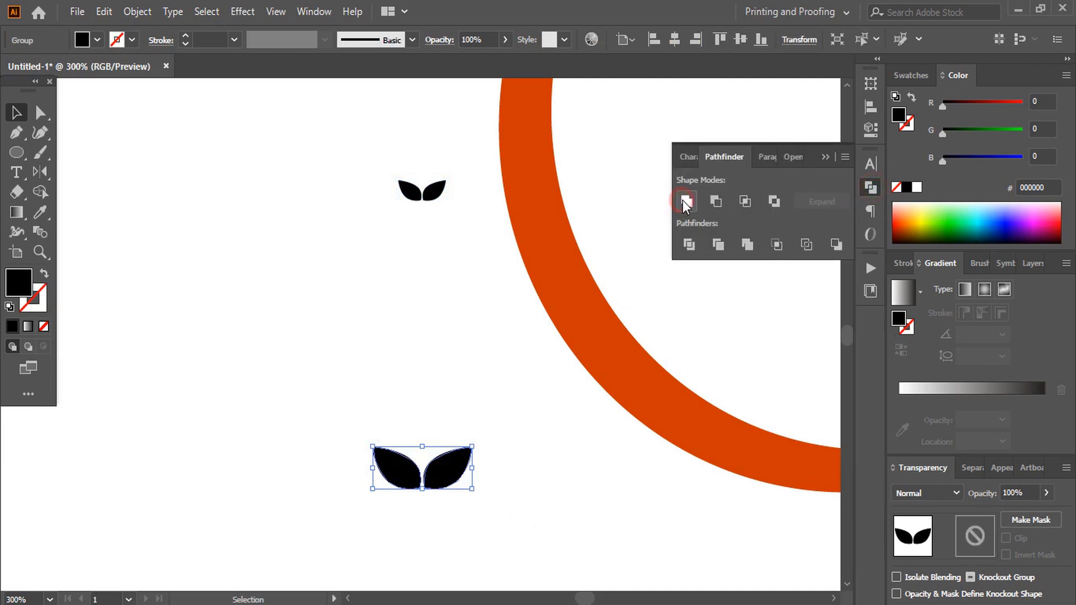
pyautogui.click(824, 157)
pyautogui.click(353, 316)
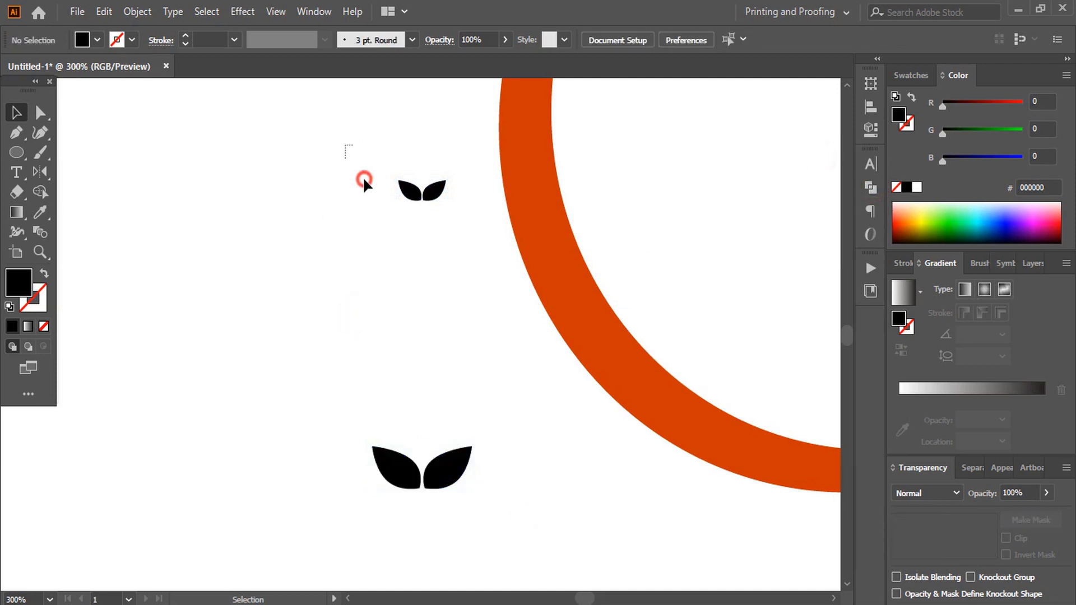
# Step: Blend the small upper leaf pair with the large lower one to form a column of graduated leaf pairs
pyautogui.moveTo(364, 181); pyautogui.dragTo(482, 516)
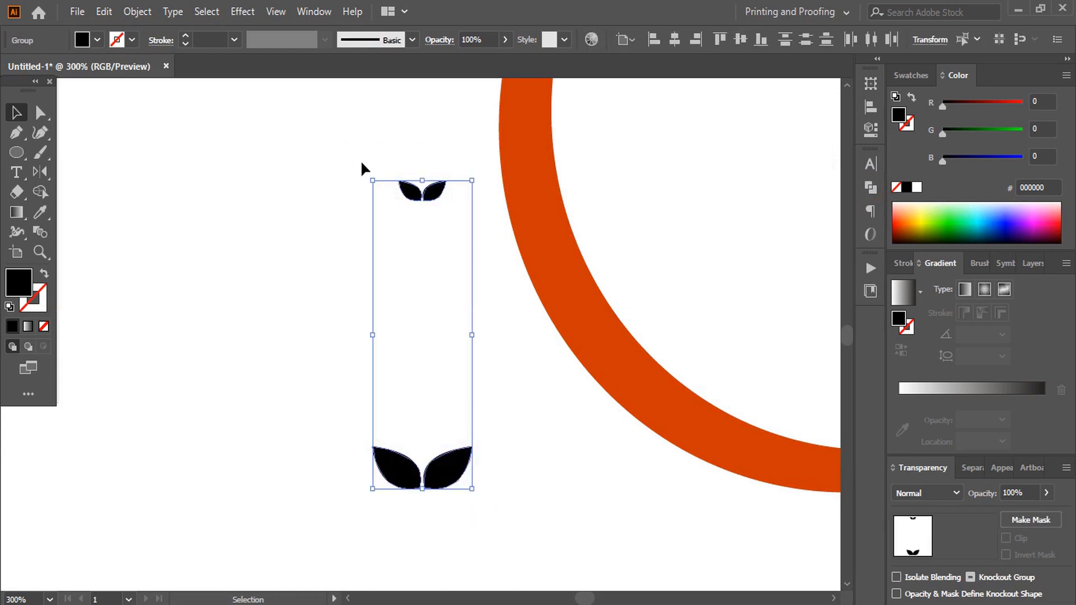
pyautogui.click(42, 235)
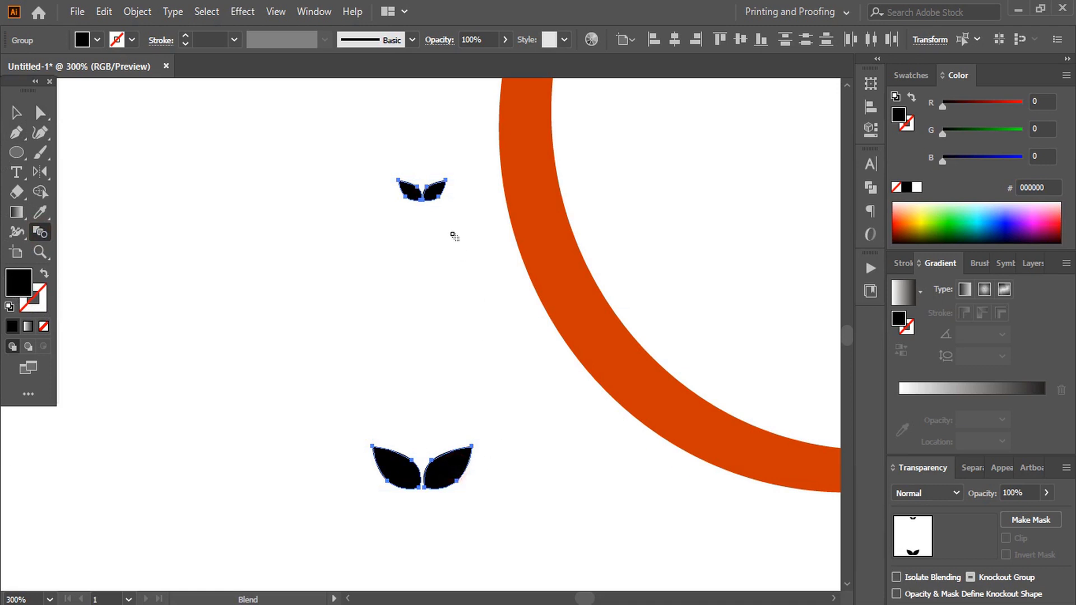
pyautogui.click(435, 187)
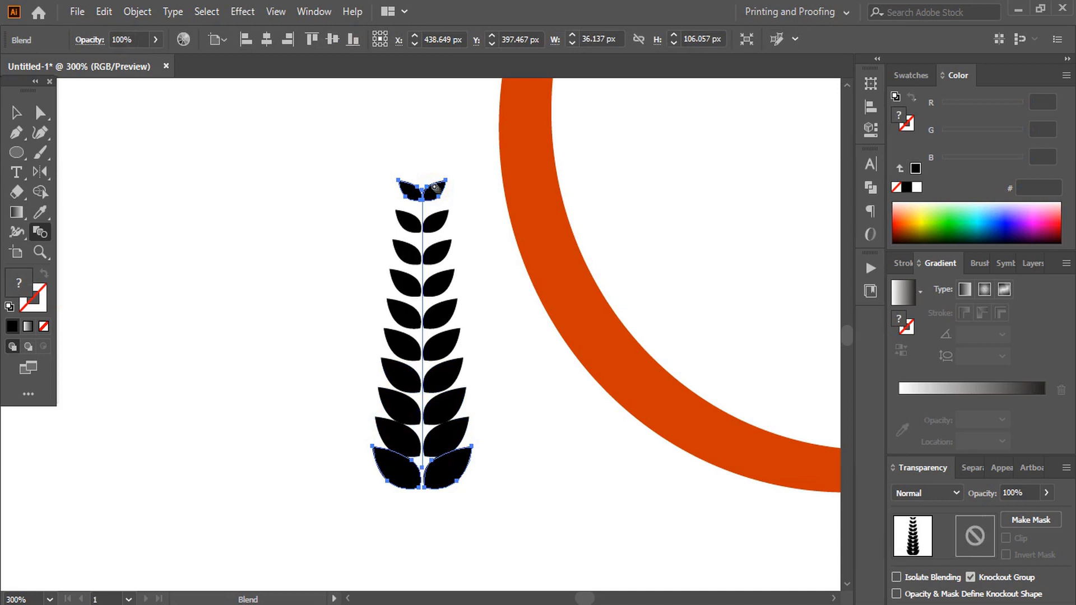
pyautogui.press('v')
pyautogui.click(710, 537)
# Step: Expand the leaf blend with Object and Fill included, and ungroup the resulting leaf pairs
pyautogui.click(442, 364)
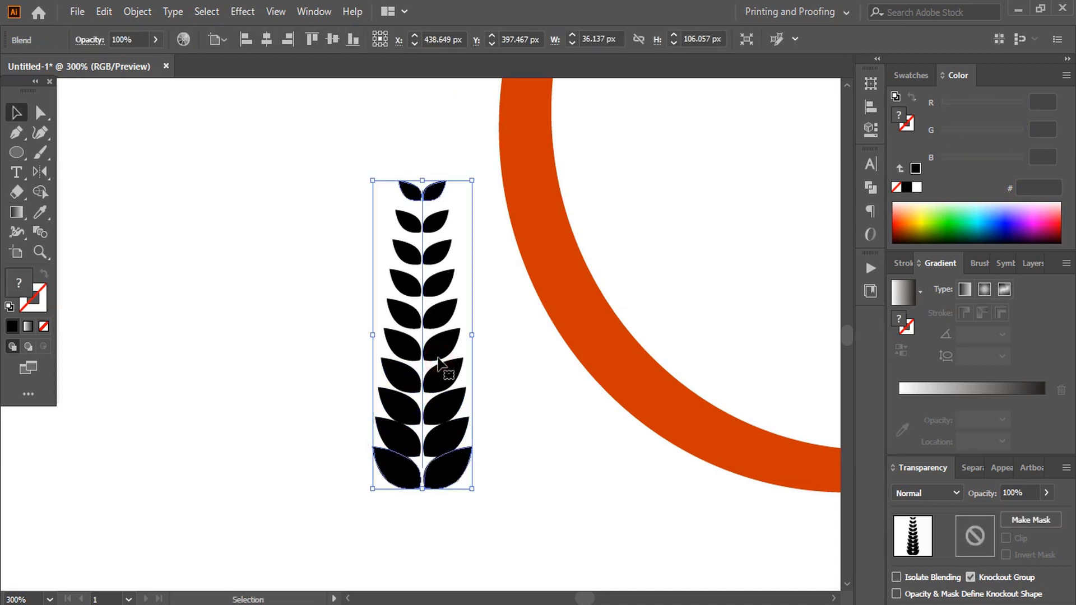
pyautogui.click(138, 13)
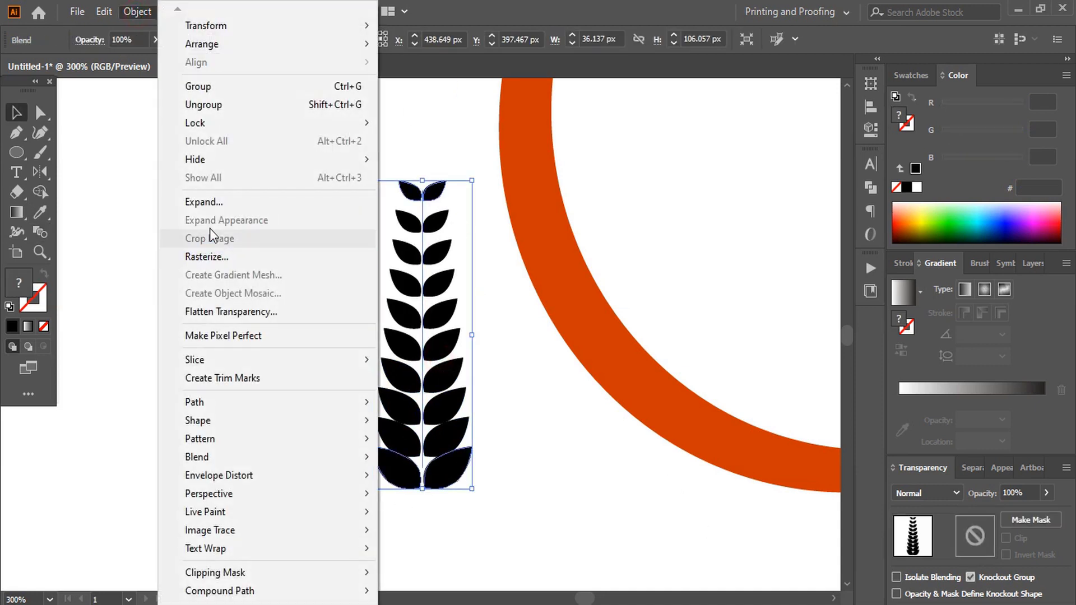
pyautogui.click(224, 200)
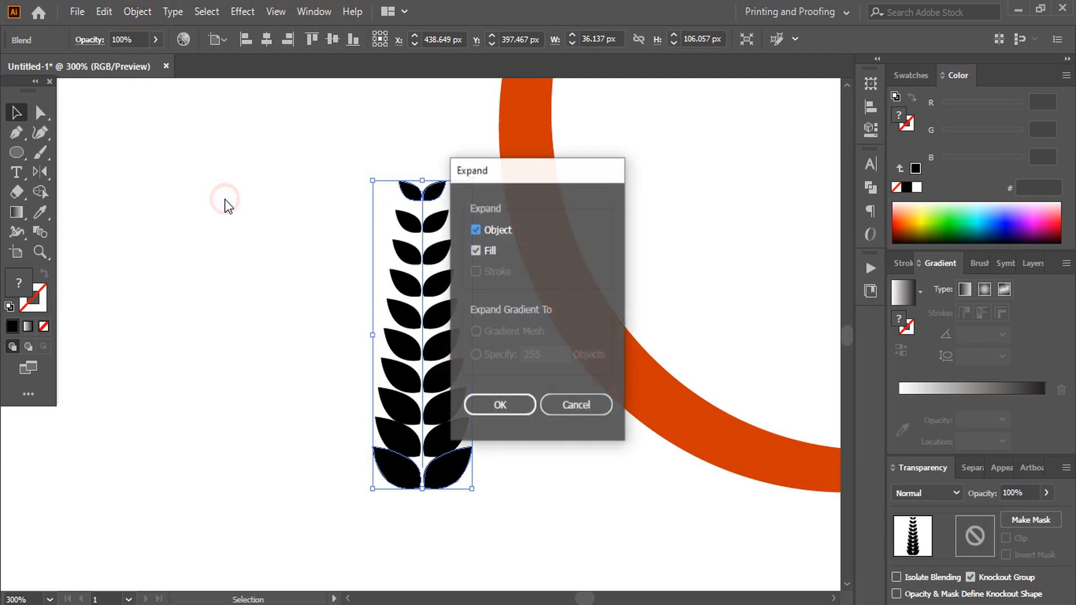
pyautogui.click(496, 407)
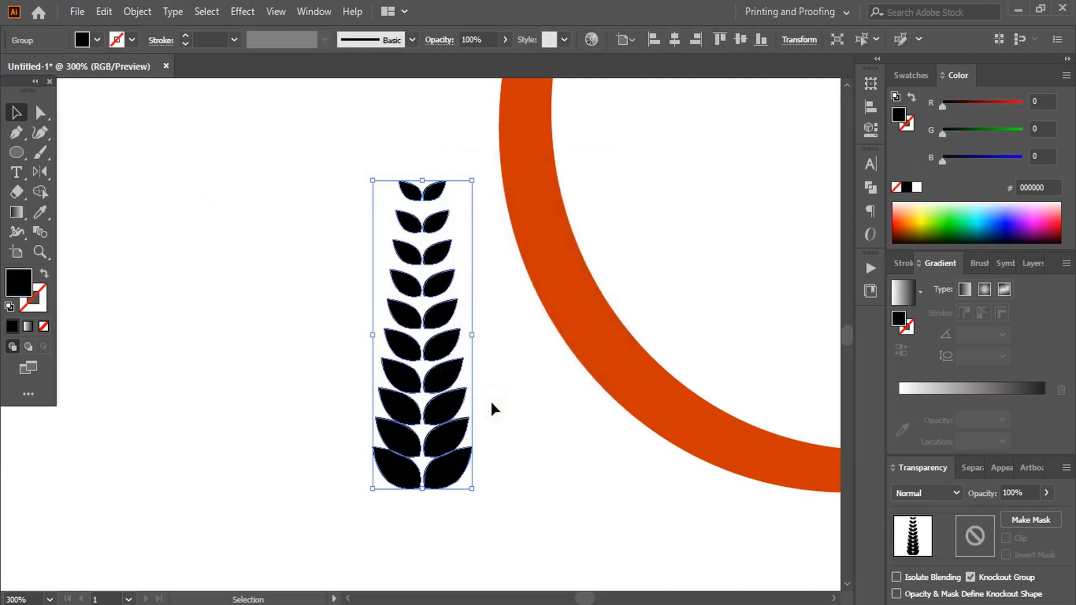
pyautogui.click(139, 15)
pyautogui.click(230, 109)
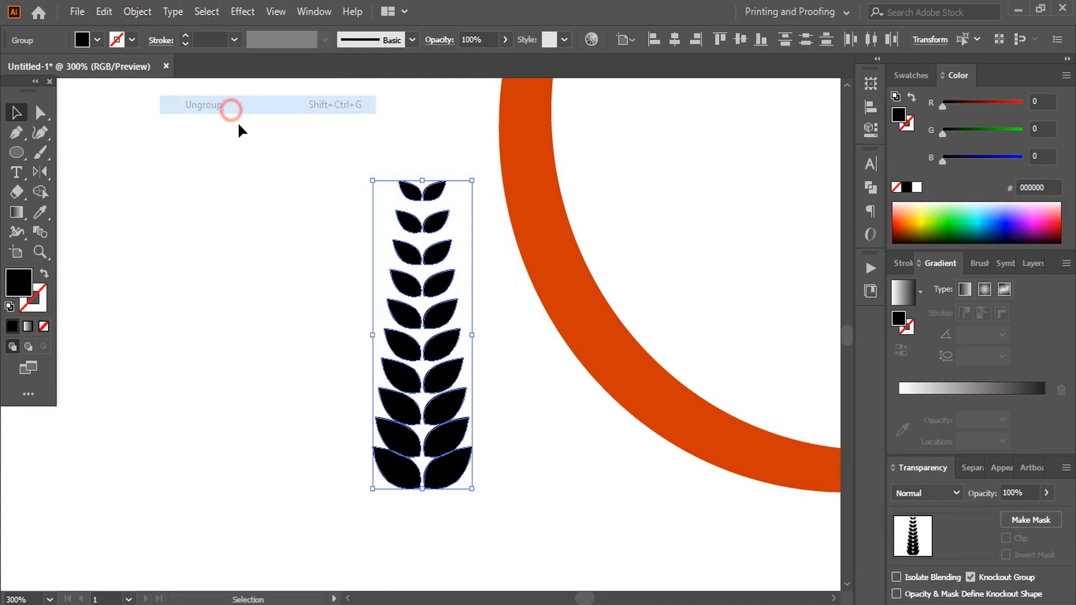
pyautogui.click(548, 462)
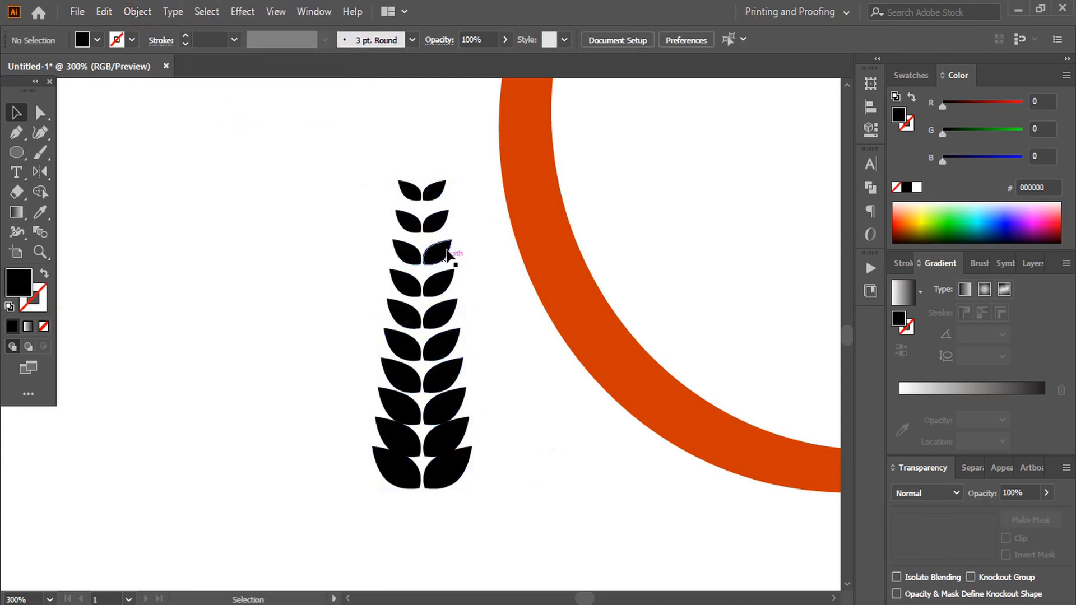
# Step: Nudge the lowest leaf pair down until it is clear of the pair above it
pyautogui.click(453, 481)
pyautogui.press('Down')
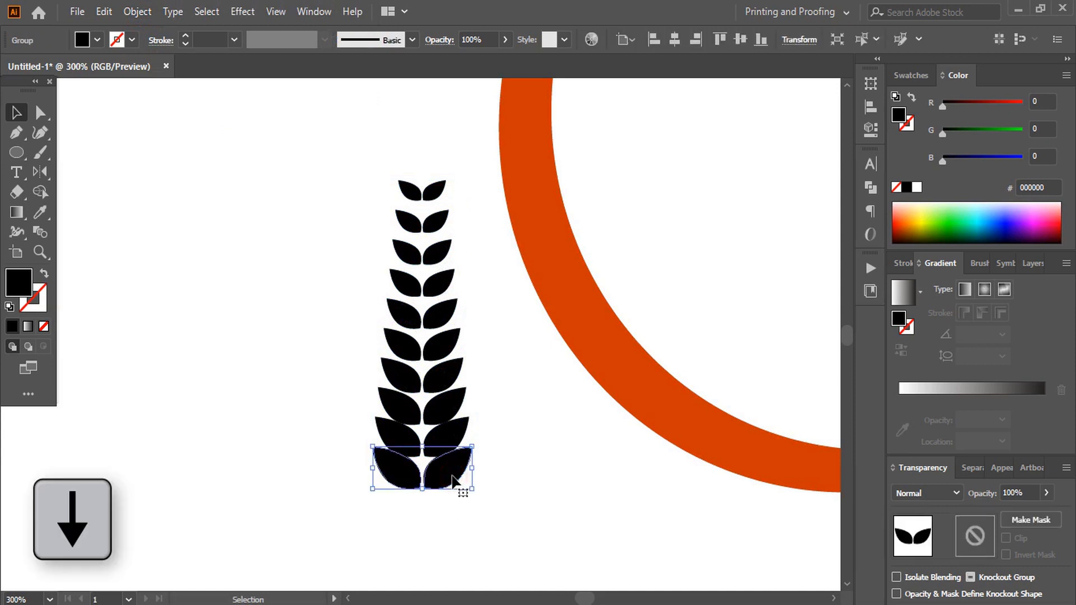
pyautogui.press('Down')
pyautogui.press('Down')
pyautogui.press('Down')
pyautogui.press('Down')
pyautogui.press('Down')
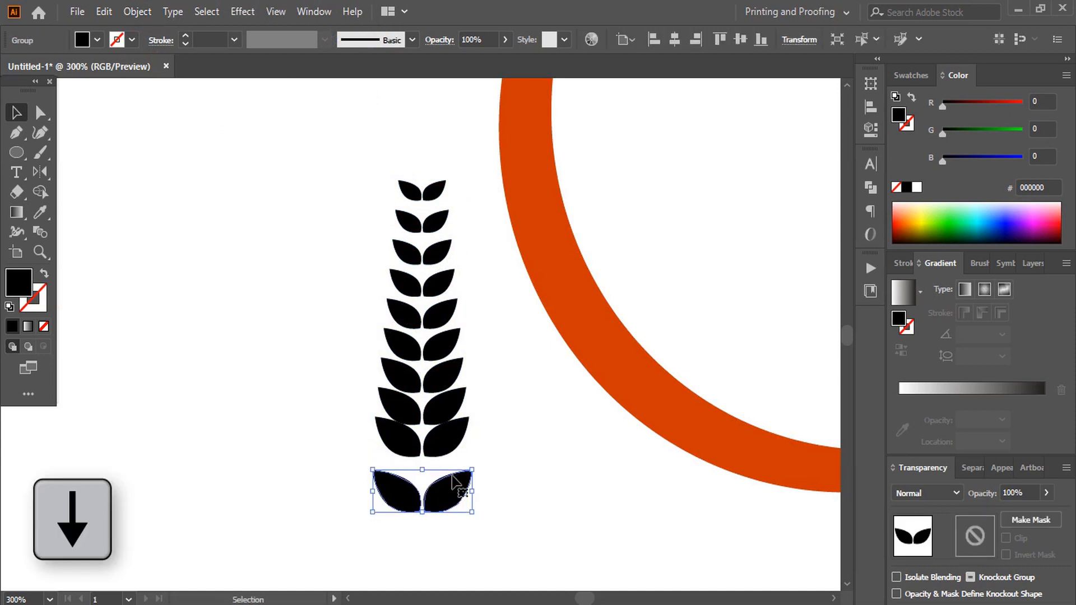
# Step: Nudge the second-lowest leaf pair down and even out the spacing of the neighbouring and upper pairs
pyautogui.click(454, 466)
pyautogui.moveTo(451, 452)
pyautogui.mouseDown()
pyautogui.moveTo(454, 443)
pyautogui.moveTo(461, 452)
pyautogui.mouseUp()
pyautogui.press('Down')
pyautogui.press('Down')
pyautogui.click(480, 300)
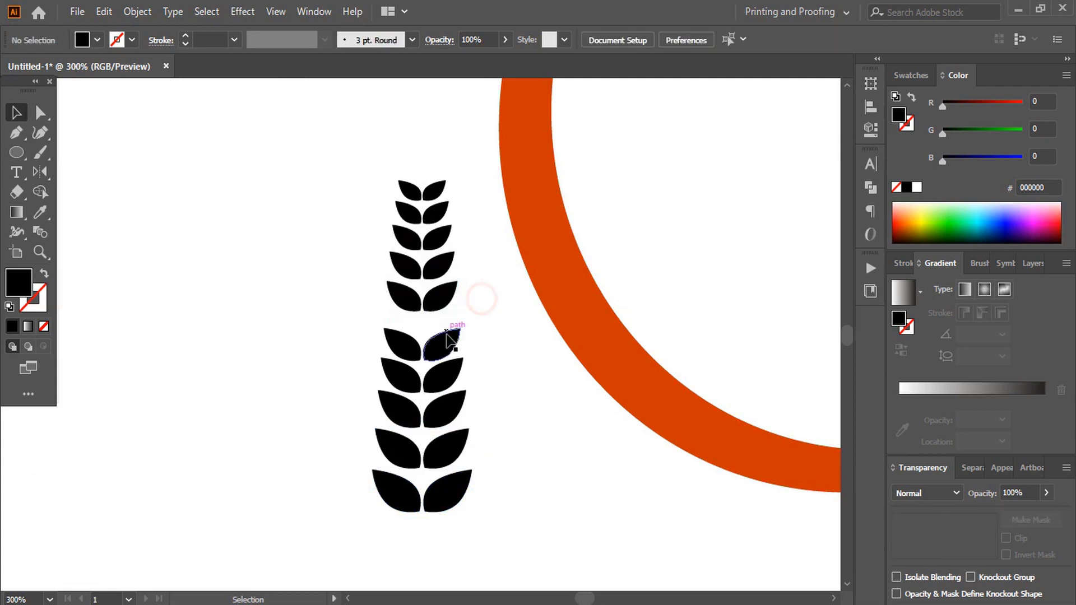
# Step: Nudge the sixth and seventh leaf pairs from the top upward to close the gaps above them
pyautogui.click(443, 341)
pyautogui.press('Up')
pyautogui.press('Up')
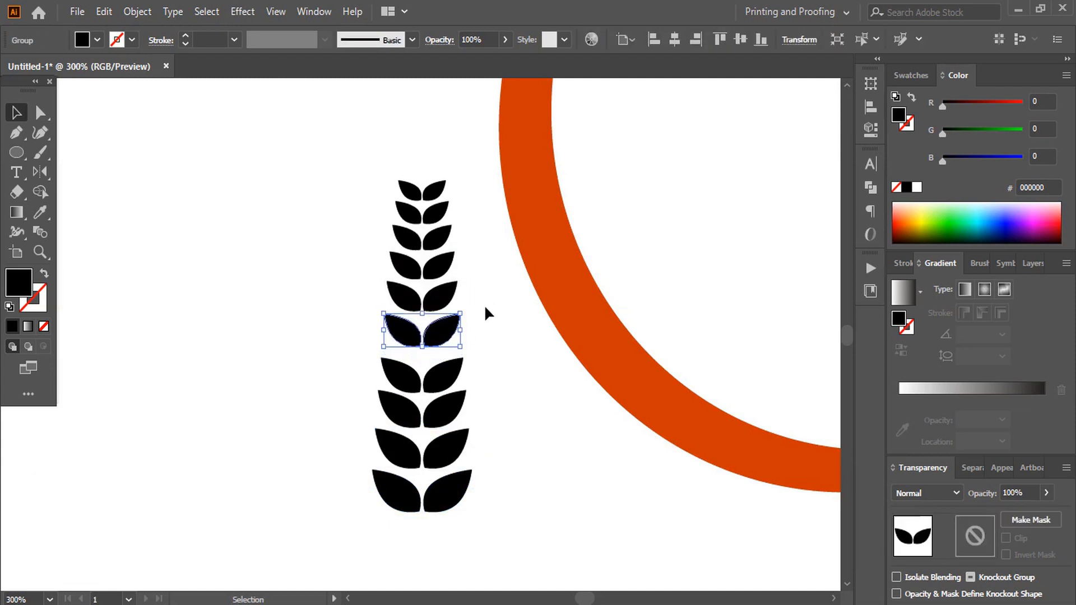
pyautogui.click(483, 313)
pyautogui.click(446, 377)
pyautogui.press('Up')
pyautogui.press('Up')
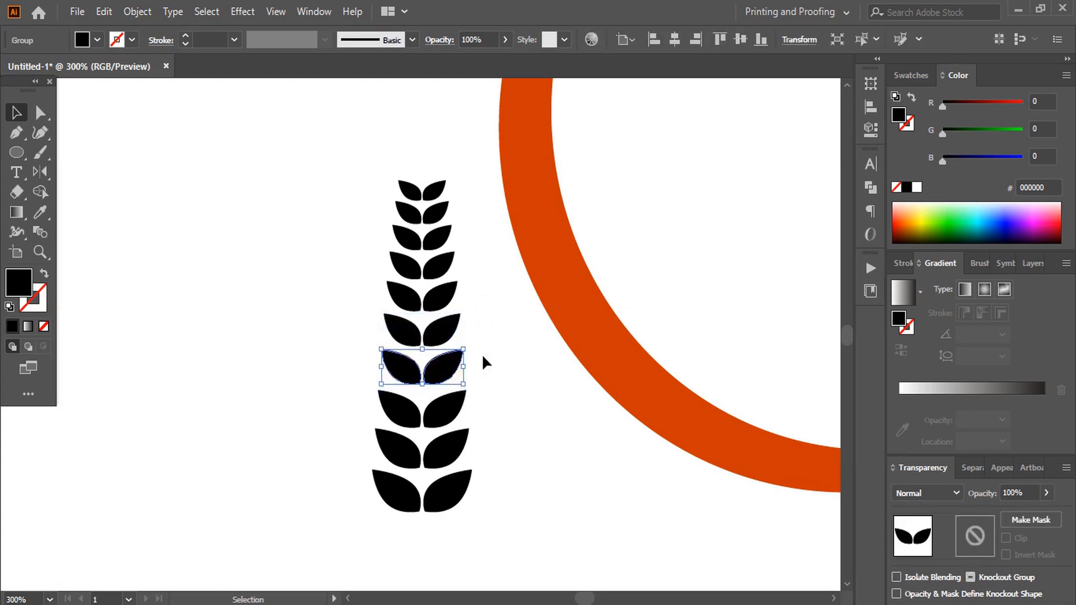
pyautogui.click(482, 372)
# Step: Nudge the eighth leaf pair from the top slightly upward to match the spacing of its neighbours
pyautogui.click(447, 409)
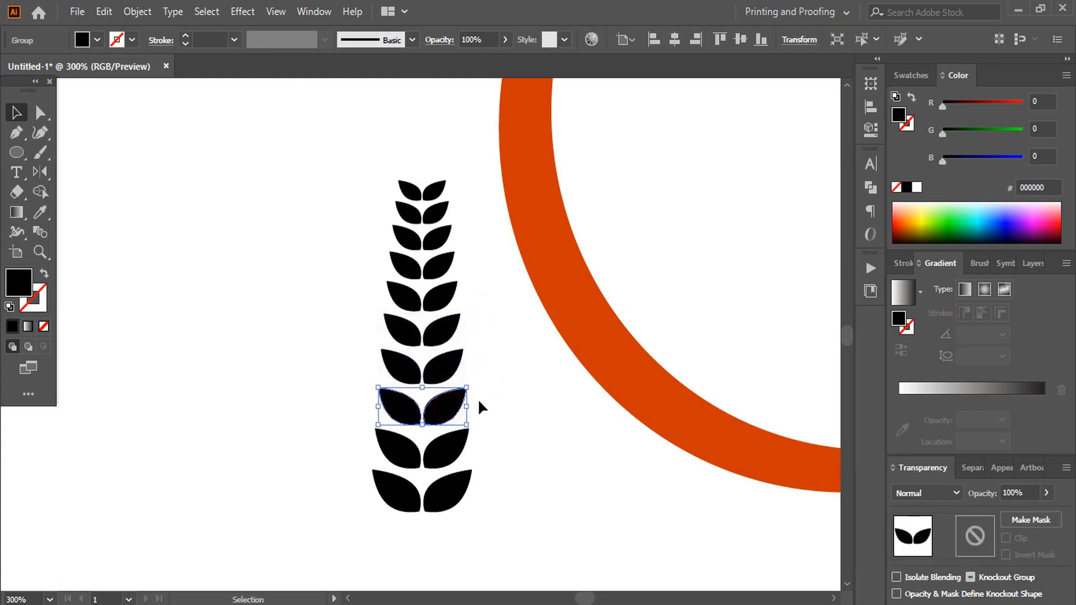
pyautogui.press('Up')
pyautogui.press('Up')
pyautogui.press('Up')
pyautogui.click(492, 422)
# Step: Draw a straight vertical stem about 119 px long with the Pen tool through the gap between the leaf halves
pyautogui.scroll(-2, 493, 425)
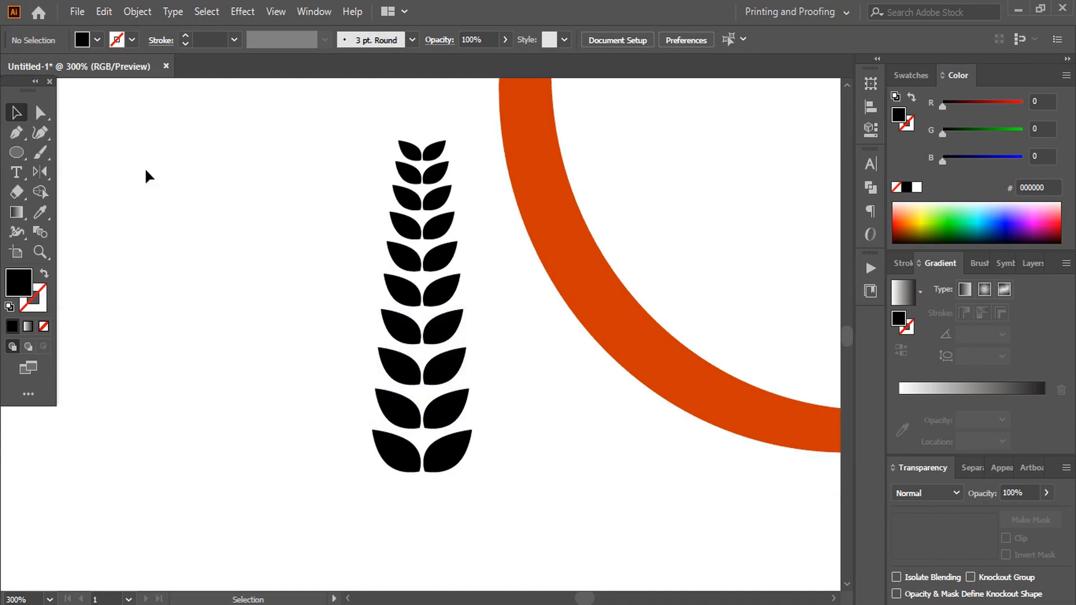
pyautogui.click(15, 134)
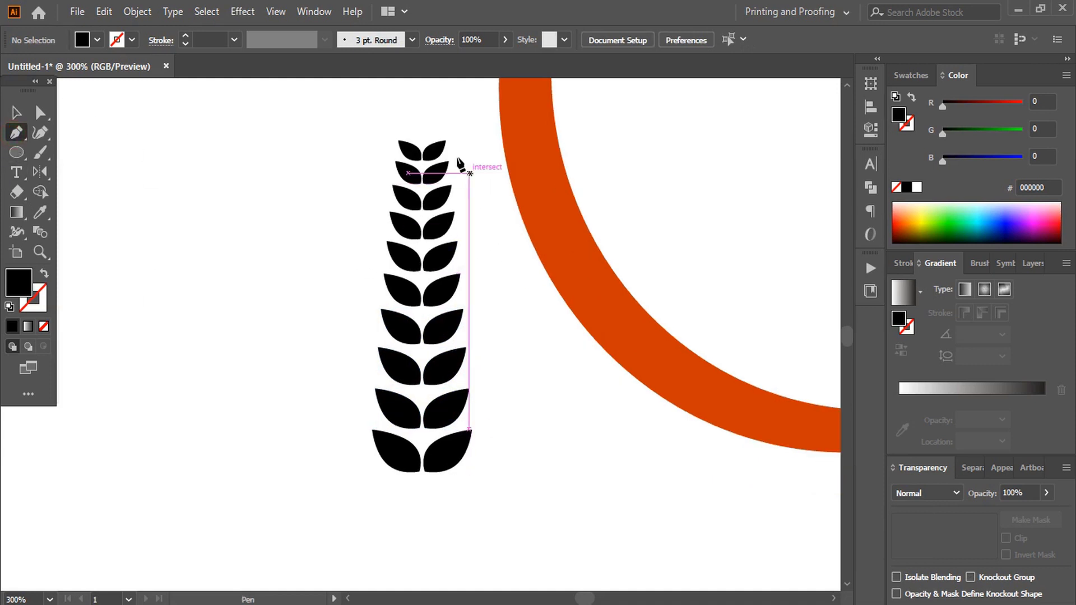
pyautogui.click(421, 141)
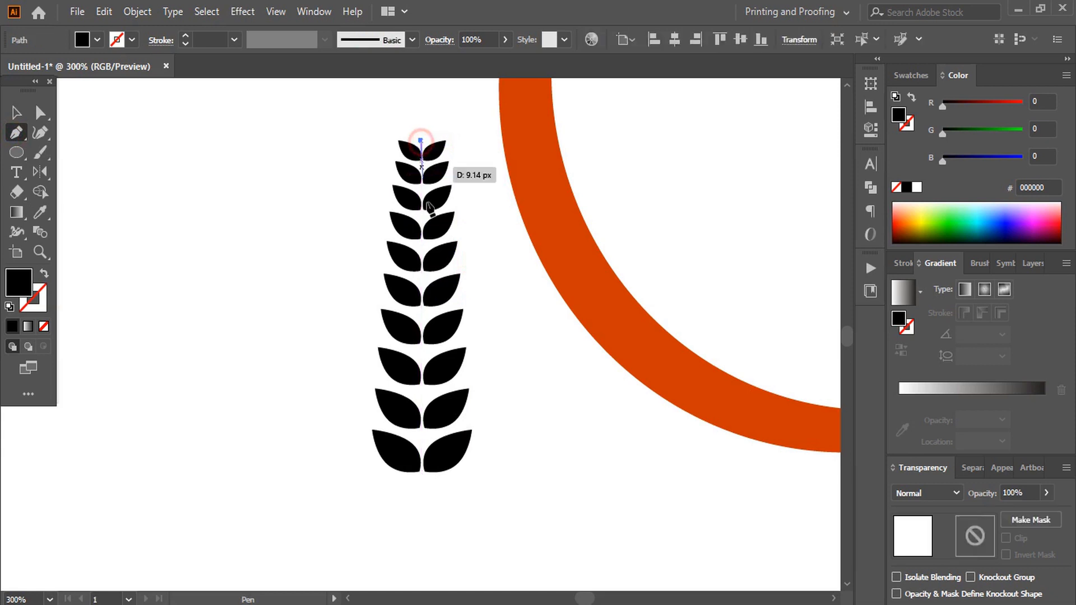
pyautogui.click(423, 485)
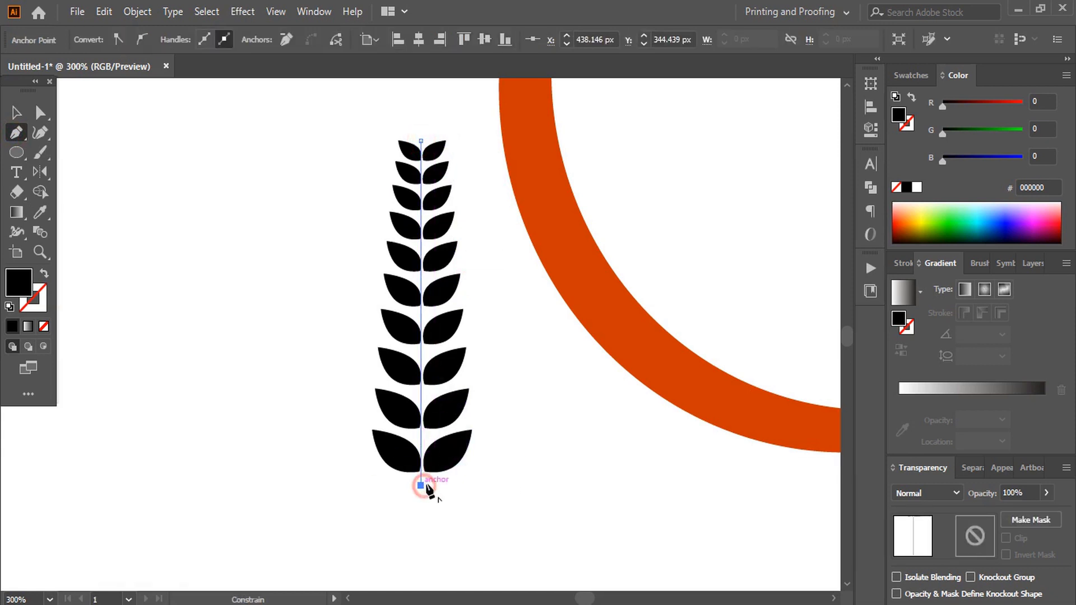
pyautogui.press('v')
pyautogui.click(224, 229)
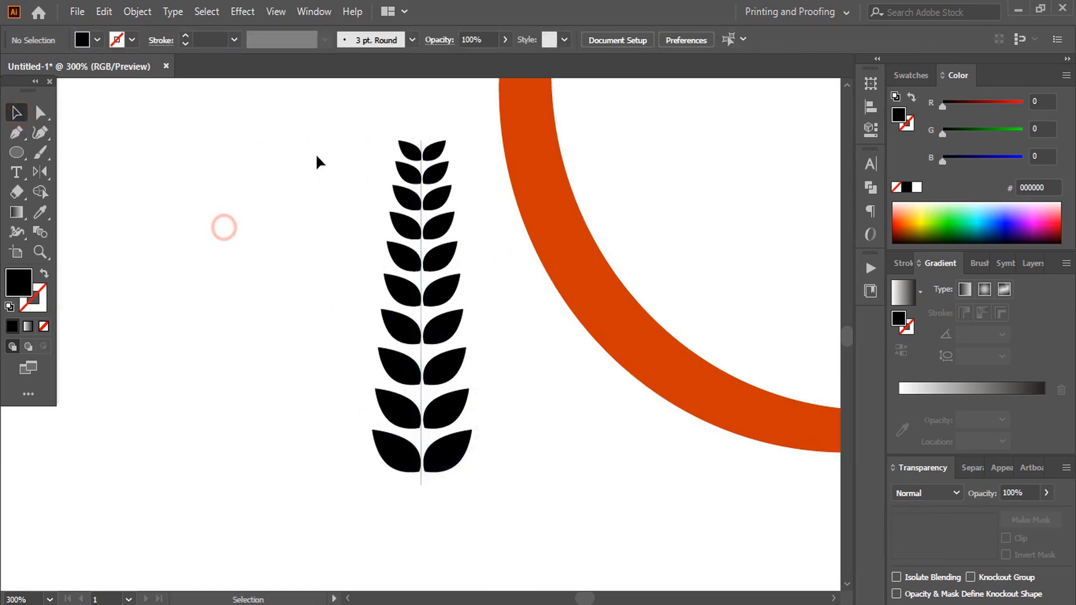
# Step: Give the stem line a 1 pt black stroke with the triangular width profile that tapers to one end
pyautogui.scroll(5, 426, 180)
pyautogui.click(426, 180)
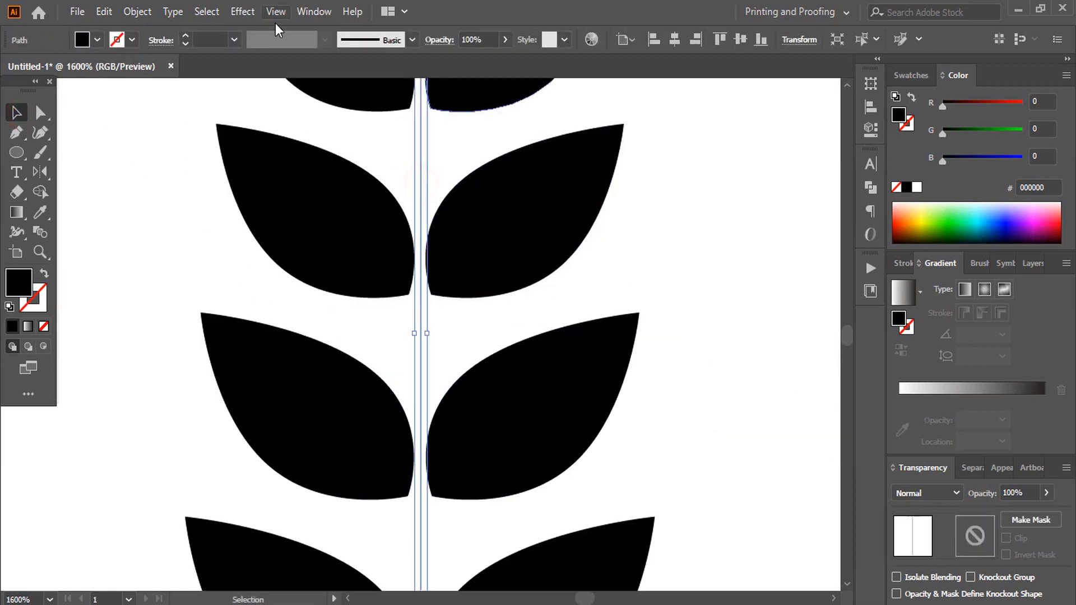
pyautogui.click(185, 36)
pyautogui.click(184, 35)
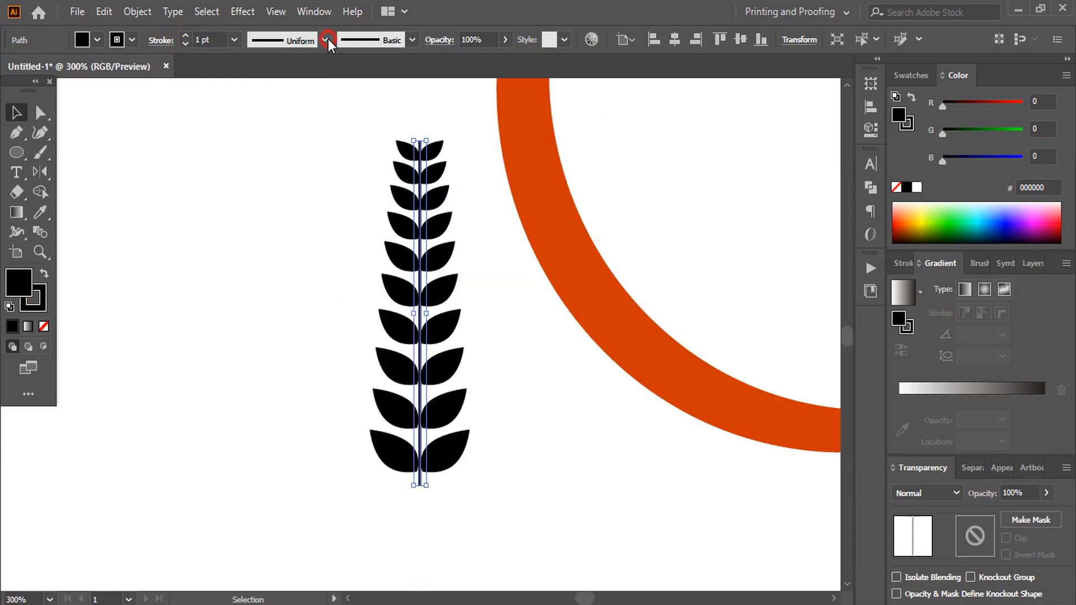
pyautogui.click(324, 39)
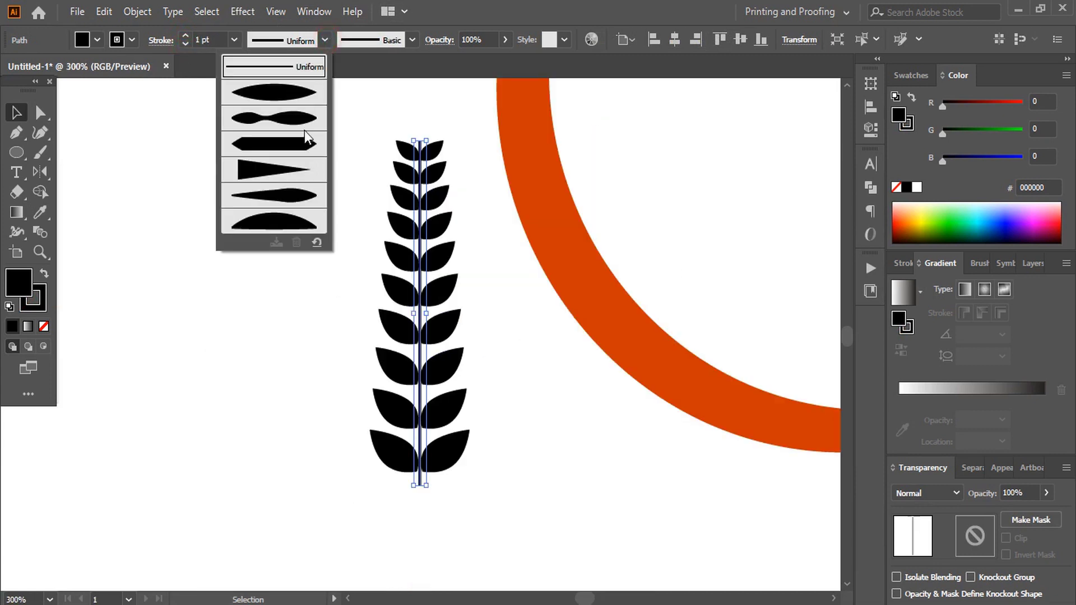
pyautogui.click(274, 175)
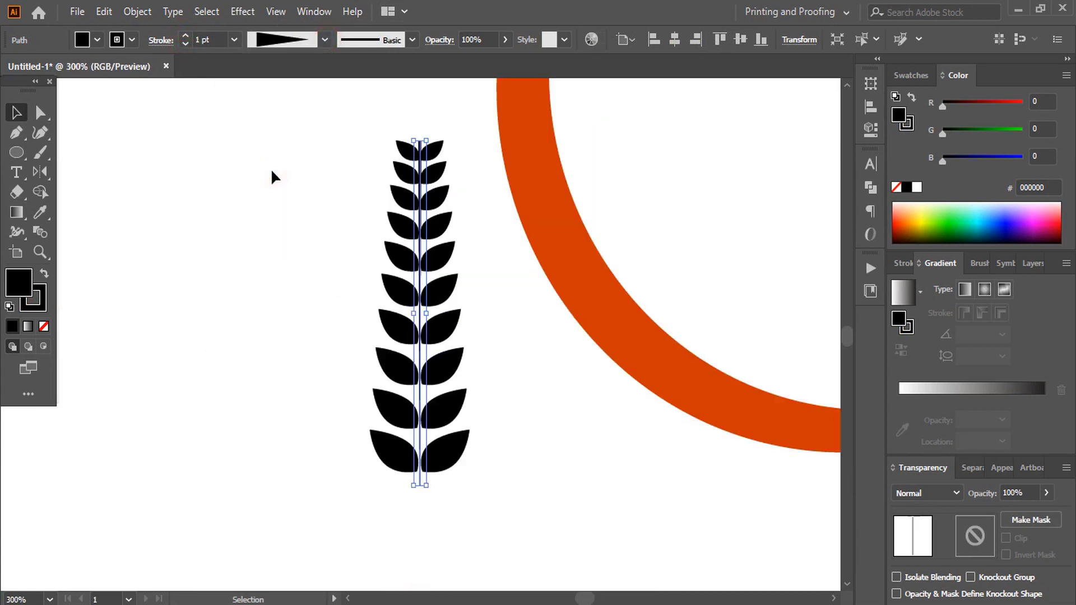
pyautogui.click(673, 271)
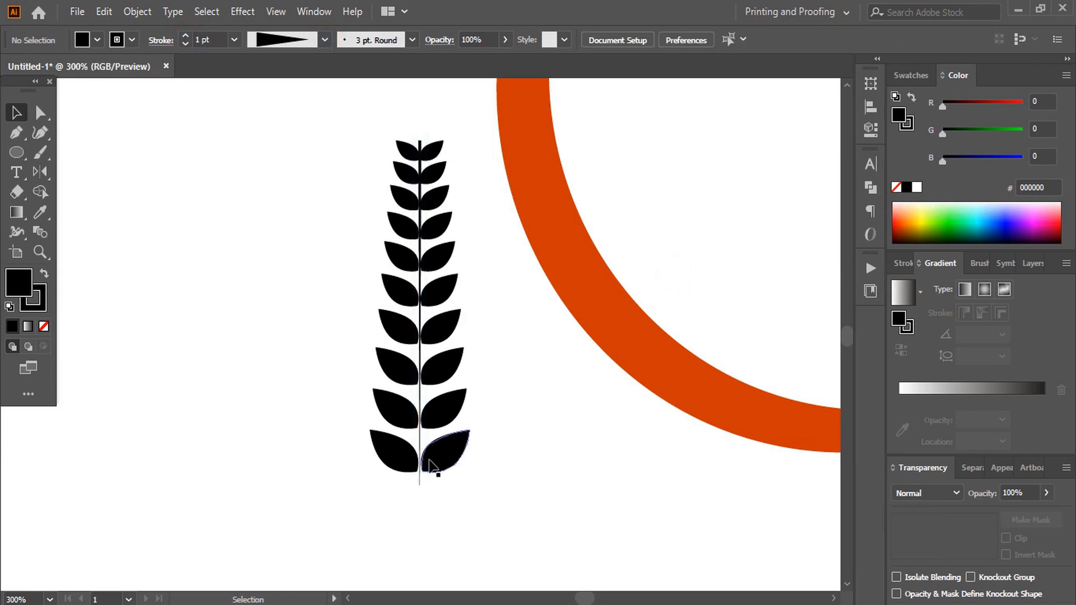
# Step: Flip the stem's width profile so that its thick end is at the base
pyautogui.click(421, 401)
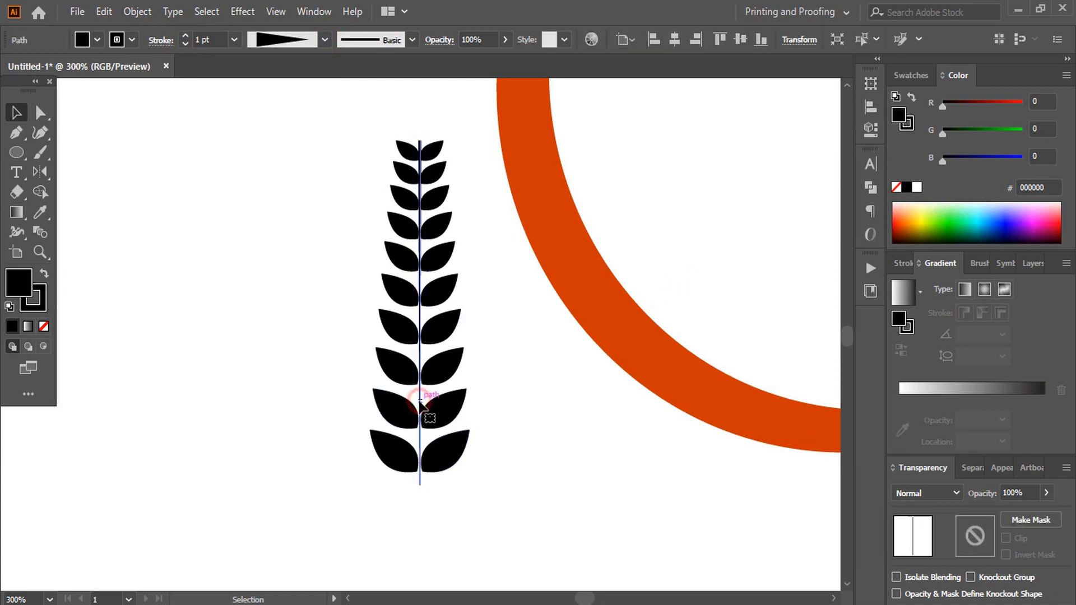
pyautogui.click(869, 130)
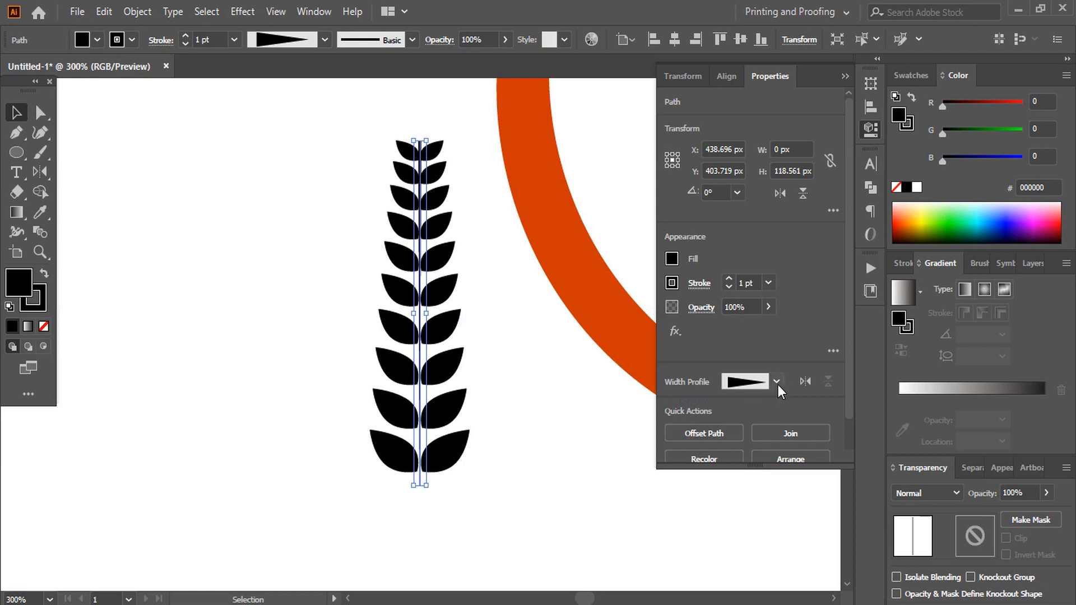
pyautogui.click(806, 381)
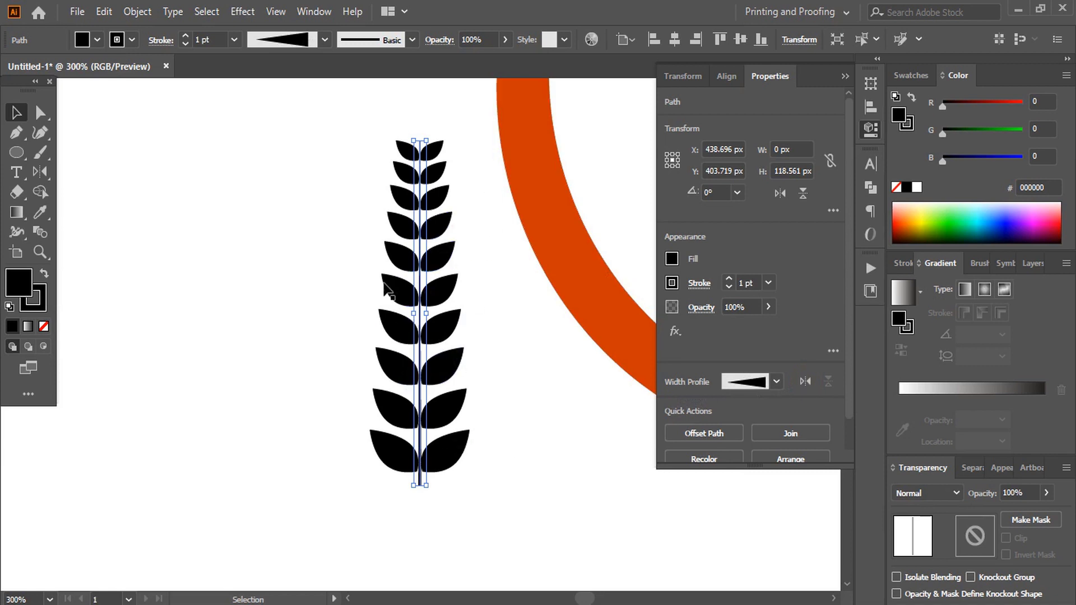
pyautogui.click(844, 78)
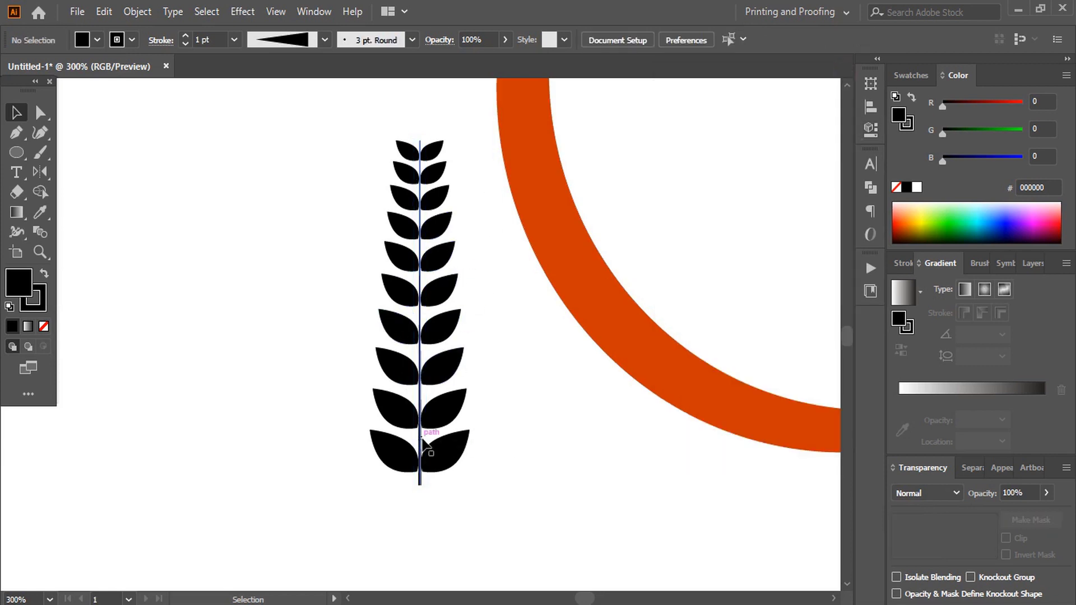
# Step: Expand the appearance of the tapered stem stroke into a filled shape
pyautogui.click(418, 440)
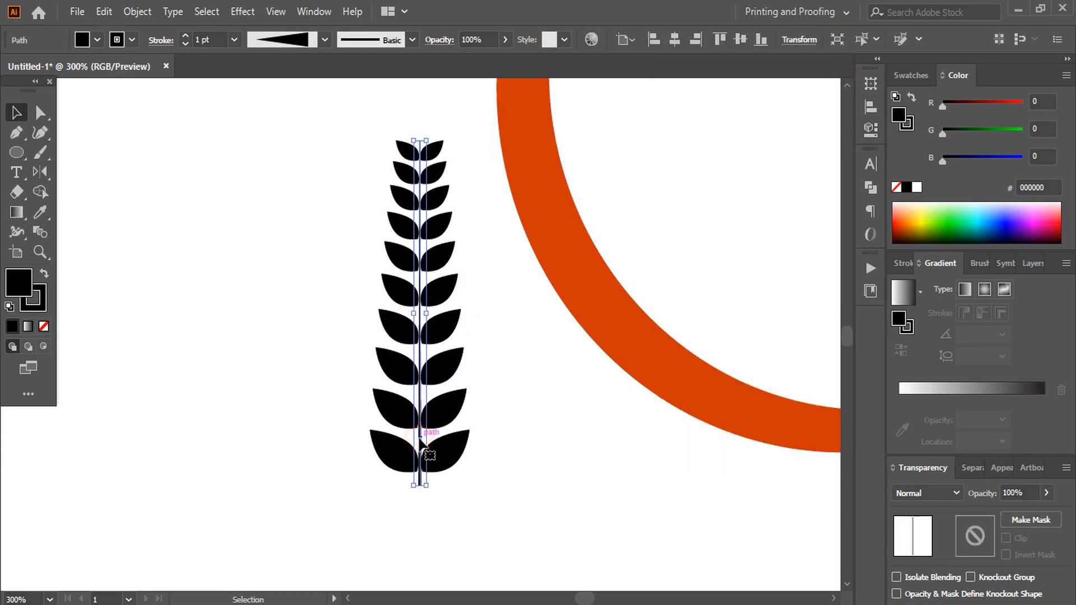
pyautogui.click(137, 11)
pyautogui.click(281, 221)
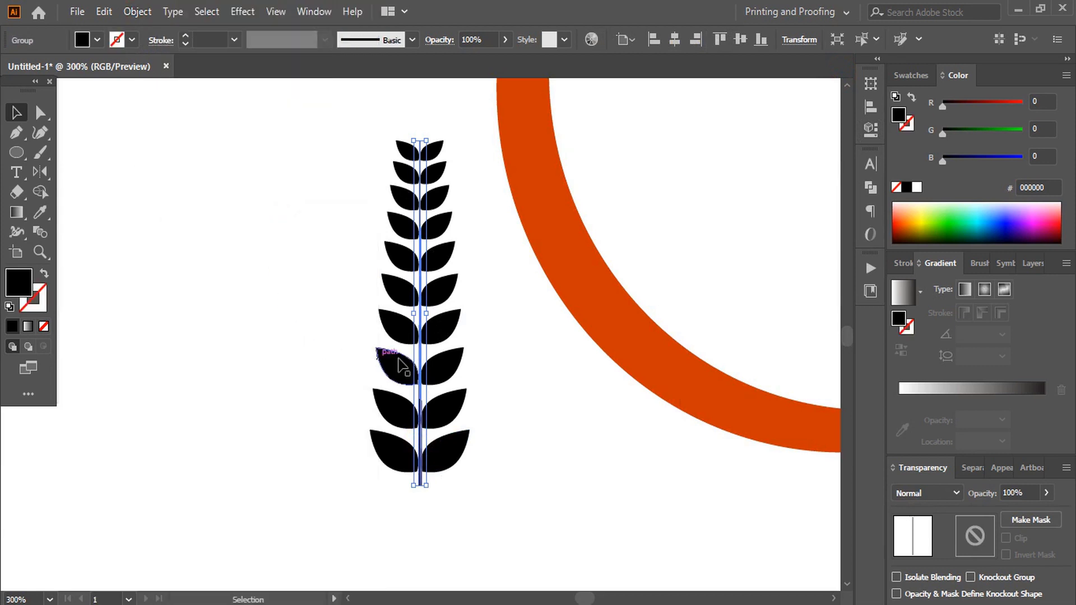
pyautogui.click(516, 381)
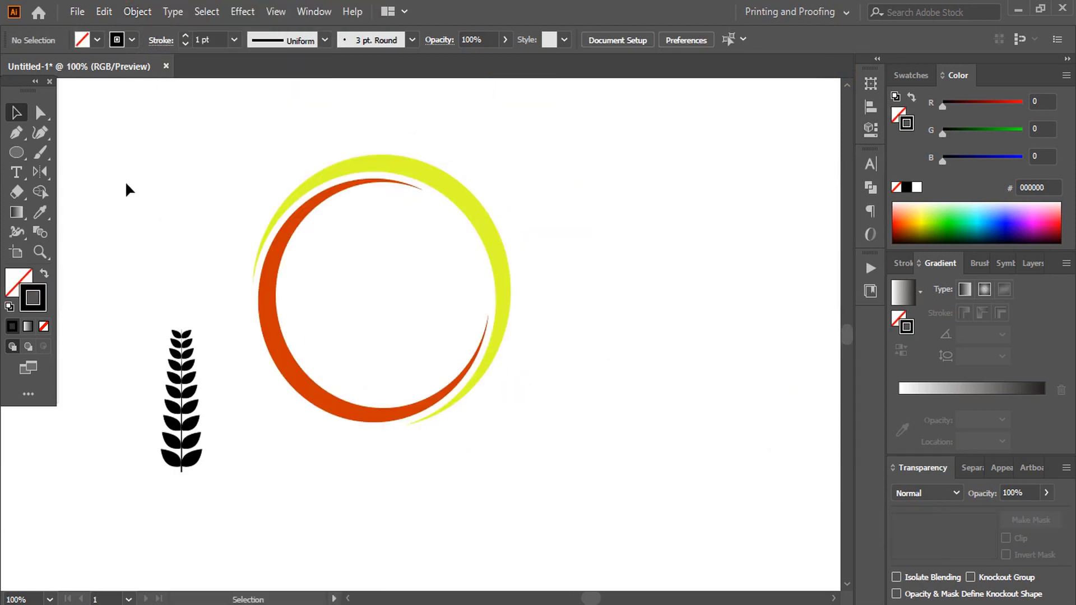
# Step: Draw a slightly tall ellipse inside the crescent ring and nudge it down to the orange-red crescent's inner lower edge
pyautogui.click(17, 152)
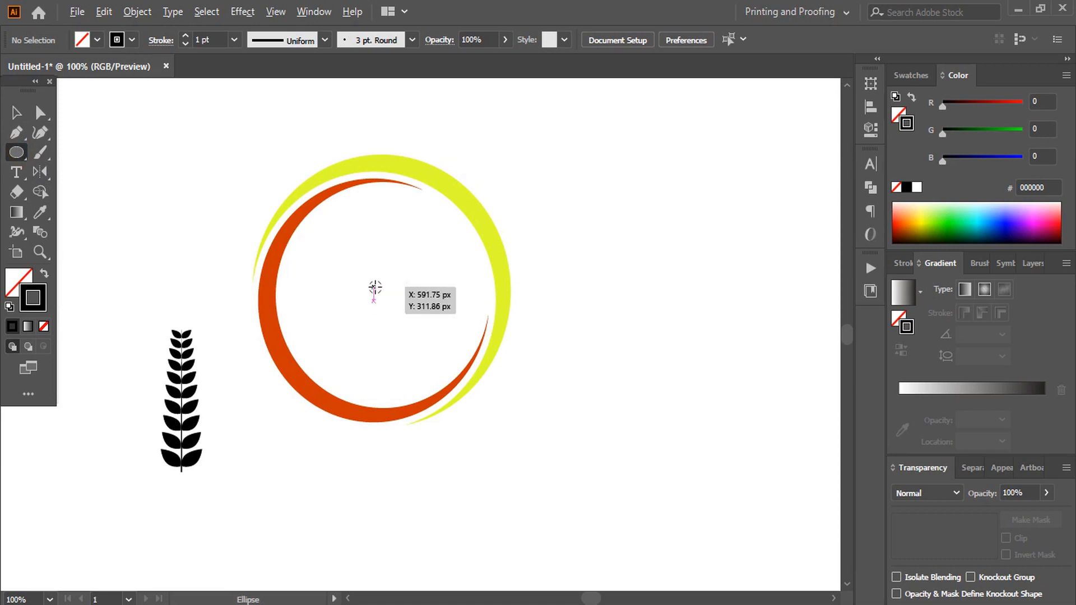
pyautogui.moveTo(382, 291); pyautogui.dragTo(446, 383)
pyautogui.press('v')
pyautogui.press('Down')
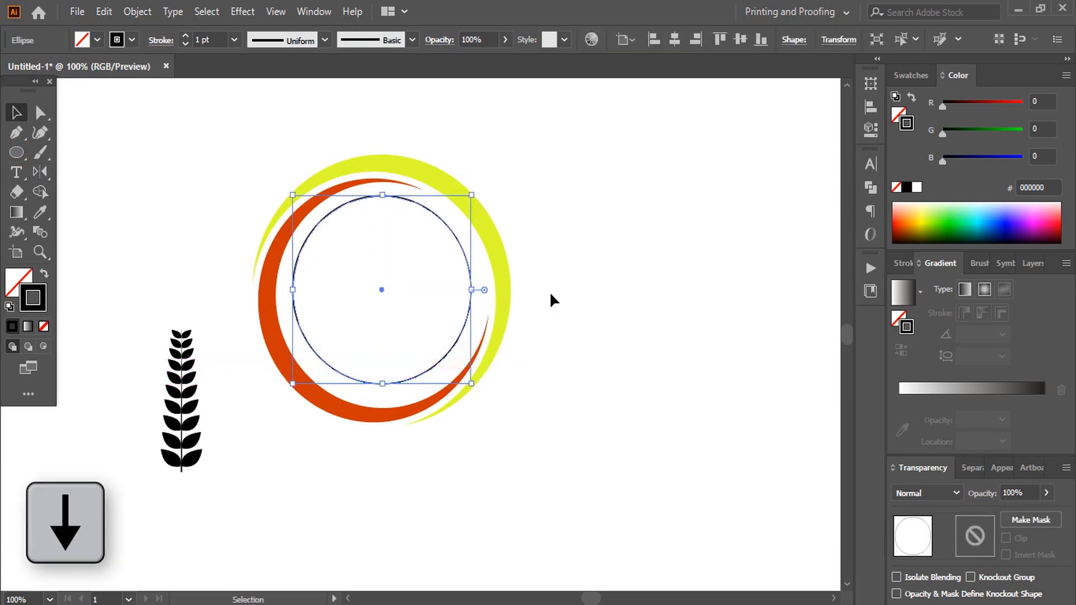
pyautogui.press('Down')
pyautogui.press('Down')
pyautogui.press('Down')
pyautogui.press('Down')
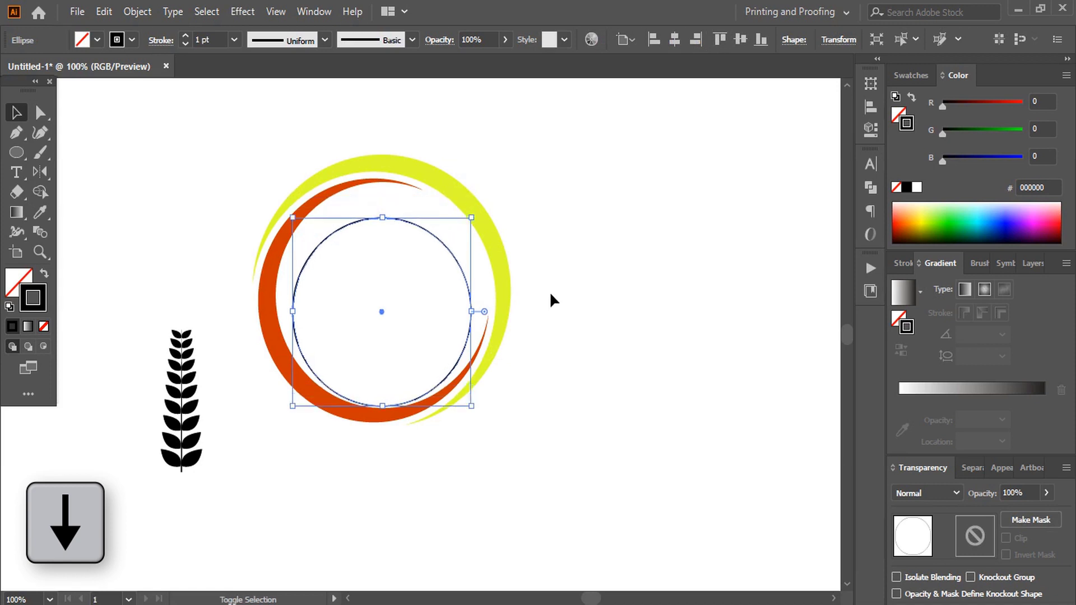
# Step: Duplicate the inner ellipse twice, making each copy smaller and offset so their edges nearly meet at the lower right
pyautogui.click(550, 291)
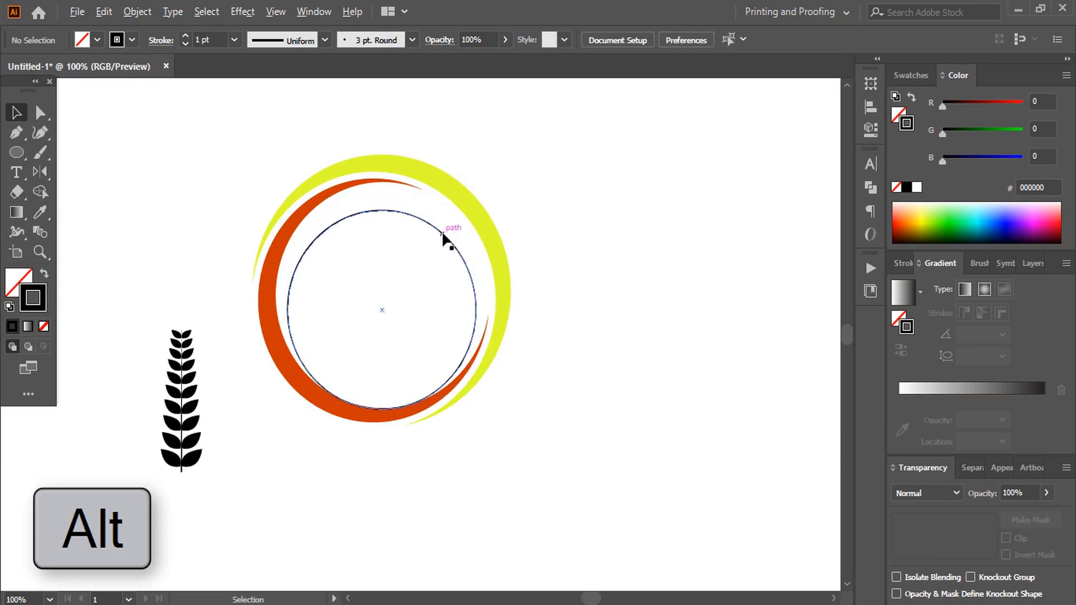
pyautogui.moveTo(442, 234); pyautogui.dragTo(456, 240)
pyautogui.moveTo(397, 212); pyautogui.dragTo(396, 227)
pyautogui.hotkey('ctrl', 'shift', 'a')
pyautogui.hotkey('ctrl', '=')
pyautogui.moveTo(379, 180); pyautogui.dragTo(391, 184)
# Step: Fill the left crescent between the two smaller ellipses with yellow-orange FFB900 using the Shape Builder tool
pyautogui.keyDown('shift'); pyautogui.click(249, 307); pyautogui.keyUp('shift')
pyautogui.keyDown('shift'); pyautogui.click(257, 328); pyautogui.keyUp('shift')
pyautogui.keyDown('shift'); pyautogui.click(257, 324); pyautogui.keyUp('shift')
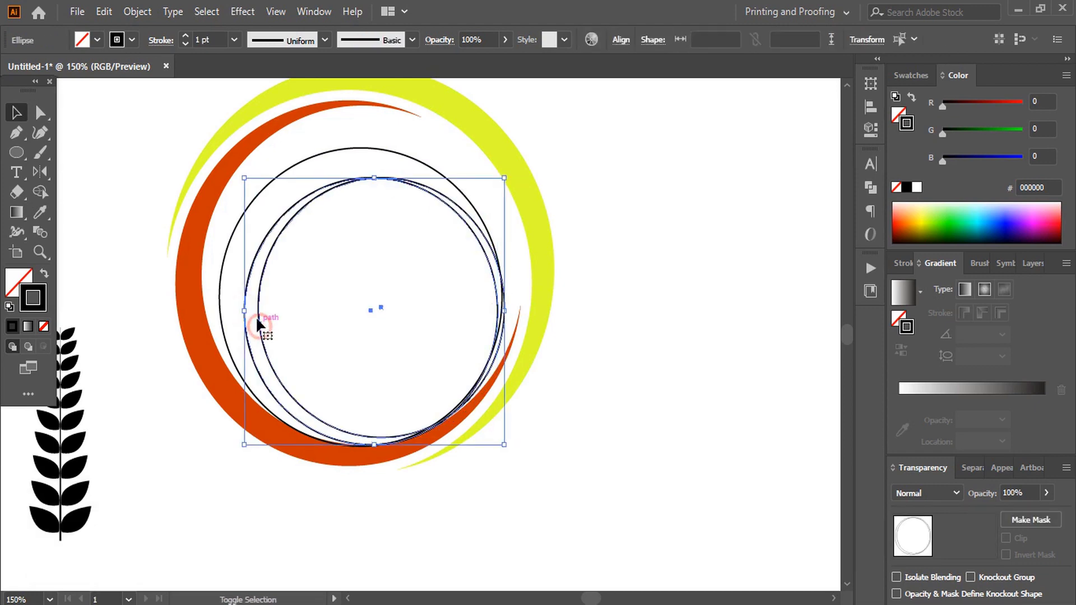
pyautogui.click(40, 192)
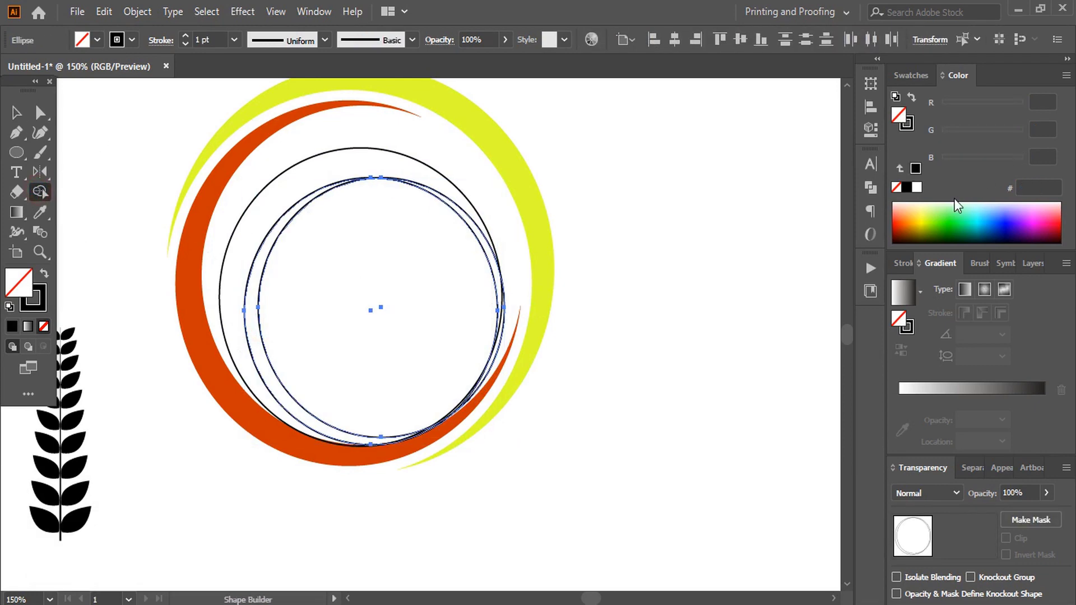
pyautogui.click(912, 217)
pyautogui.hotkey('ctrl', '=')
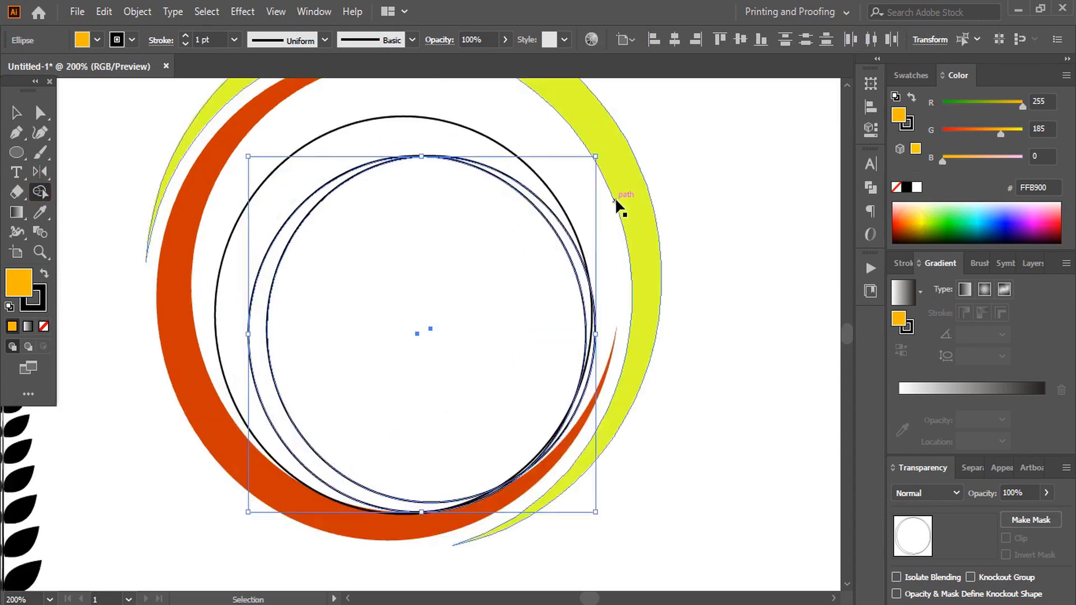
pyautogui.click(259, 335)
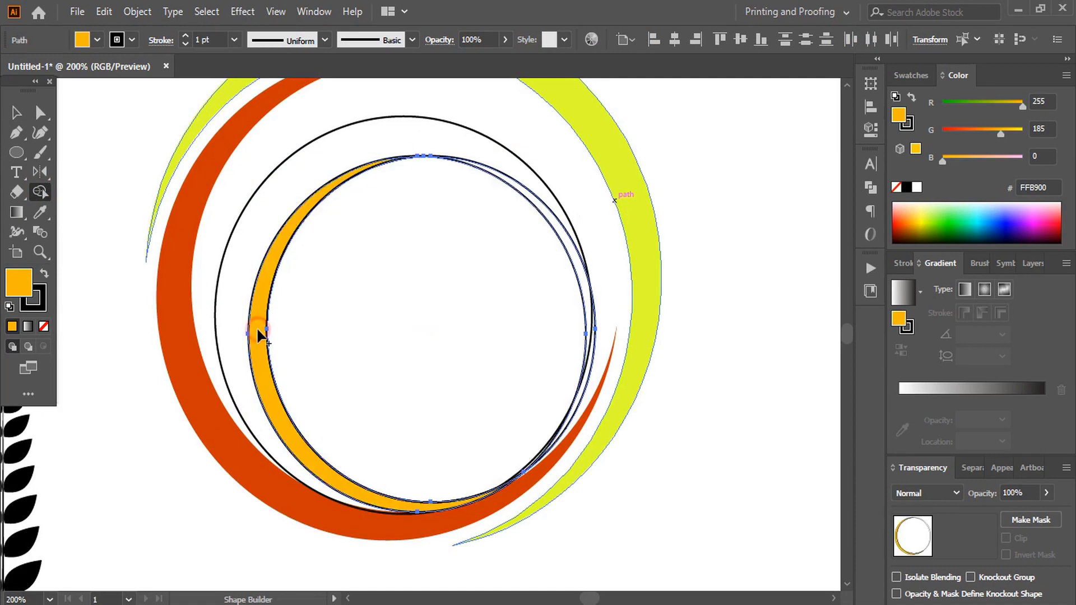
# Step: Delete the leftover outlines of the two smaller ellipses, keeping the large ellipse and the yellow-orange crescent
pyautogui.click(16, 112)
pyautogui.click(85, 236)
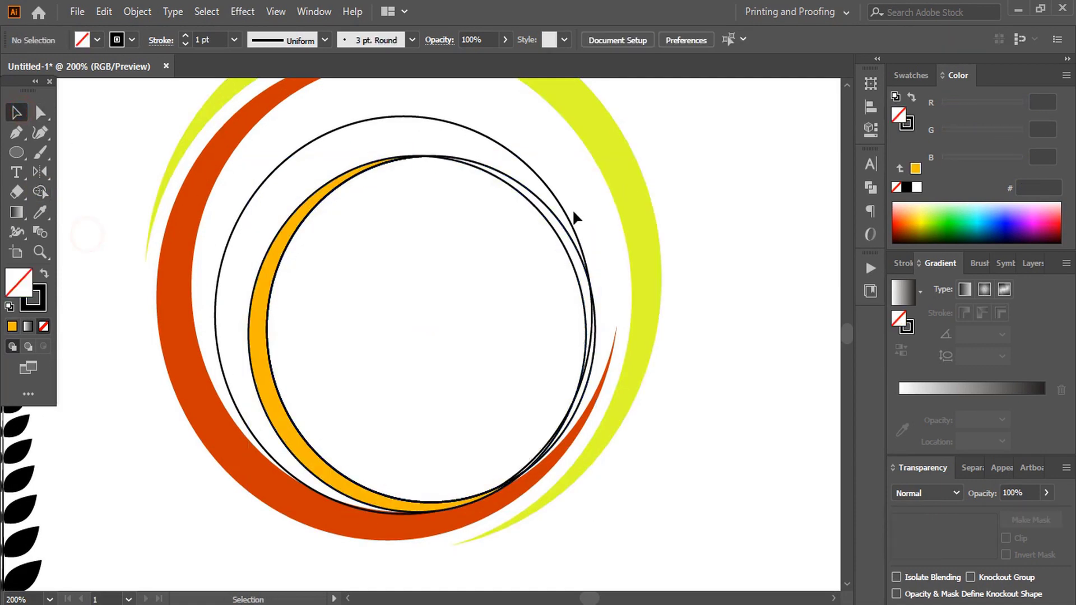
pyautogui.click(537, 206)
pyautogui.press('Delete')
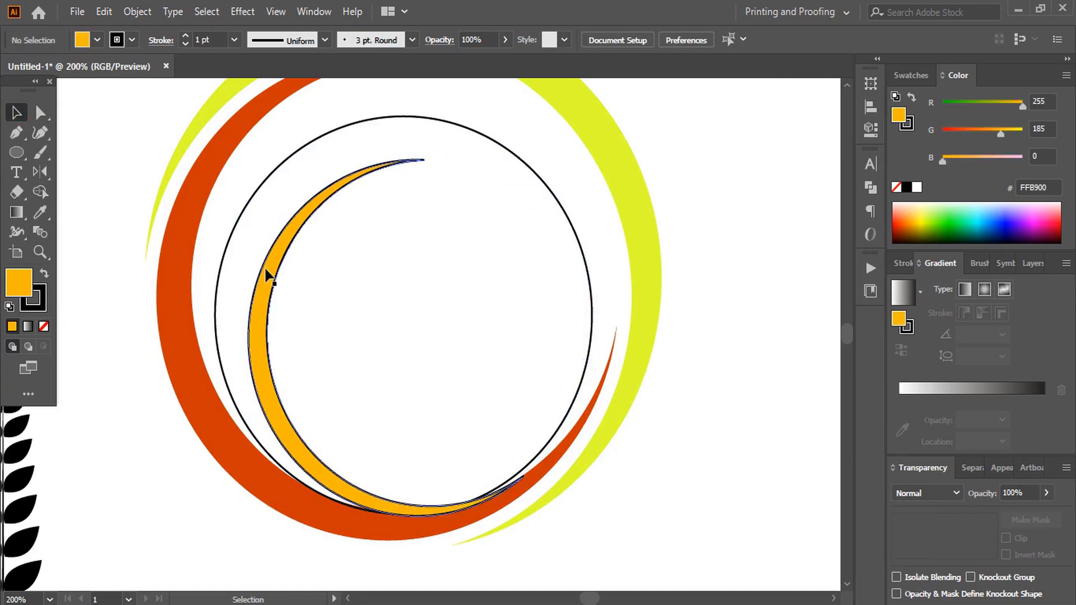
# Step: Remove the black stroke from the yellow-orange crescent
pyautogui.click(271, 278)
pyautogui.click(39, 305)
pyautogui.click(43, 326)
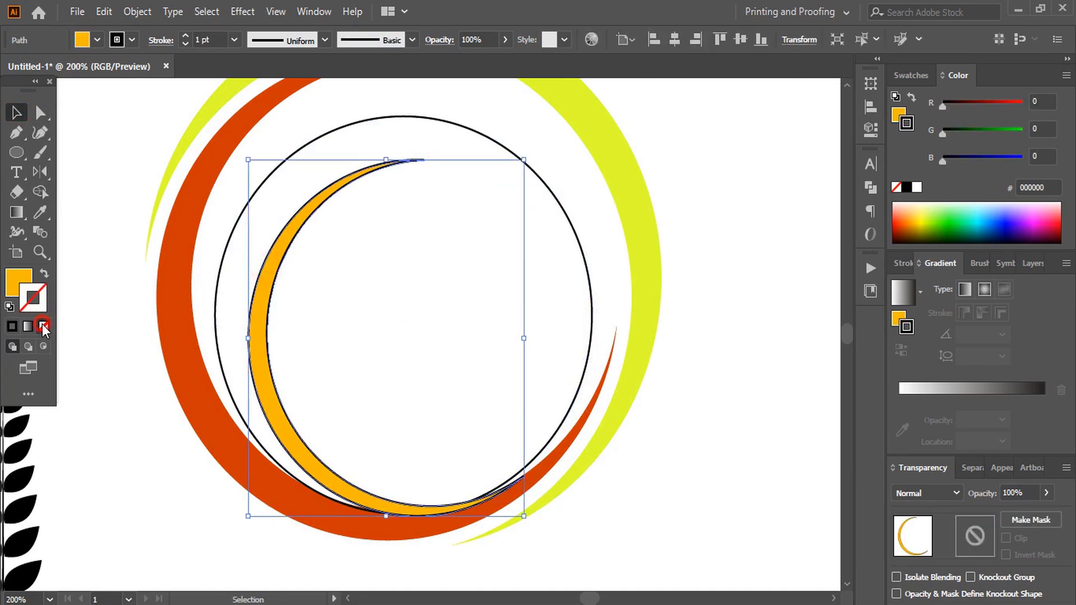
pyautogui.click(31, 274)
pyautogui.click(89, 288)
pyautogui.scroll(1, 103, 305)
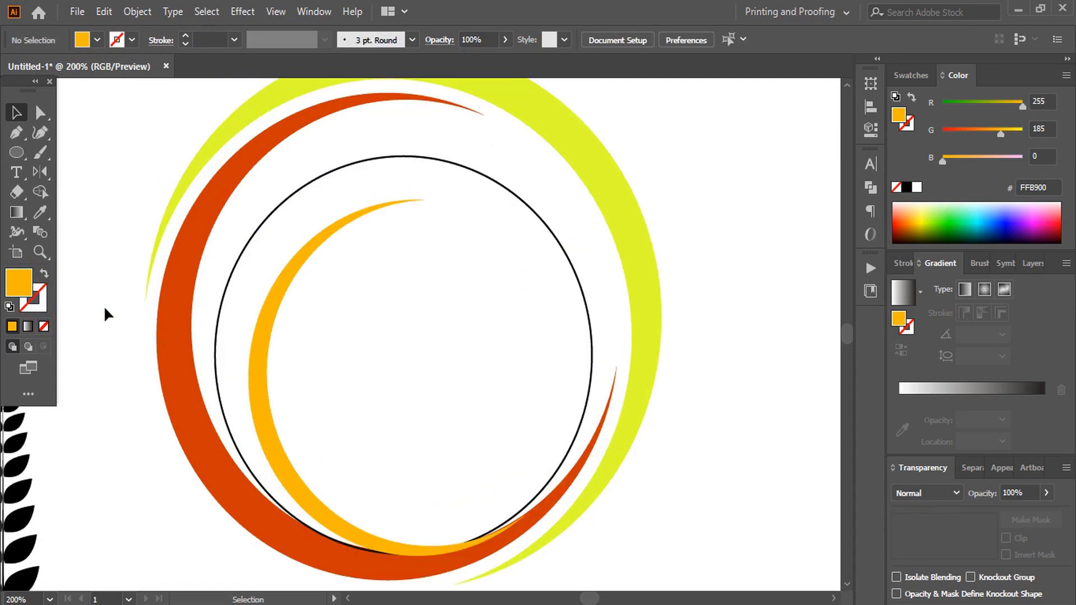
# Step: Duplicate the large ellipse slightly to the left so that the two outlines overlap
pyautogui.click(239, 257)
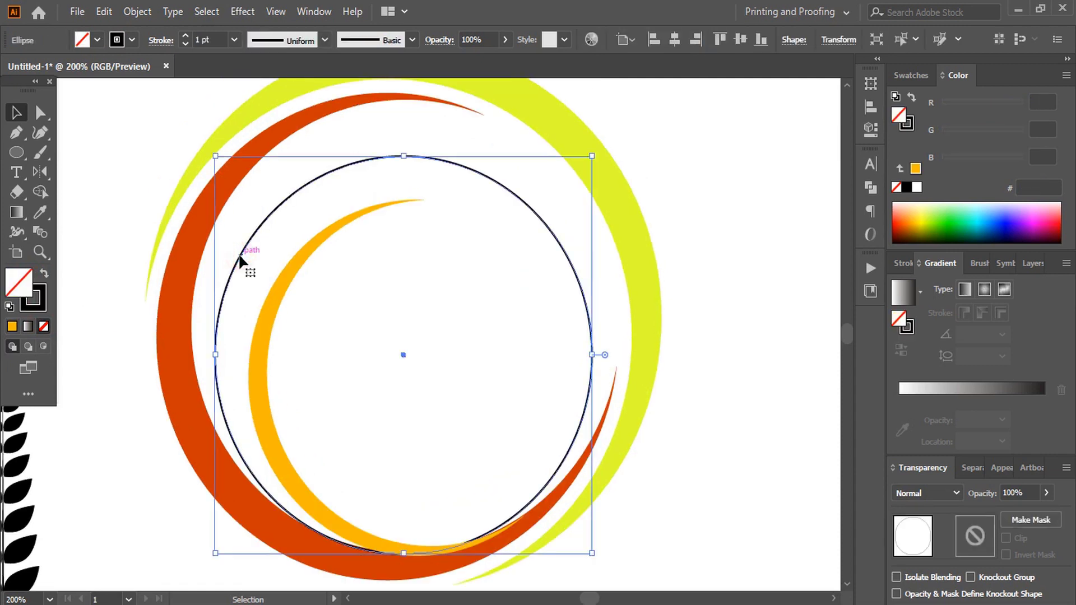
pyautogui.moveTo(240, 256); pyautogui.dragTo(225, 257)
pyautogui.click(594, 273)
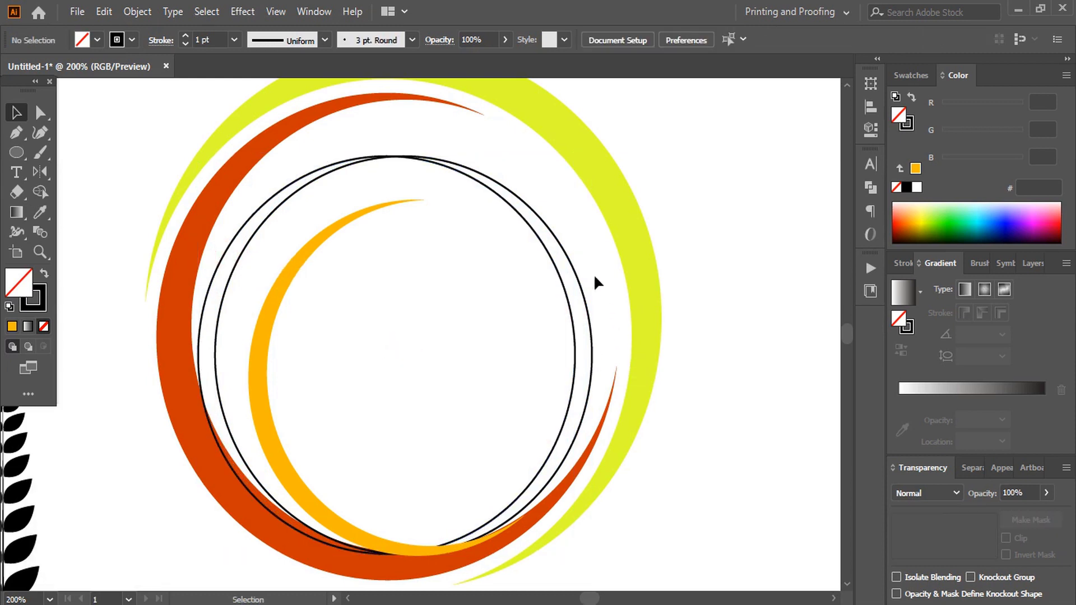
# Step: Cut the right-hand ellipse at its upper left and upper right with the Scissors tool to separate the top arc
pyautogui.click(555, 239)
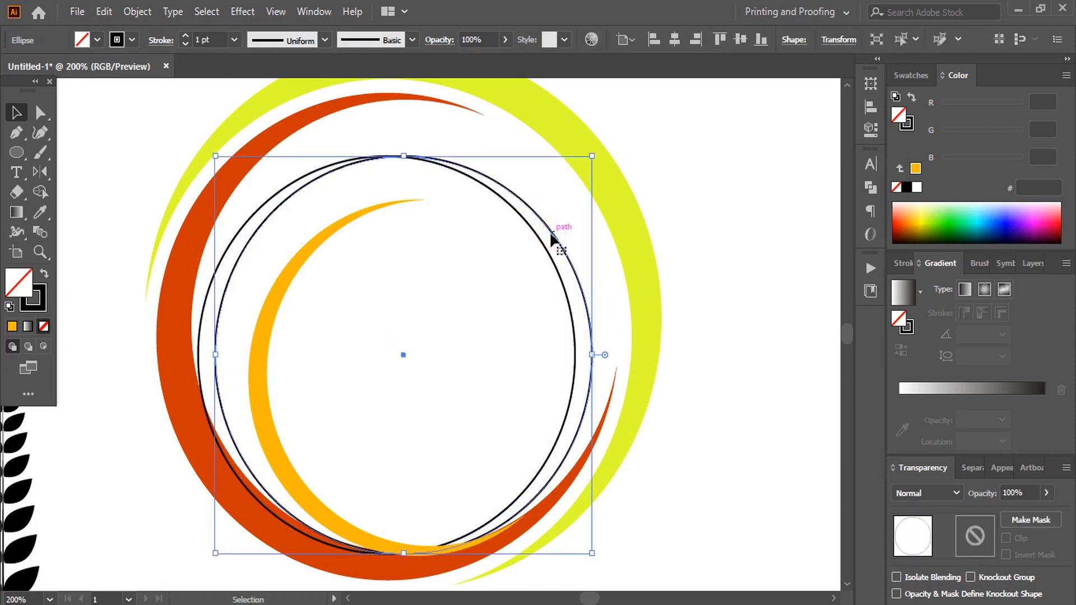
pyautogui.click(14, 191)
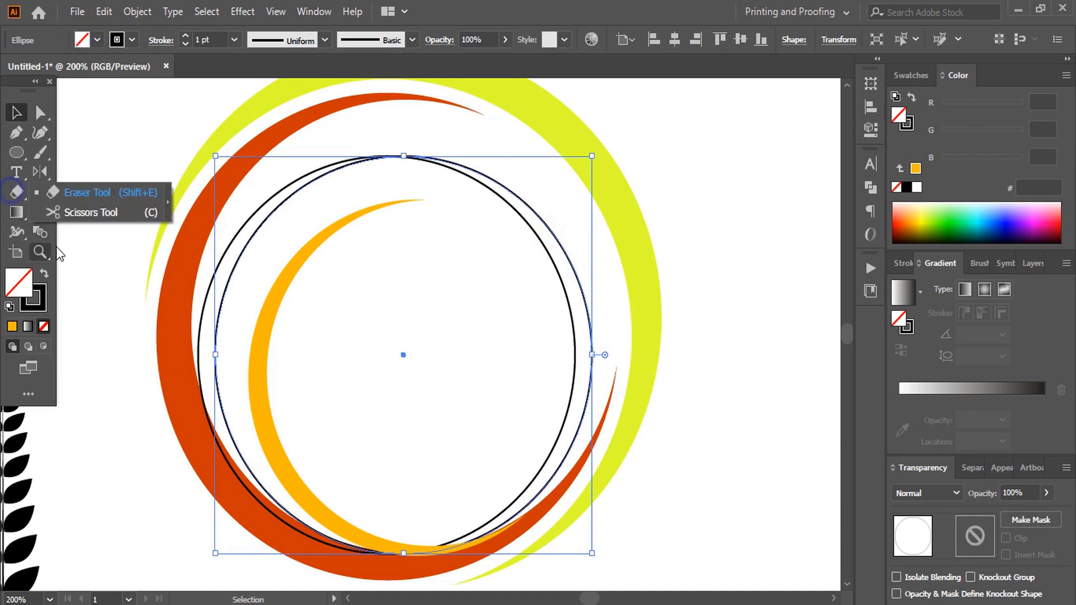
pyautogui.click(89, 212)
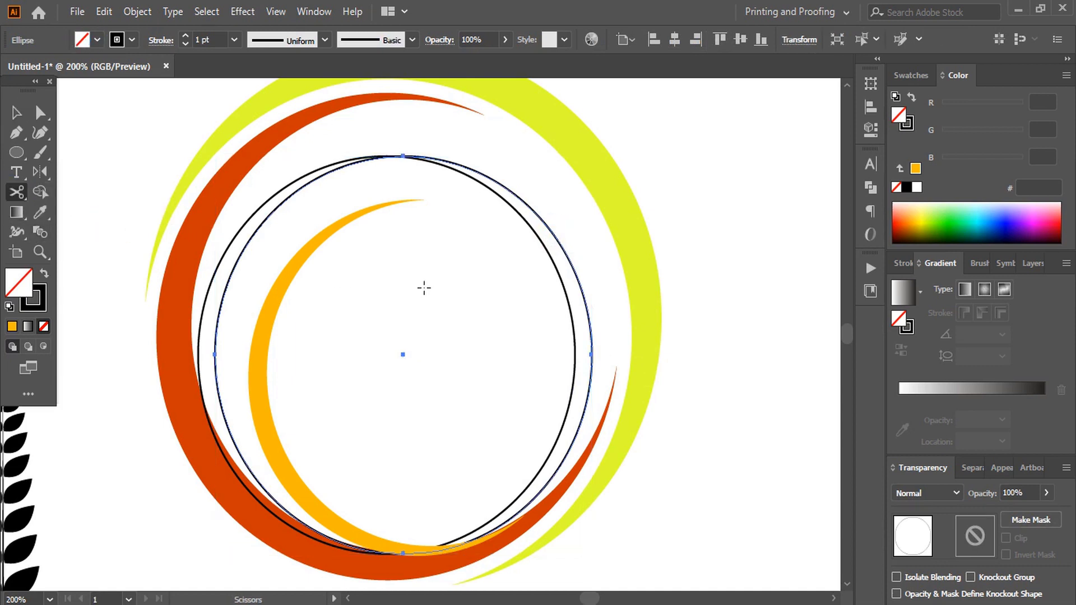
pyautogui.click(255, 233)
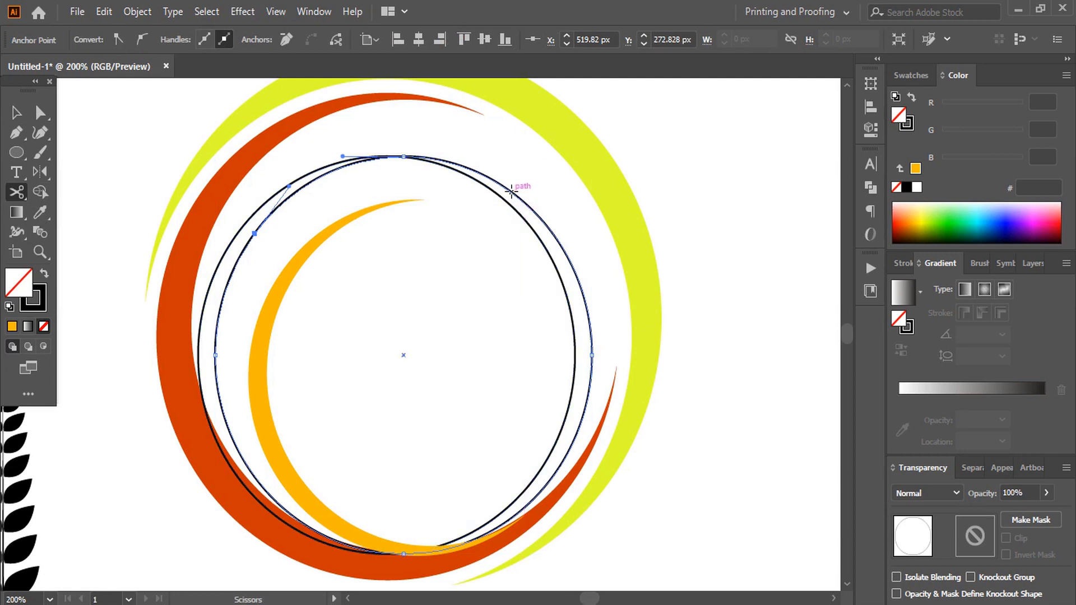
pyautogui.click(497, 182)
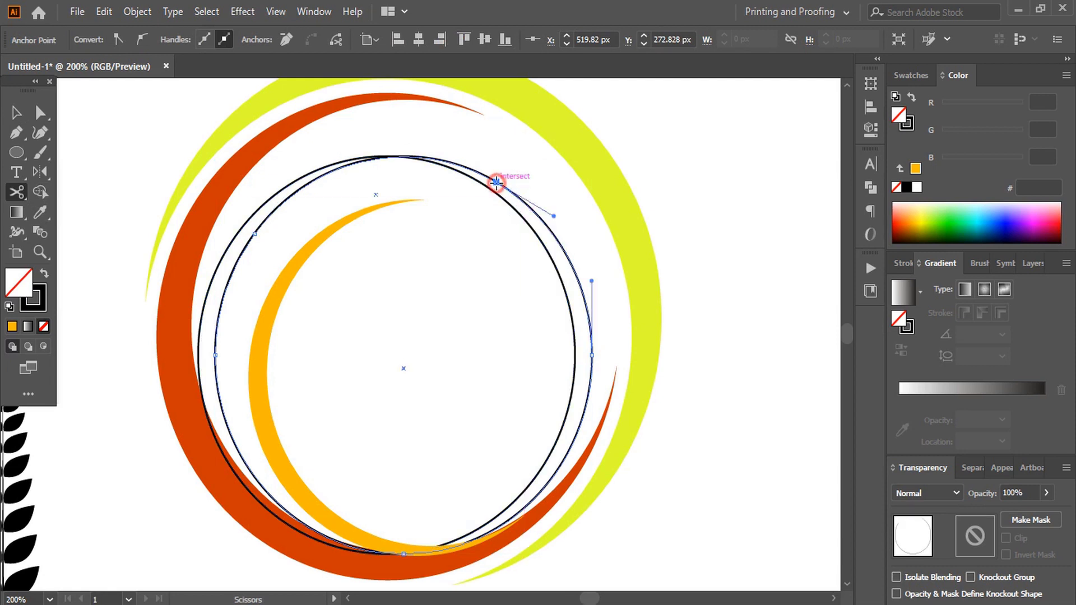
# Step: Create an Art Brush from the black wheat stem with its direction pointing up towards the tip
pyautogui.hotkey('ctrl', '1')
pyautogui.press('v')
pyautogui.hotkey('ctrl', 'shift', 'a')
pyautogui.click(221, 400)
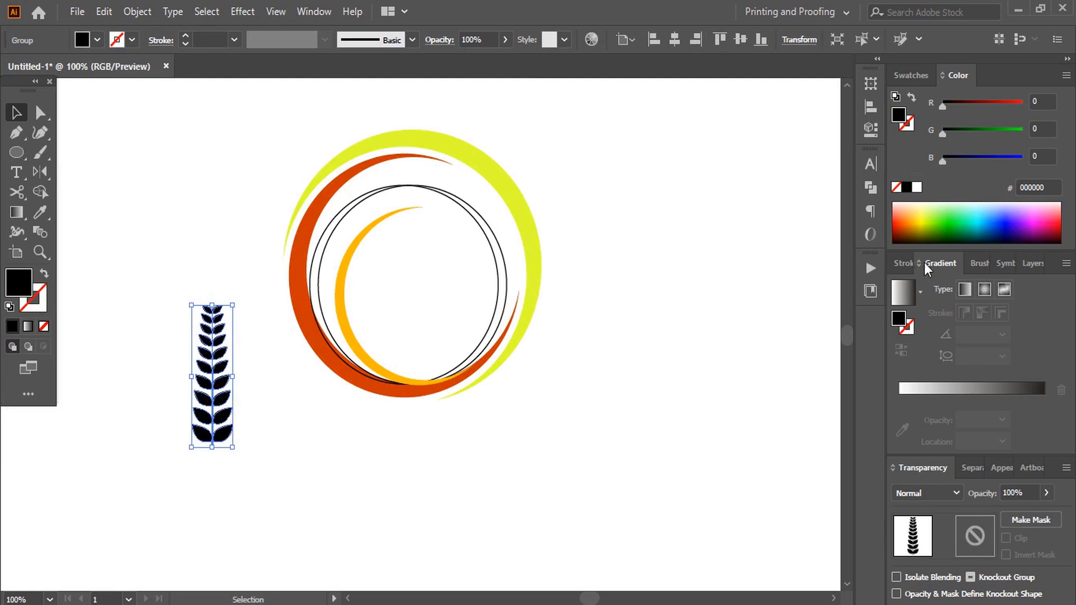
pyautogui.click(982, 261)
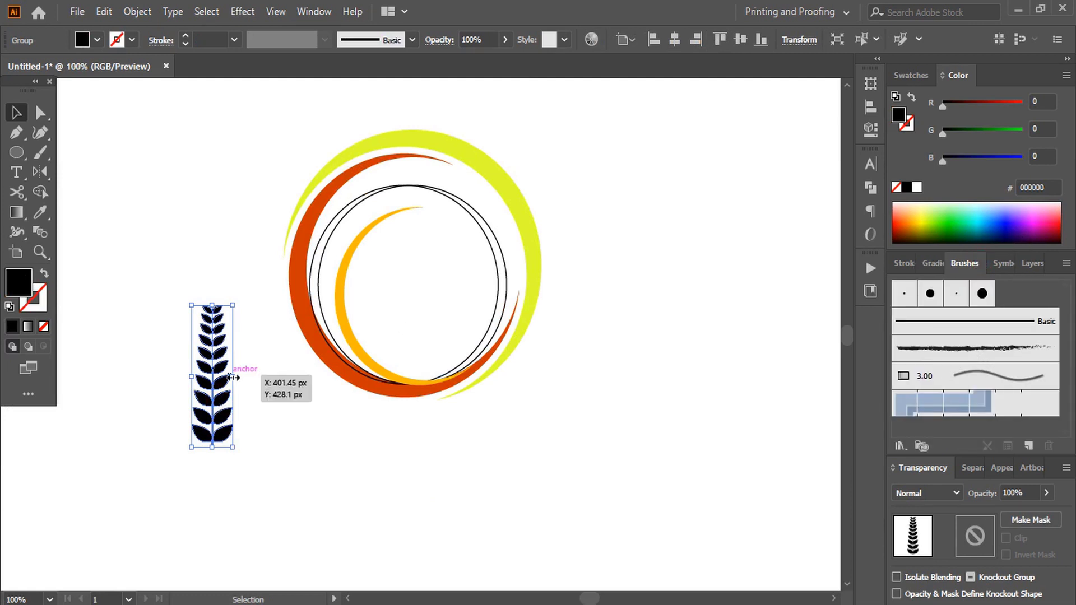
pyautogui.moveTo(225, 384)
pyautogui.mouseDown()
pyautogui.moveTo(915, 305)
pyautogui.moveTo(983, 365)
pyautogui.mouseUp()
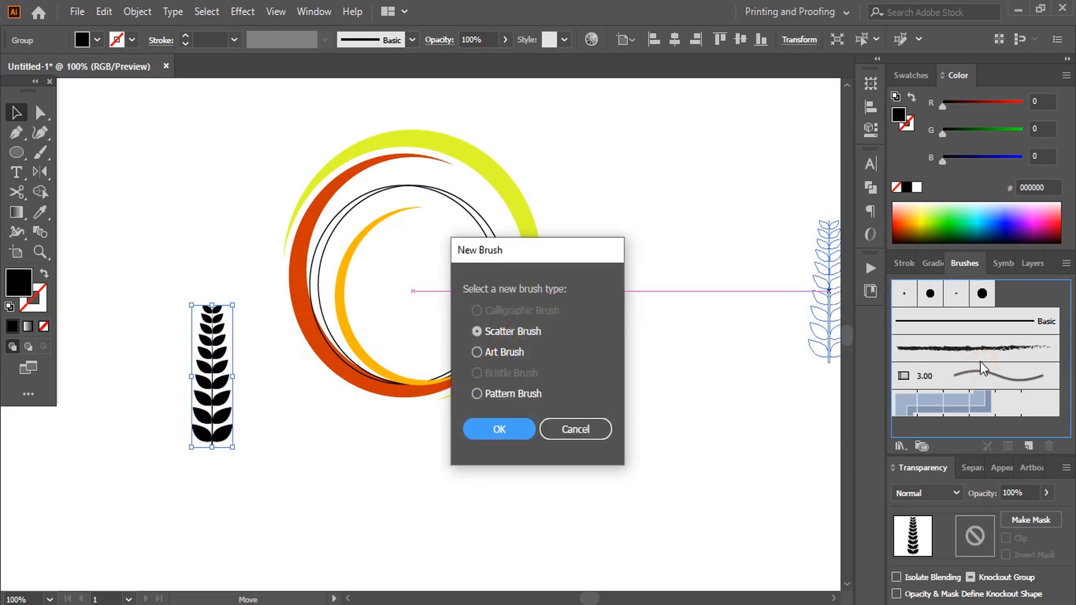
pyautogui.click(477, 353)
pyautogui.click(503, 435)
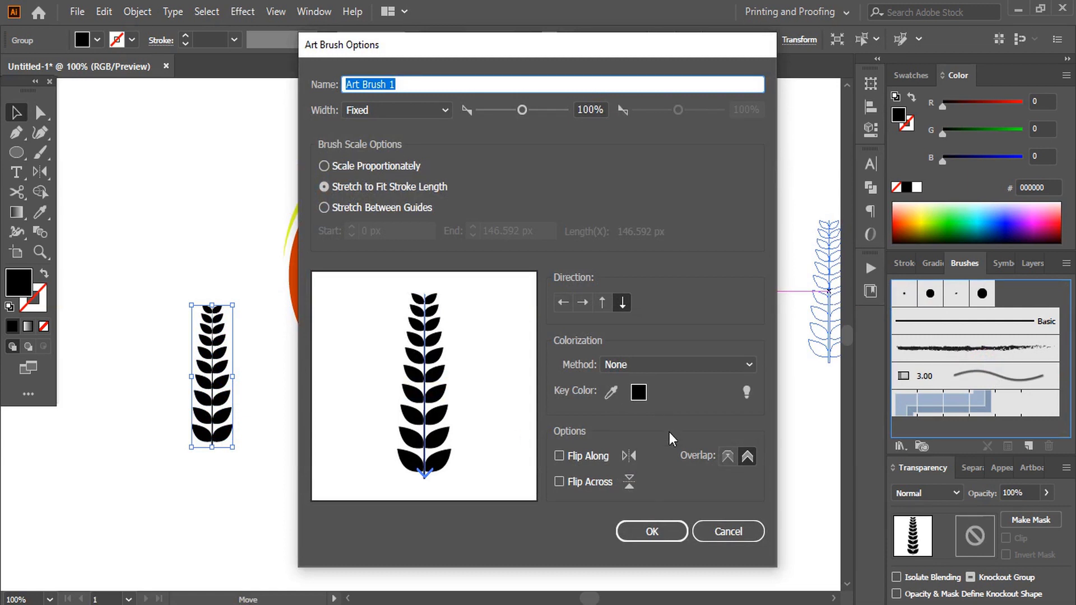
pyautogui.click(604, 302)
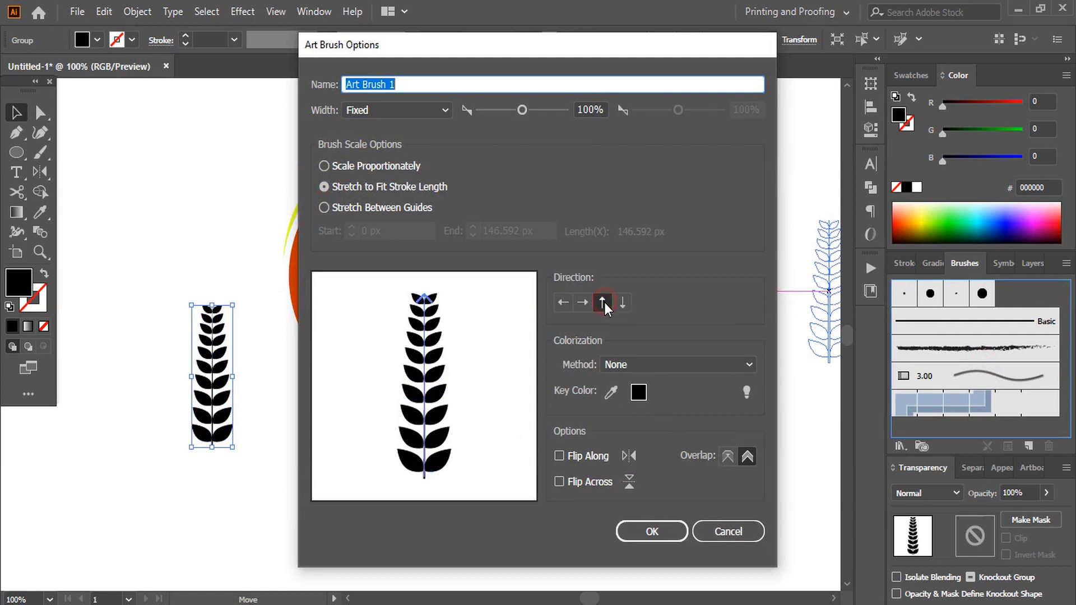
pyautogui.click(652, 531)
pyautogui.click(664, 528)
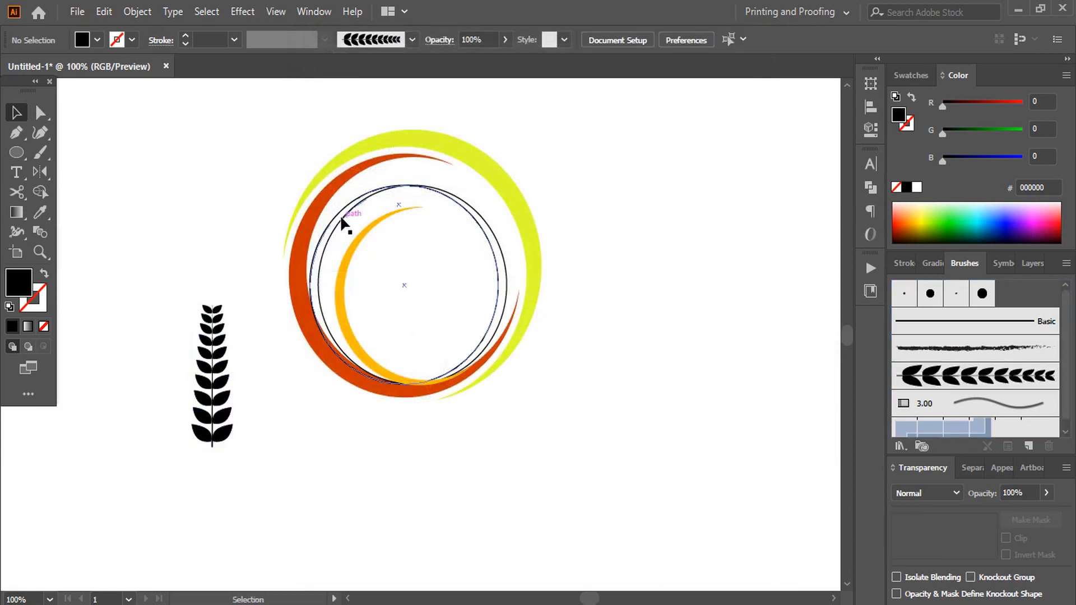
# Step: Apply the wheat stem art brush to the separated top arc
pyautogui.click(337, 217)
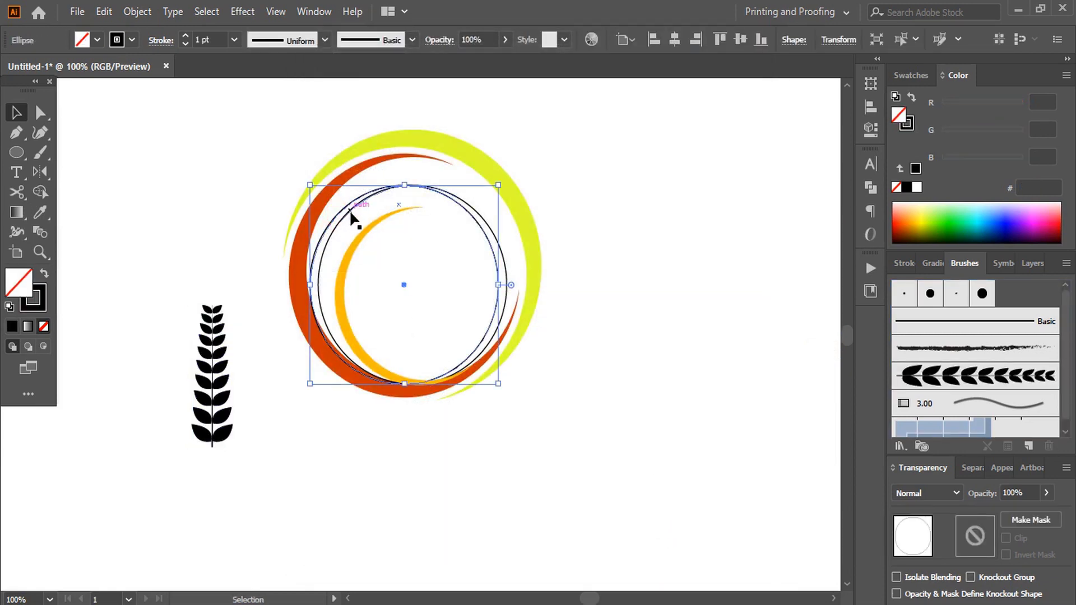
pyautogui.click(350, 212)
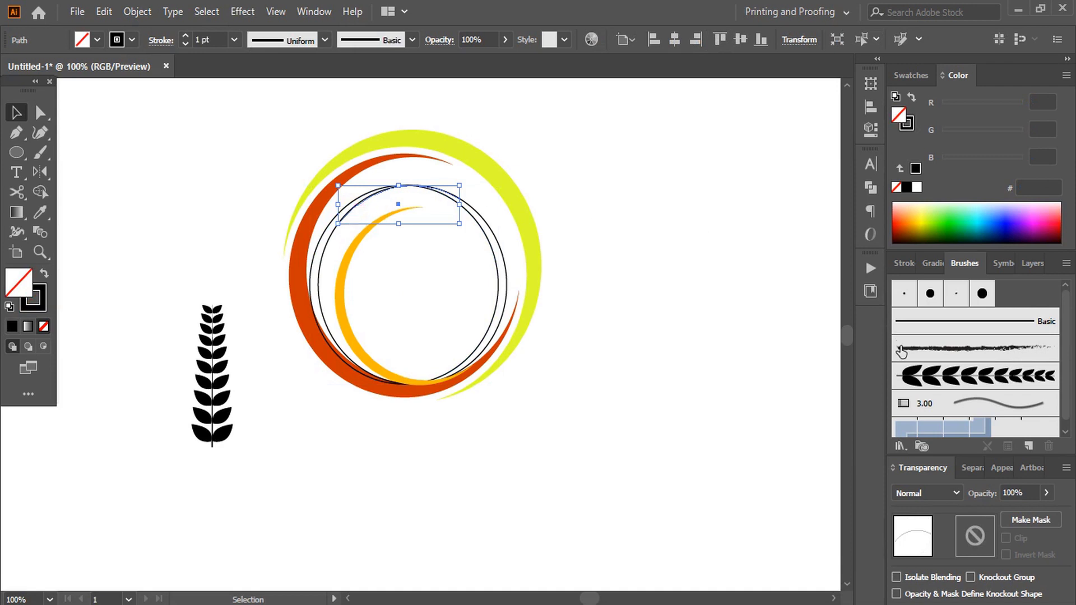
pyautogui.click(948, 376)
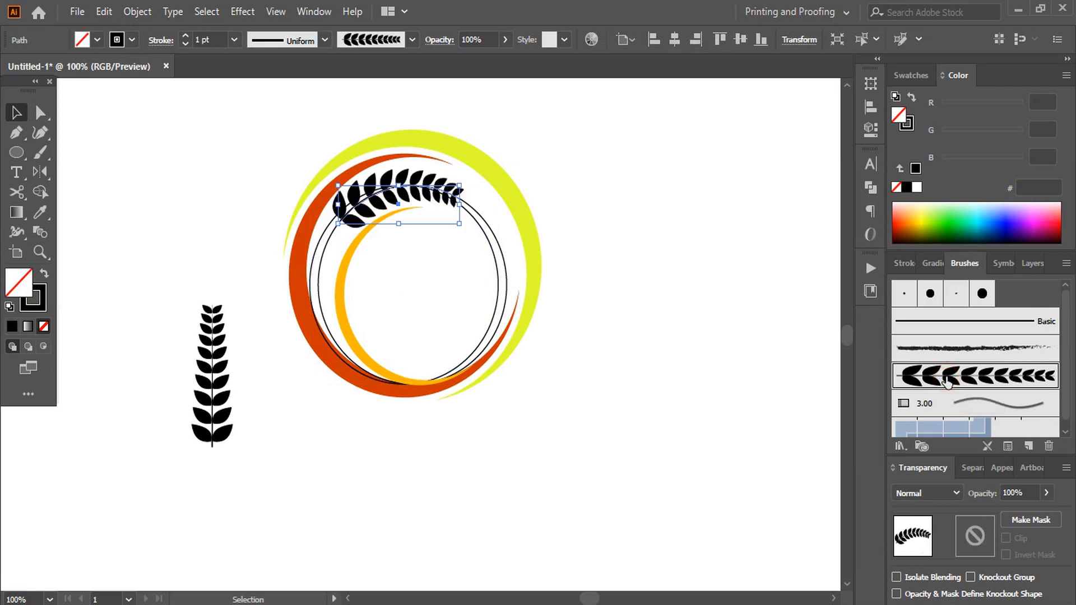
# Step: Fill the left crescent between the two large outlines with orange FF6F1D using the Shape Builder tool
pyautogui.hotkey('ctrl', '+')
pyautogui.hotkey('ctrl', 'shift', 'a')
pyautogui.click(235, 246)
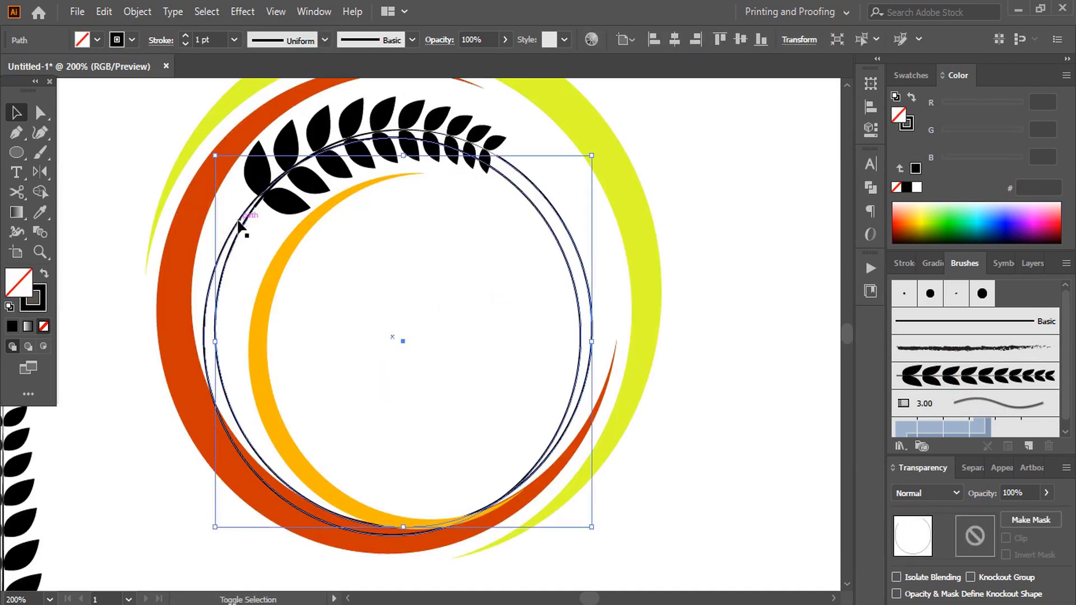
pyautogui.keyDown('shift'); pyautogui.click(237, 222); pyautogui.keyUp('shift')
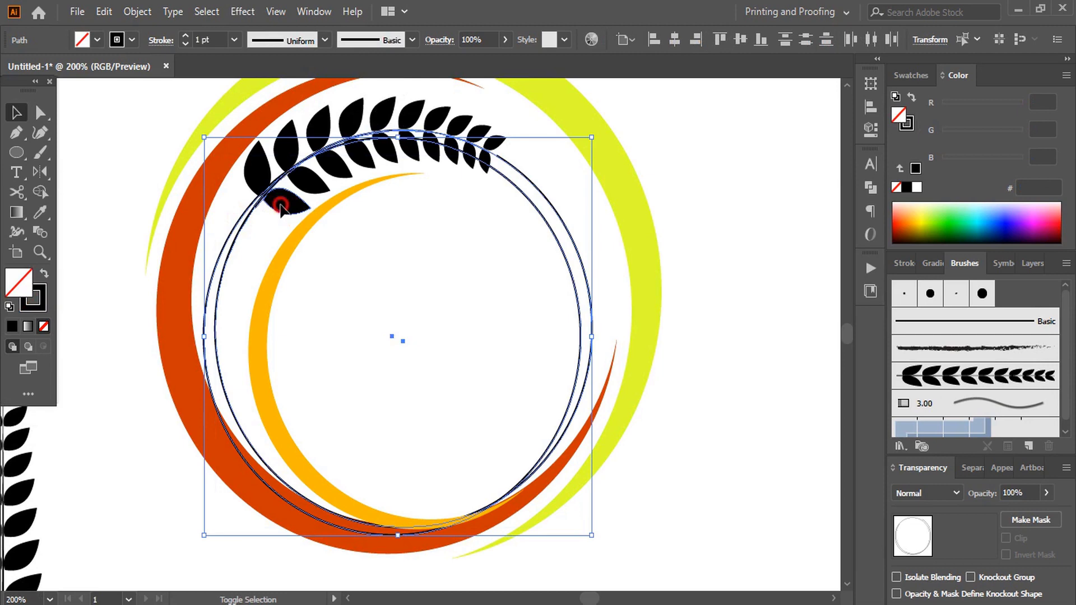
pyautogui.keyDown('shift'); pyautogui.click(280, 207); pyautogui.keyUp('shift')
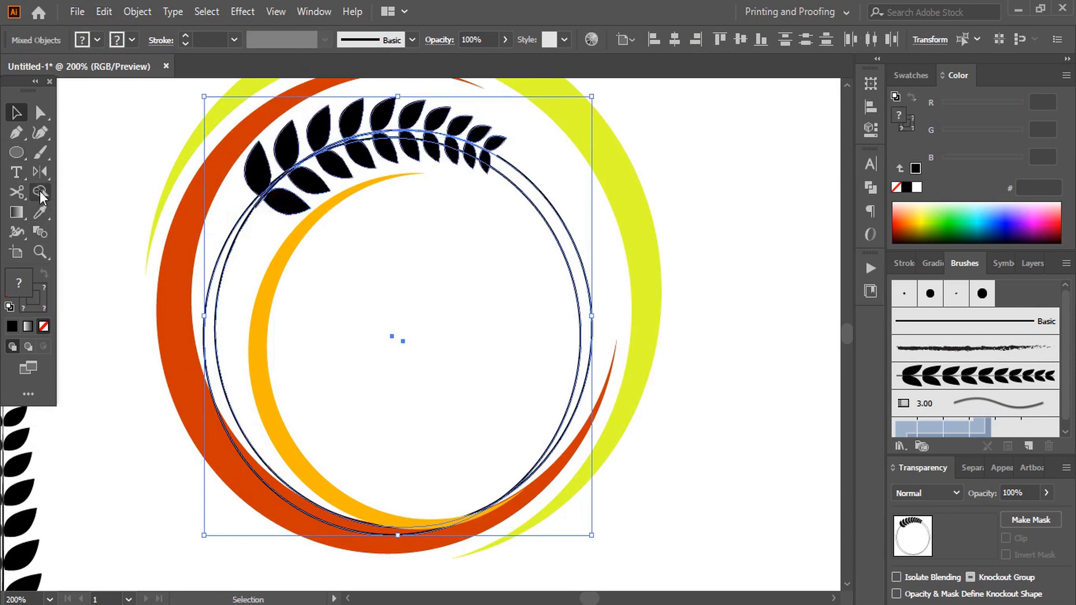
pyautogui.click(40, 194)
pyautogui.click(903, 217)
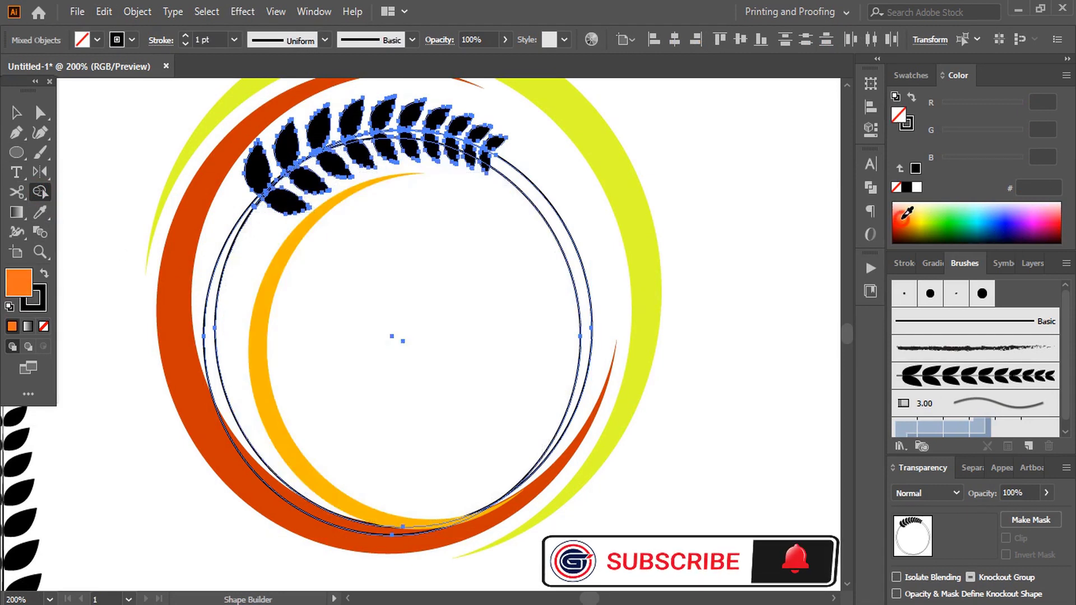
pyautogui.click(214, 296)
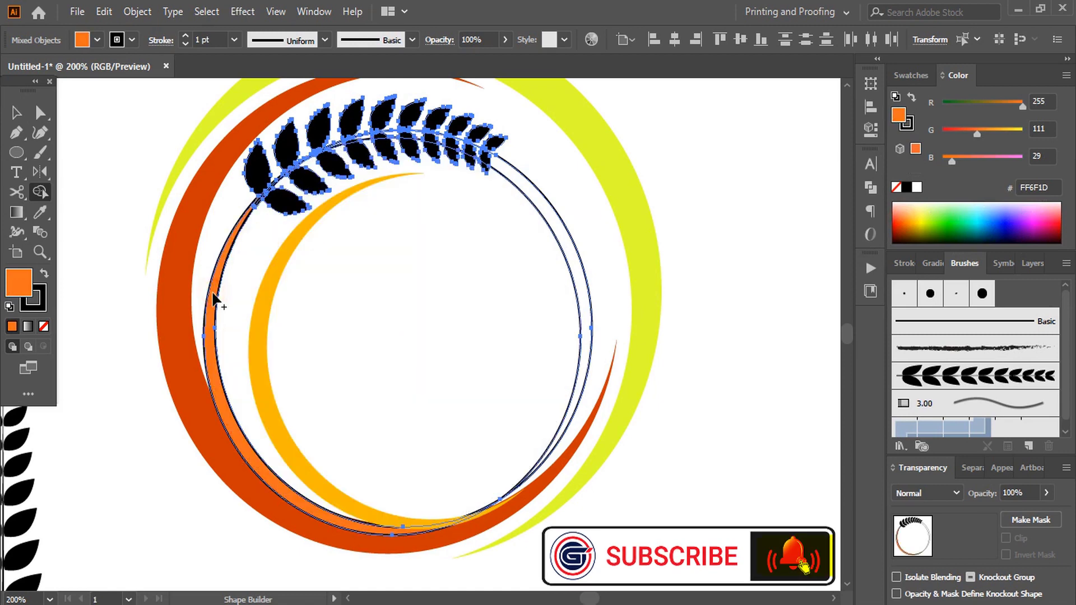
# Step: Delete the leftover right-hand arc and inner ellipse outline, keeping the orange crescent below the wheat stem
pyautogui.click(16, 112)
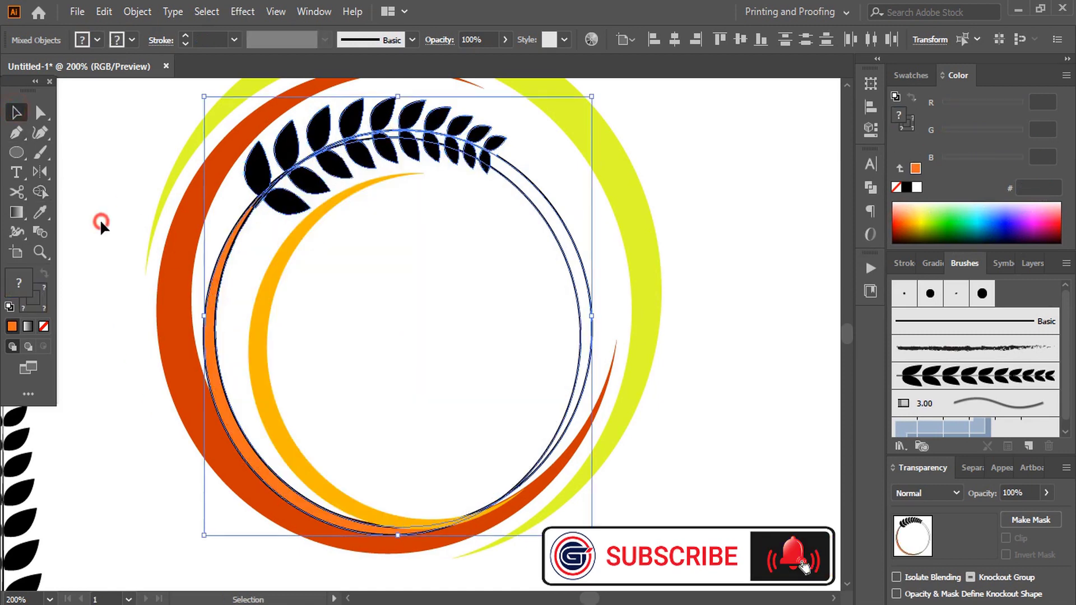
pyautogui.click(100, 219)
pyautogui.click(554, 208)
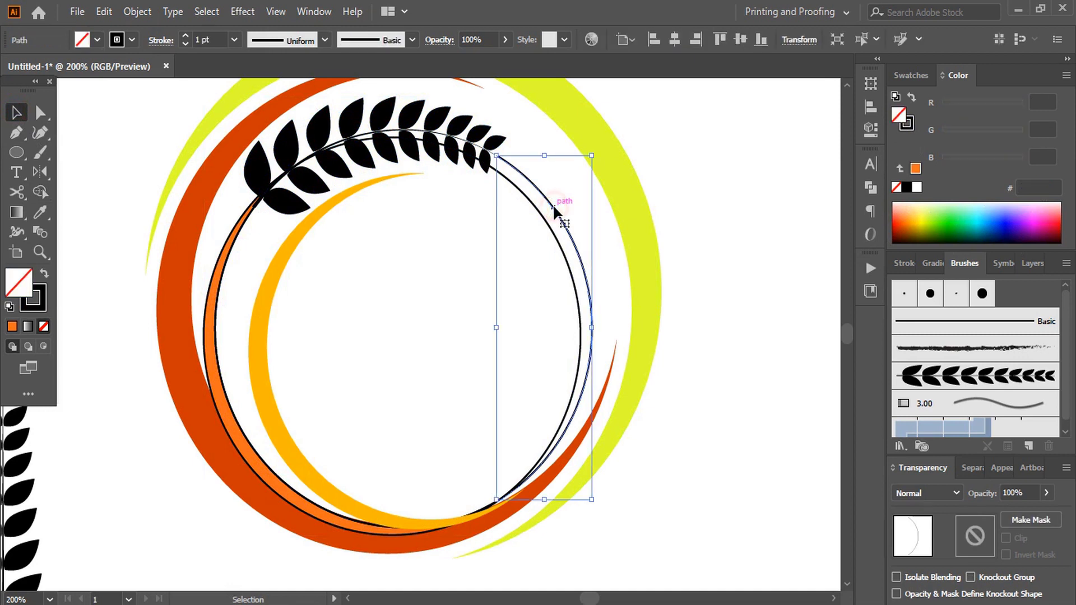
pyautogui.press('Delete')
pyautogui.click(544, 222)
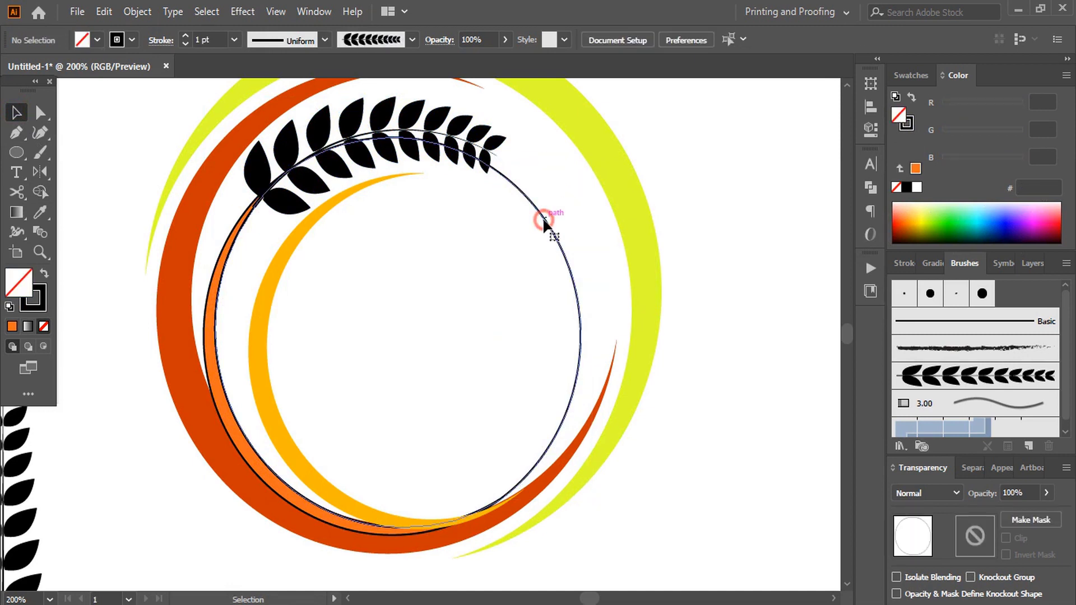
pyautogui.press('Delete')
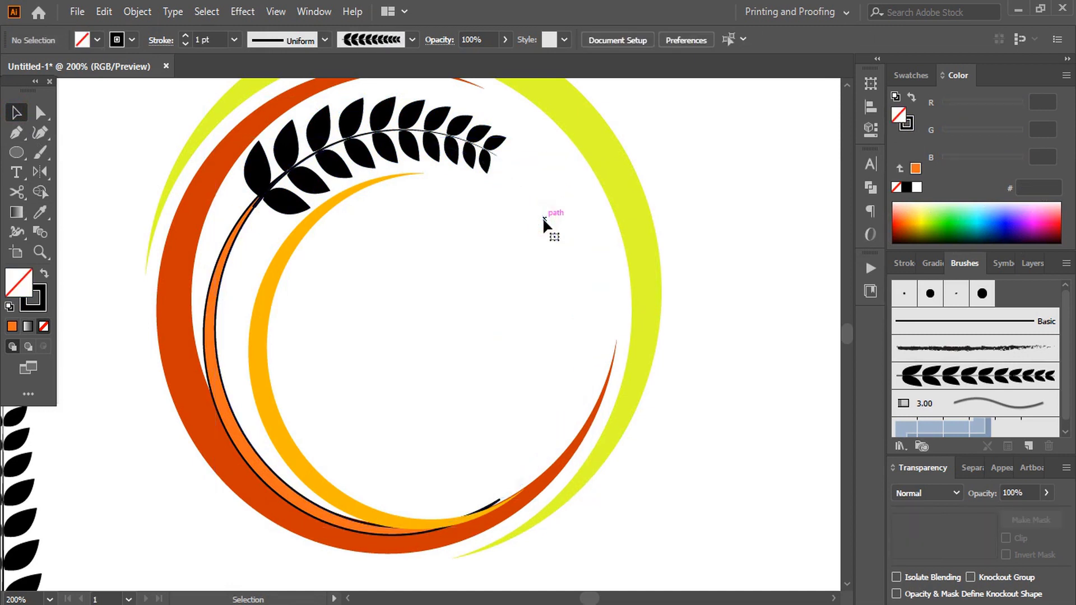
# Step: Remove the outline stroke from the orange crescent beneath the wheat stem and fill it black
pyautogui.click(216, 287)
pyautogui.click(40, 308)
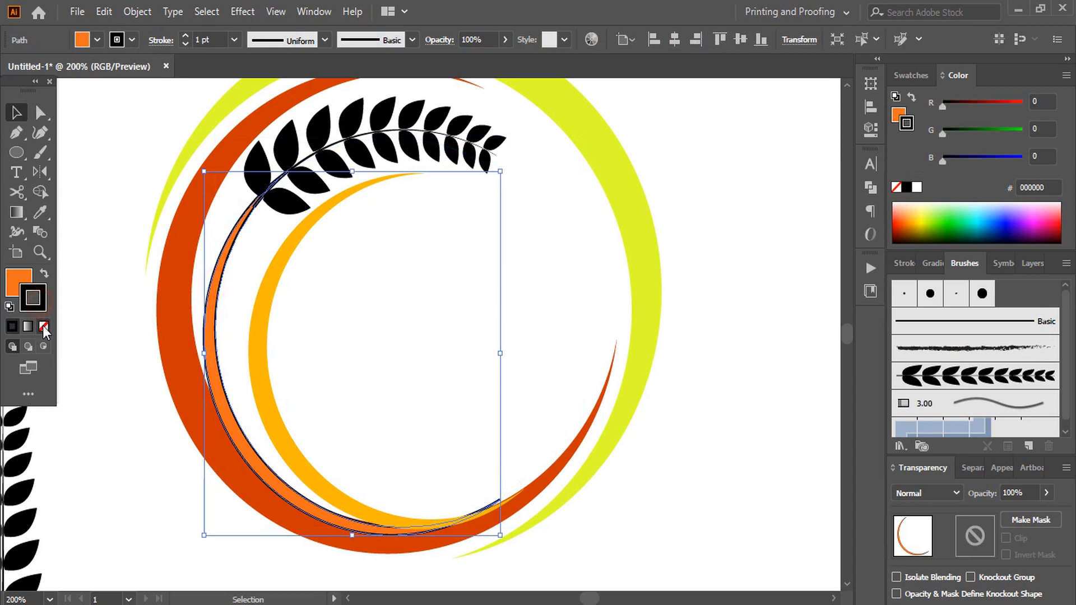
pyautogui.click(43, 326)
pyautogui.click(109, 283)
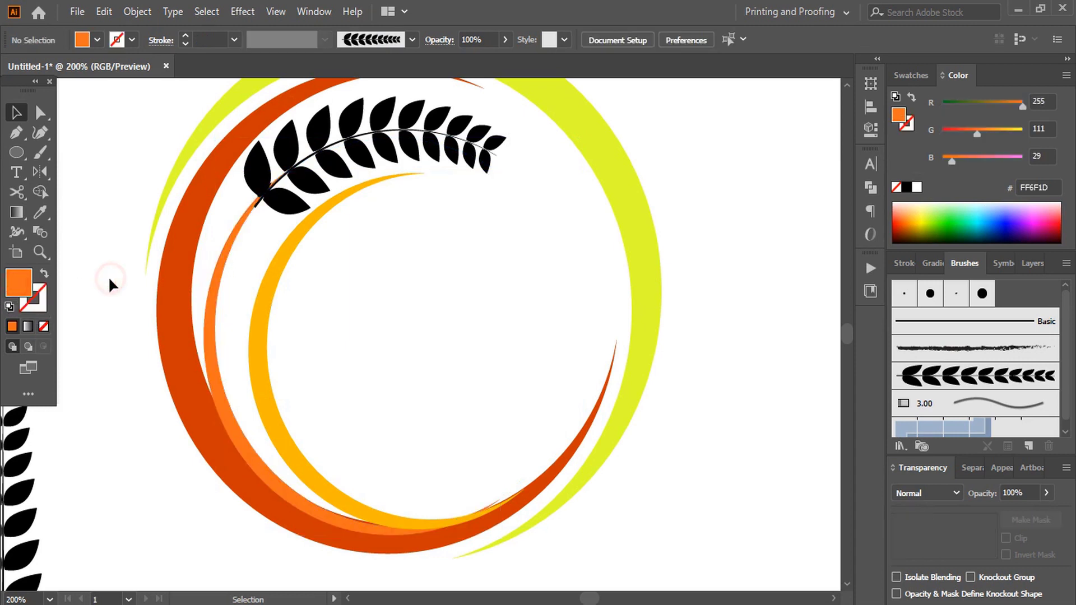
pyautogui.click(227, 247)
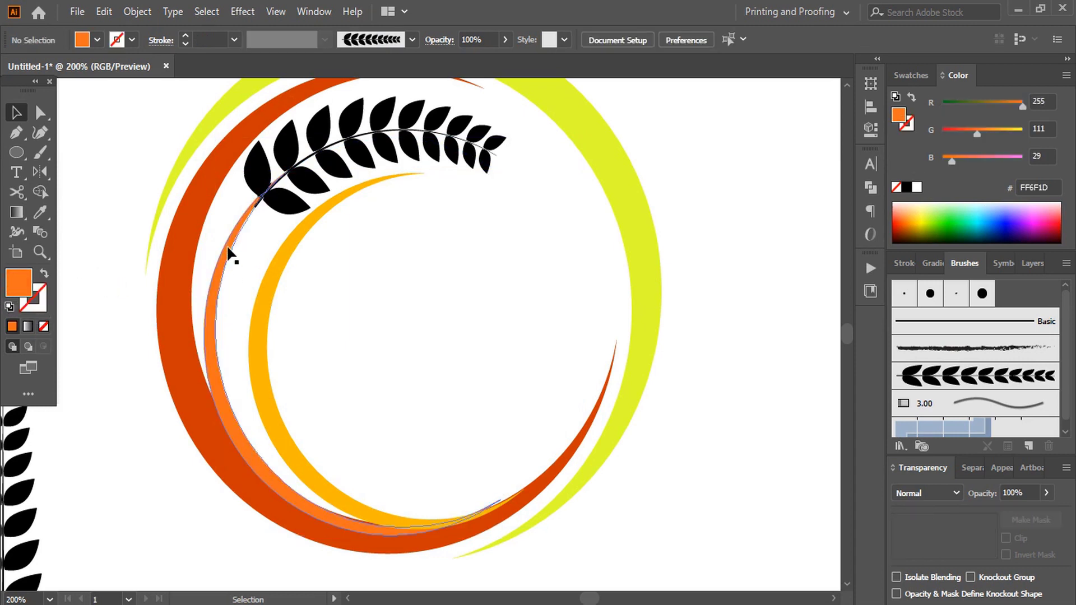
pyautogui.click(907, 187)
pyautogui.click(752, 317)
# Step: Place a smaller, rotated copy of the wheat stem and its black crescent stalk inside the yellow-orange crescent
pyautogui.hscroll(-3, 751, 317)
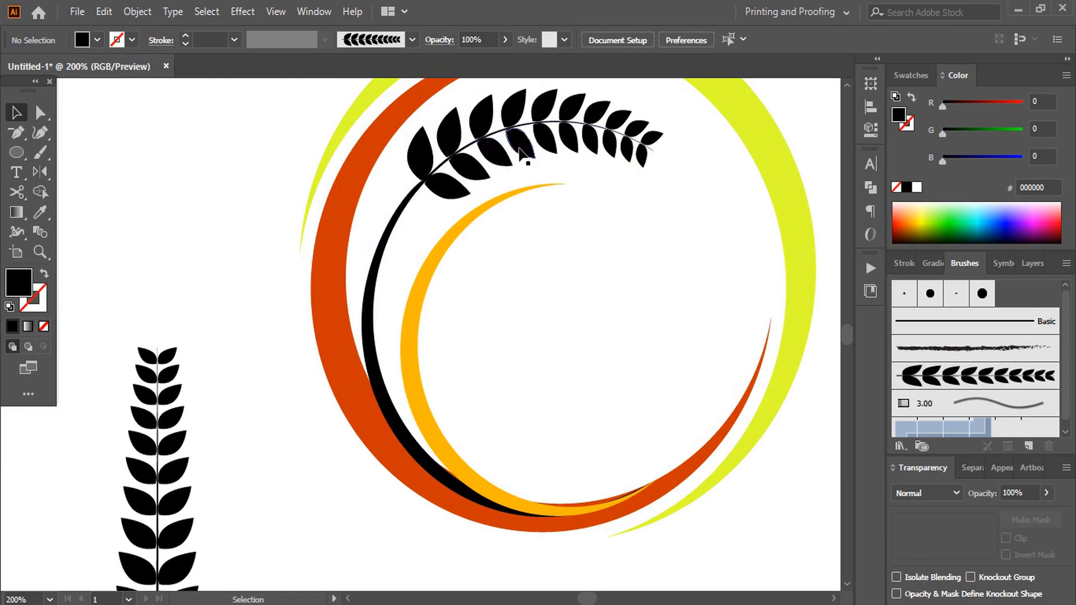
pyautogui.moveTo(520, 150); pyautogui.dragTo(560, 275)
pyautogui.moveTo(702, 221); pyautogui.dragTo(433, 235)
# Step: Remove the tip of the copied black stalk that extends inside the orange-red crescent, using the Shape Builder tool
pyautogui.moveTo(576, 558); pyautogui.dragTo(561, 502)
pyautogui.click(530, 404)
pyautogui.scroll(-1, 530, 403)
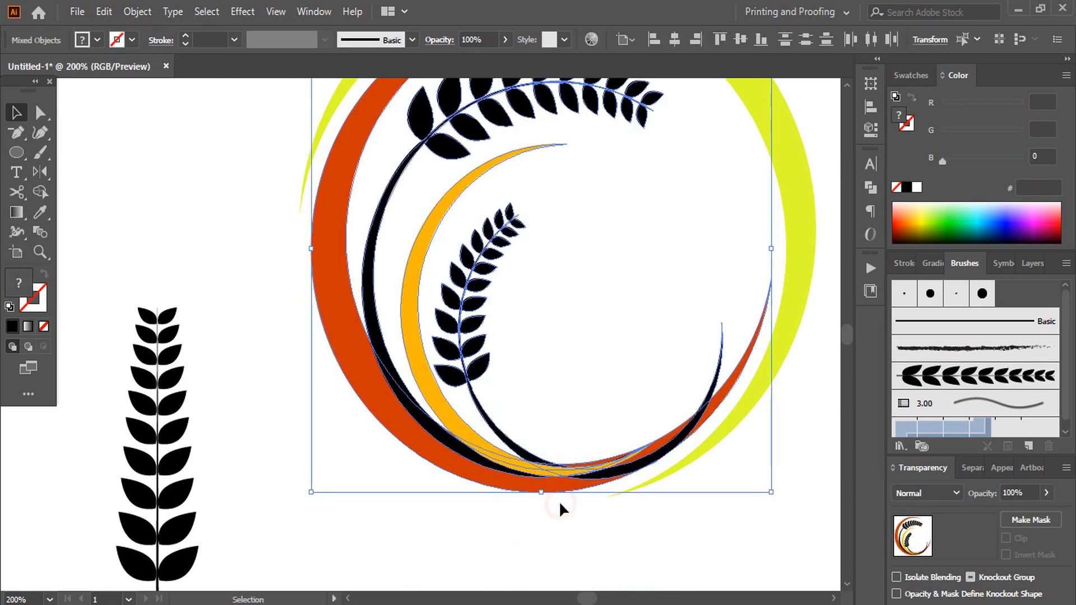
pyautogui.click(40, 192)
pyautogui.hotkey('ctrl', '=')
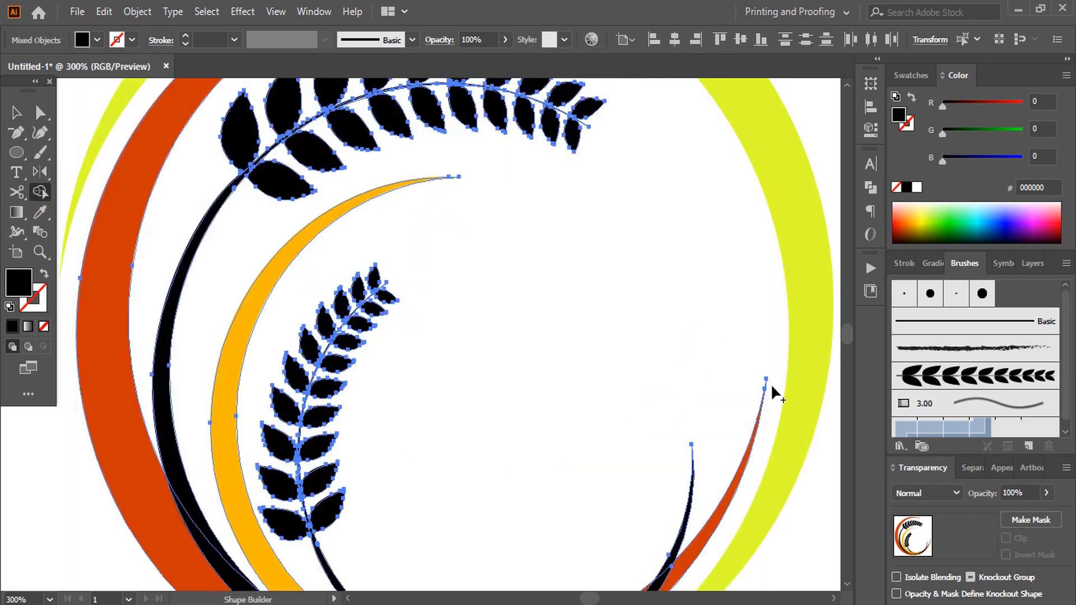
pyautogui.scroll(-4, 736, 347)
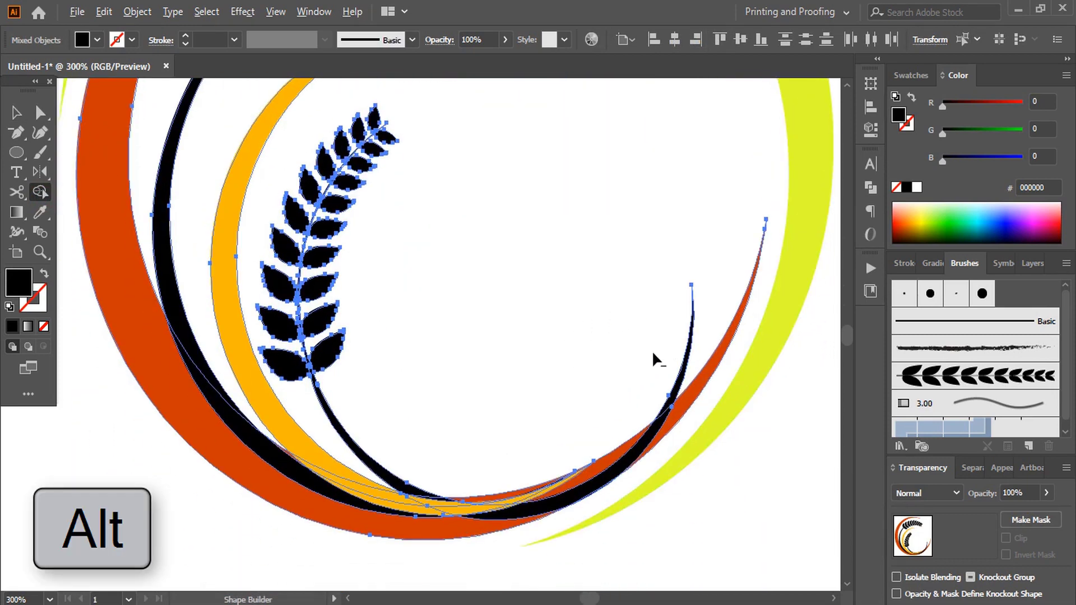
pyautogui.keyDown('alt'); pyautogui.click(691, 359); pyautogui.keyUp('alt')
pyautogui.press('v')
pyautogui.hotkey('ctrl', 'shift', 'a')
pyautogui.hotkey('ctrl', '-')
pyautogui.hotkey('ctrl', '-')
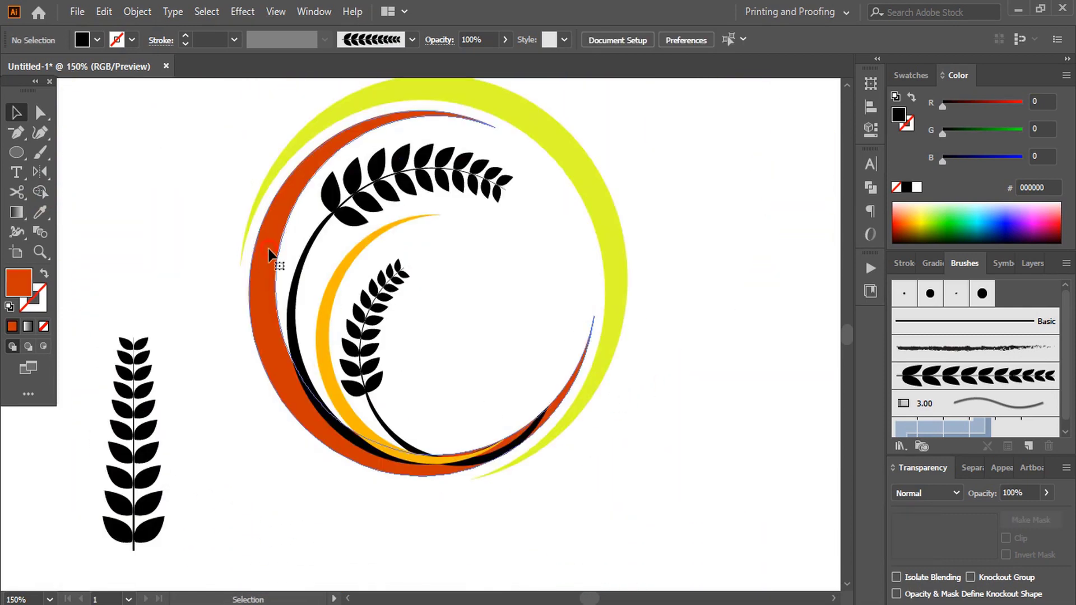
# Step: Bring the orange-red crescent to the front of the other shapes
pyautogui.click(269, 255)
pyautogui.rightClick(270, 246)
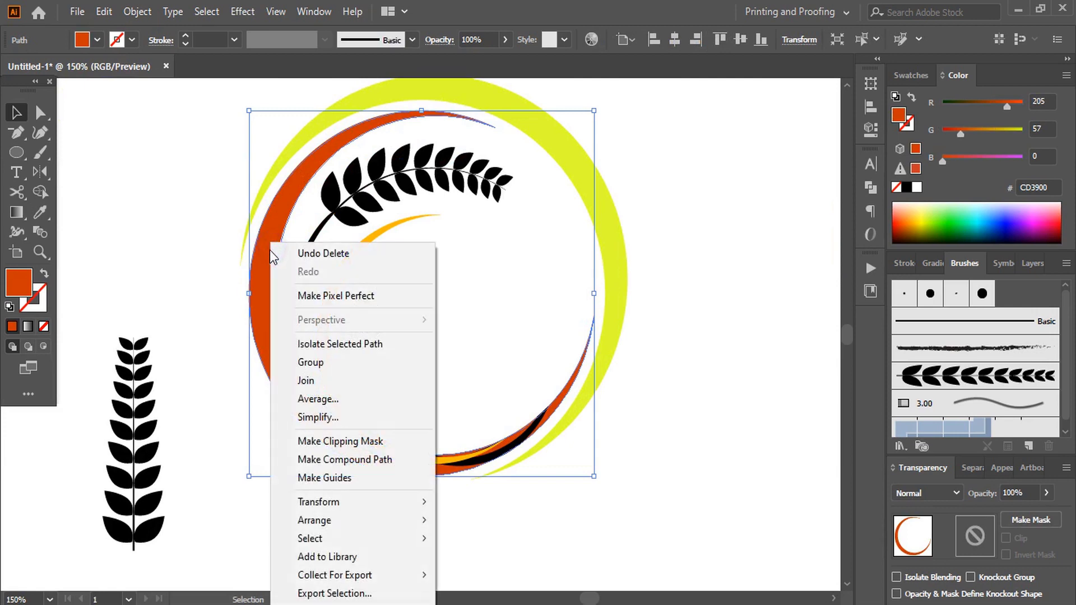
pyautogui.moveTo(344, 520)
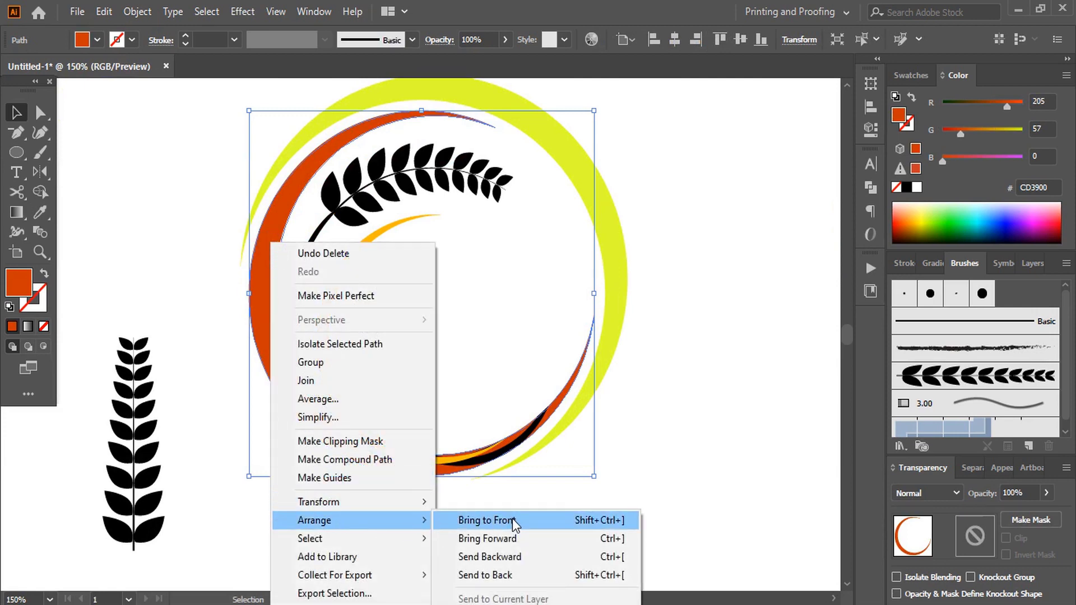
pyautogui.click(513, 519)
pyautogui.click(689, 444)
# Step: Draw a Pen curve from beside the small wheat stem's base to the orange-red crescent, with no fill and a CD3900 stroke
pyautogui.press('p')
pyautogui.hotkey('ctrl', '+')
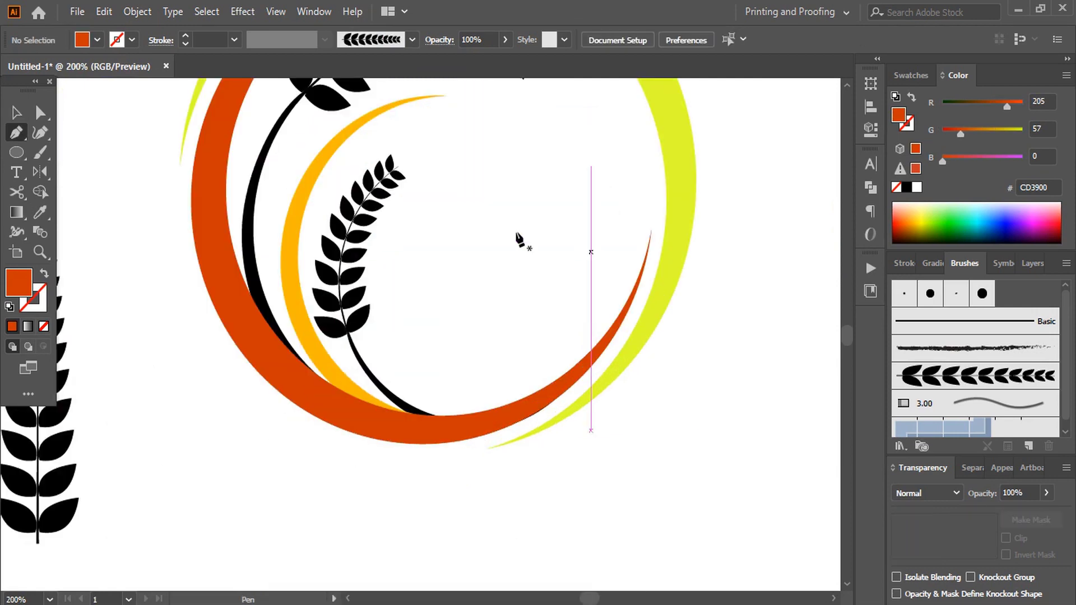
pyautogui.click(384, 289)
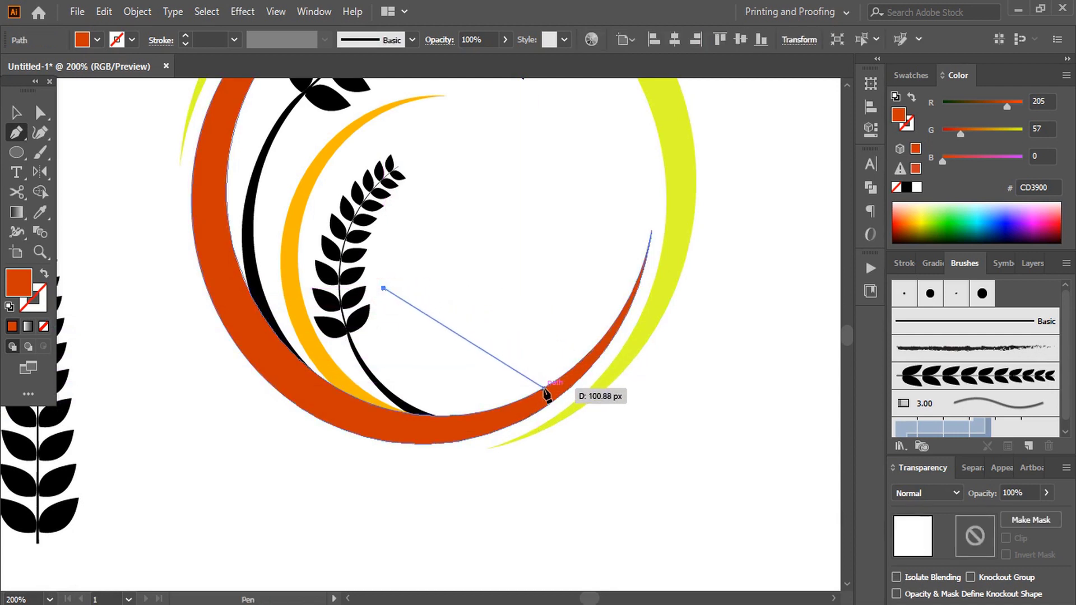
pyautogui.moveTo(543, 388); pyautogui.dragTo(603, 476)
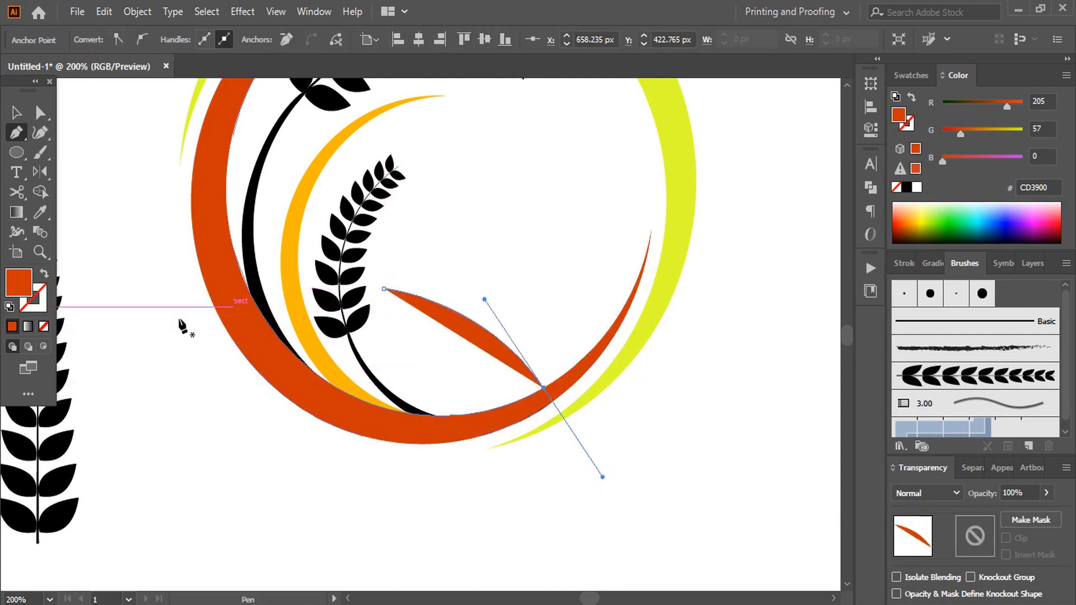
pyautogui.click(43, 327)
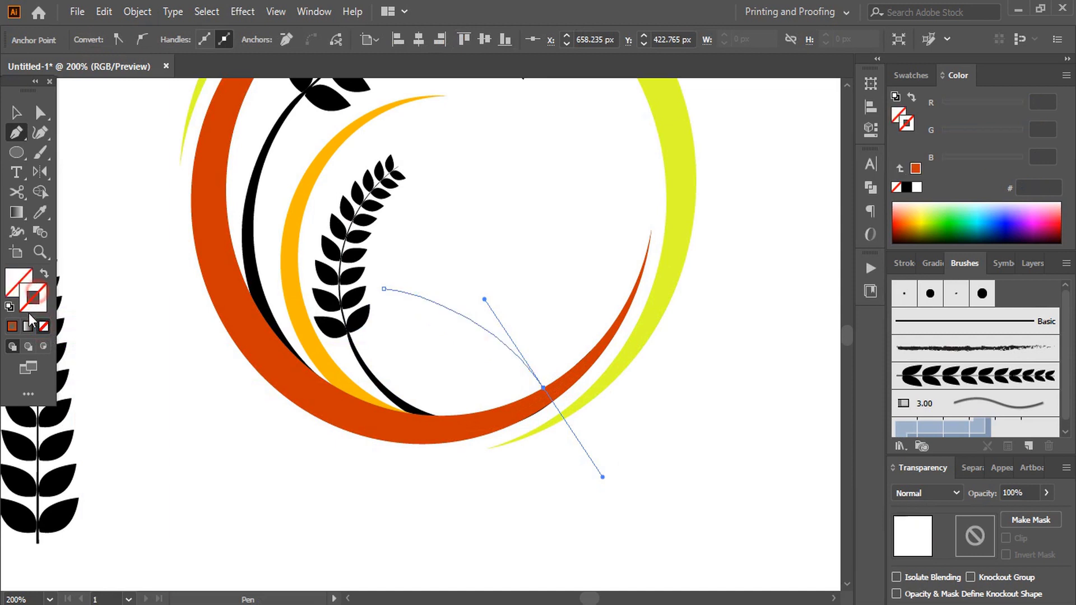
pyautogui.click(12, 327)
# Step: Draw three more Pen curves below the first, fanning out from the wheat stem's base across the orange-red crescent
pyautogui.click(381, 296)
pyautogui.moveTo(516, 429)
pyautogui.mouseDown()
pyautogui.moveTo(509, 435)
pyautogui.moveTo(558, 533)
pyautogui.mouseUp()
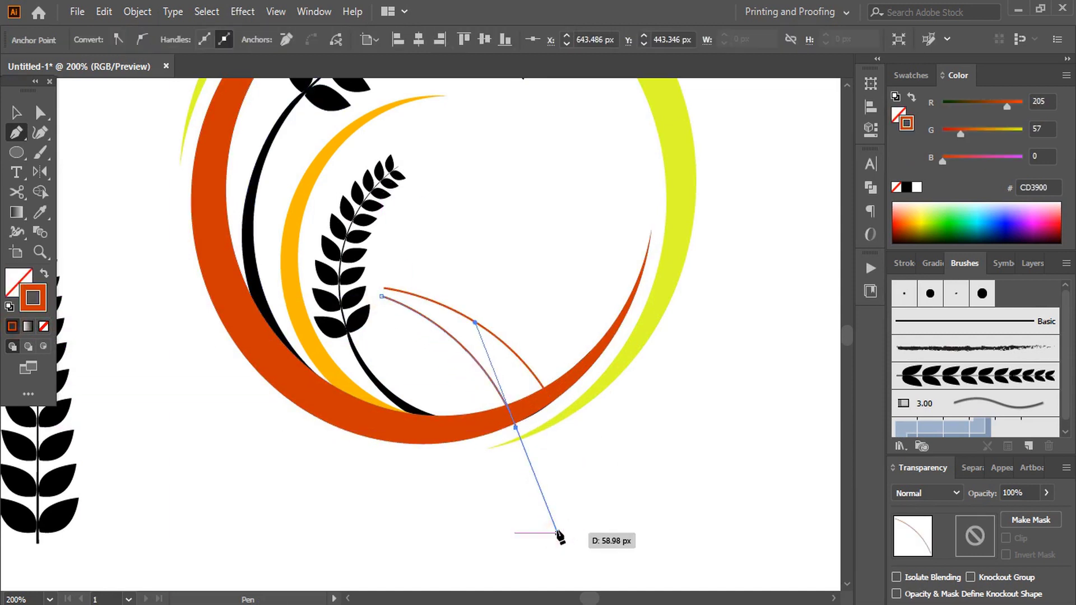
pyautogui.click(379, 308)
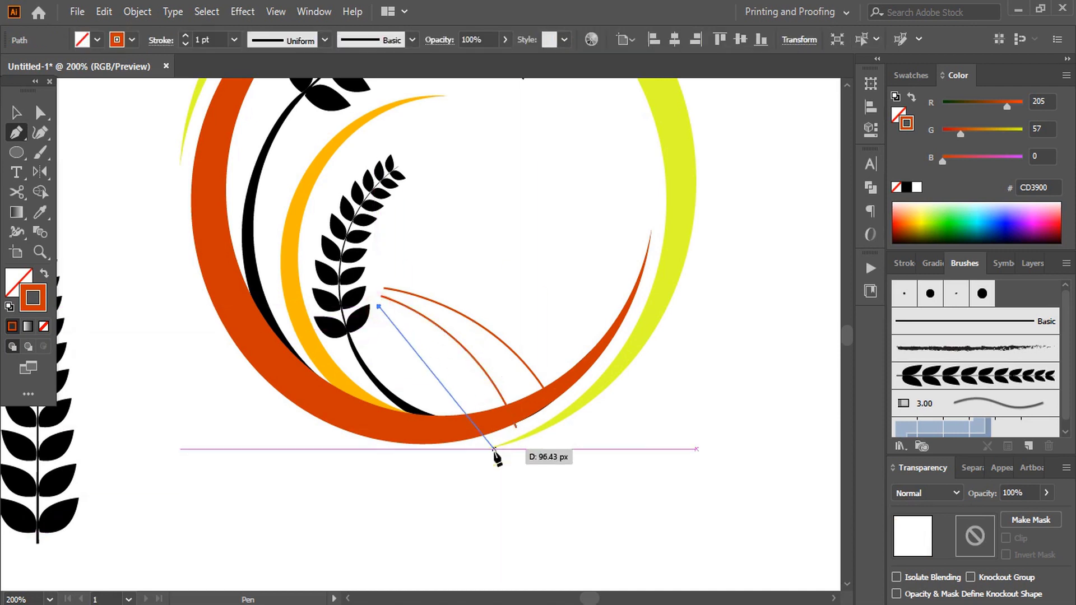
pyautogui.moveTo(473, 449); pyautogui.dragTo(486, 540)
pyautogui.hotkey('ctrl', 'z')
pyautogui.moveTo(412, 460); pyautogui.dragTo(392, 510)
pyautogui.click(673, 426)
# Step: Draw three upward-bending Pen curves from the fan's uppermost curve out past the yellow crescent
pyautogui.press('p')
pyautogui.scroll(2, 560, 336)
pyautogui.hscroll(4, 561, 336)
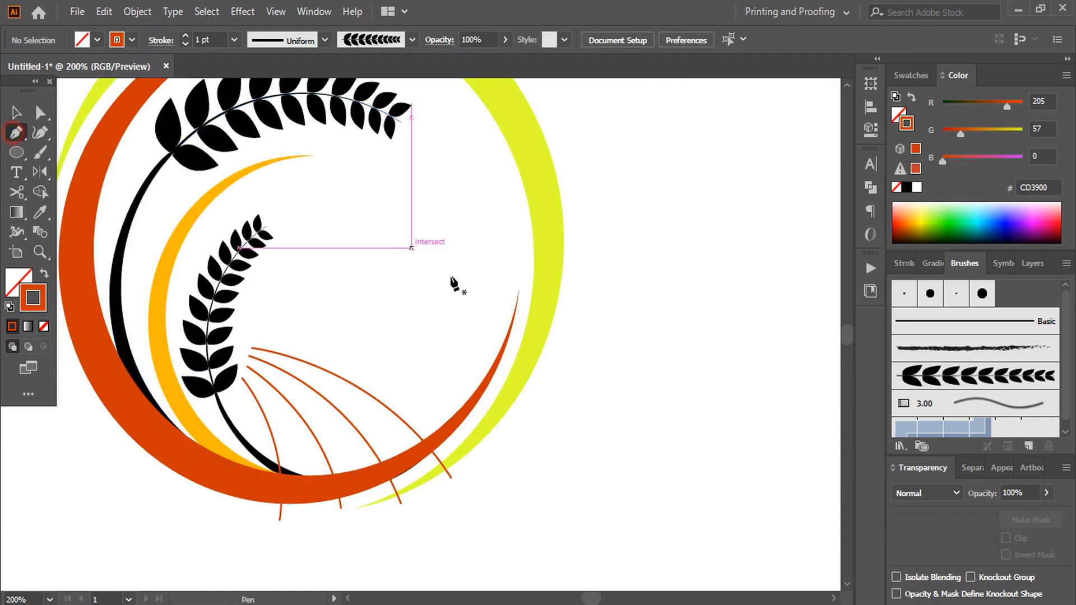
pyautogui.click(340, 387)
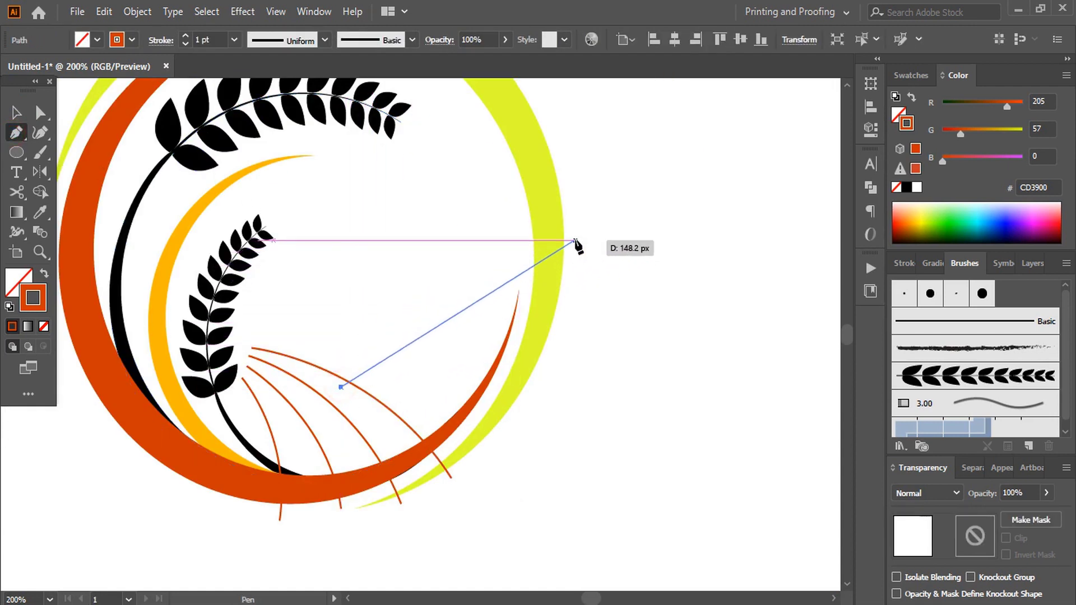
pyautogui.moveTo(581, 251)
pyautogui.mouseDown()
pyautogui.moveTo(586, 343)
pyautogui.moveTo(759, 245)
pyautogui.moveTo(588, 266)
pyautogui.moveTo(716, 278)
pyautogui.mouseUp()
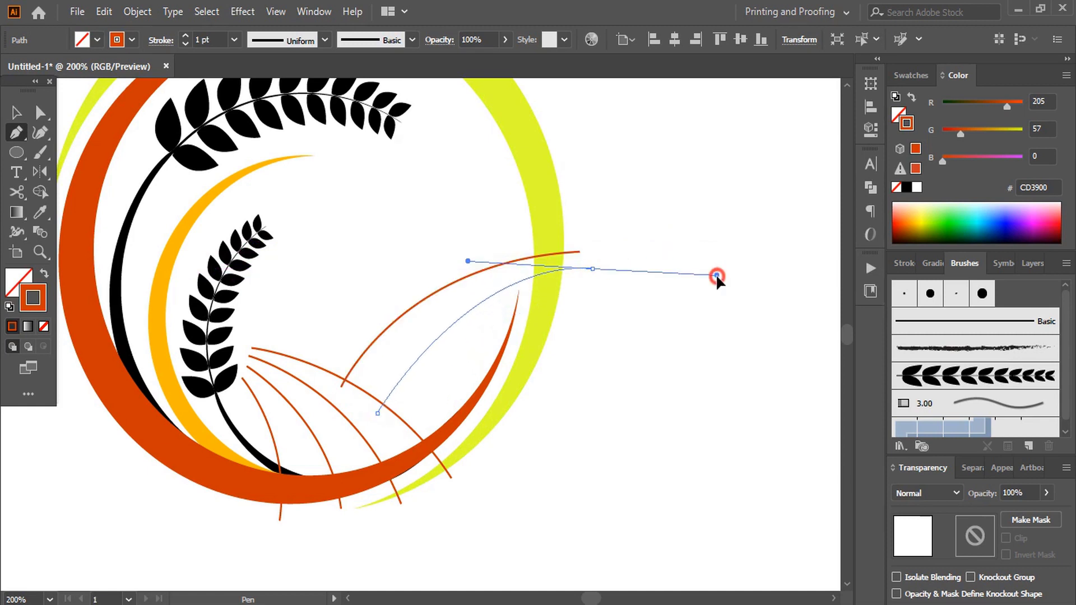
pyautogui.click(409, 437)
pyautogui.moveTo(593, 286); pyautogui.dragTo(667, 241)
pyautogui.press('v')
# Step: Draw an unfilled circle inside the ring that crosses the lower parts of the fan curves
pyautogui.scroll(1, 684, 209)
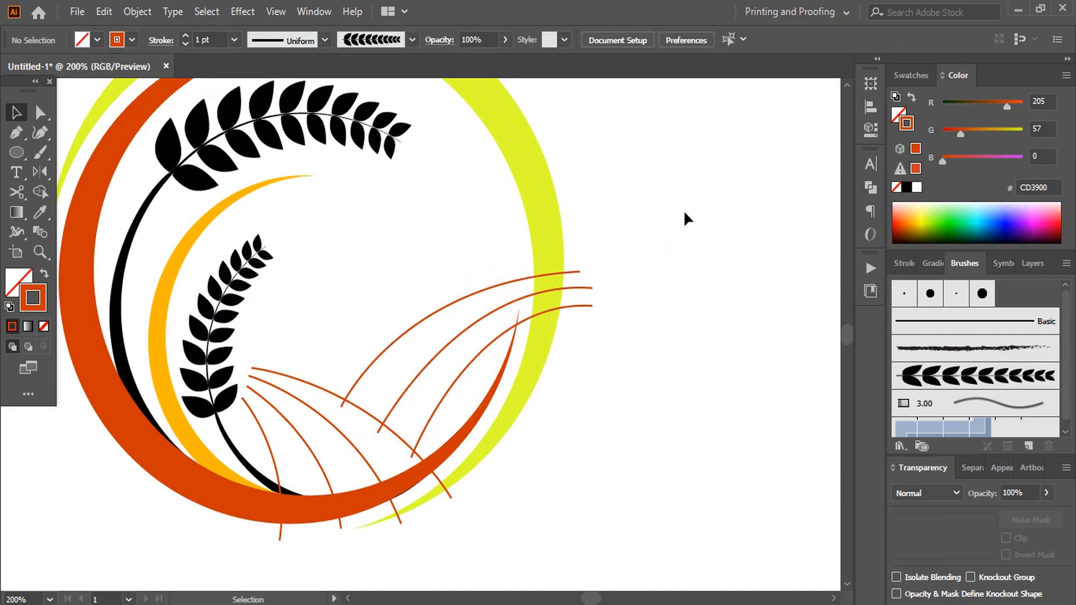
pyautogui.click(17, 152)
pyautogui.moveTo(338, 311); pyautogui.dragTo(538, 454)
# Step: Draw an open Pen path along the small wheat stalk that crosses the upper ends of the four fan curves
pyautogui.press('p')
pyautogui.click(396, 468)
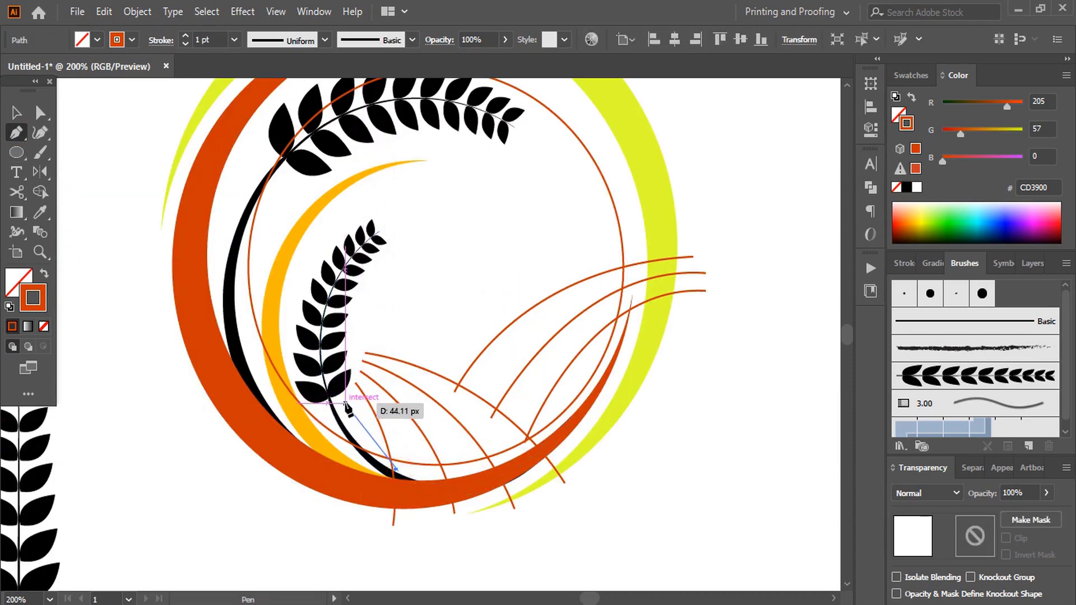
pyautogui.moveTo(346, 403); pyautogui.dragTo(335, 372)
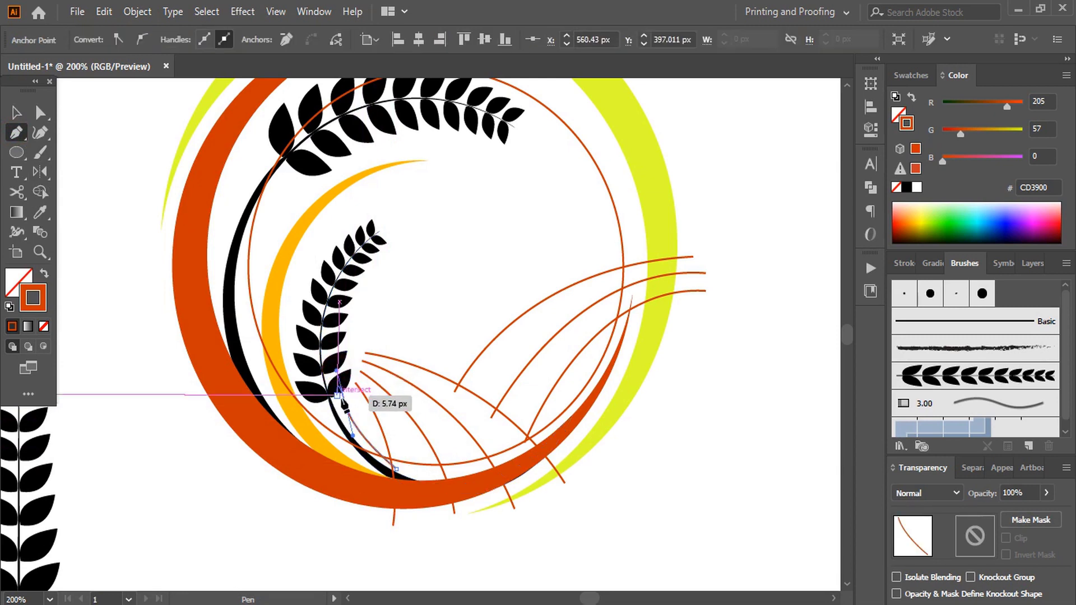
pyautogui.press('v')
# Step: Set the stroke weight of the four fan curves and the lower two opposite curves to 4 pt
pyautogui.hotkey('ctrl', '=')
pyautogui.hotkey('ctrl', '=')
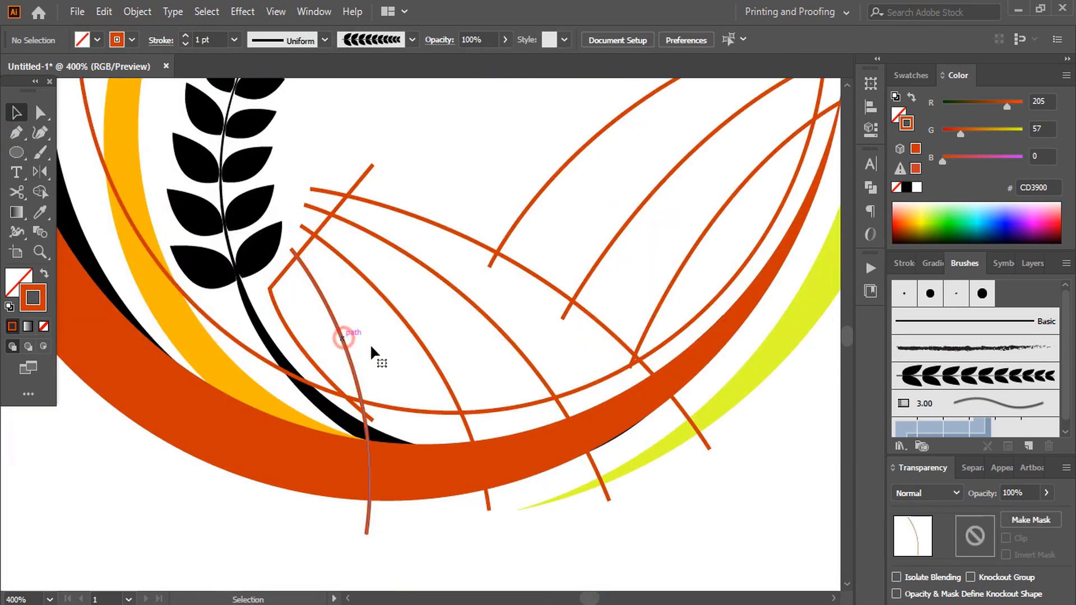
pyautogui.click(367, 346)
pyautogui.keyDown('shift'); pyautogui.click(421, 339); pyautogui.keyUp('shift')
pyautogui.keyDown('shift'); pyautogui.click(482, 309); pyautogui.keyUp('shift')
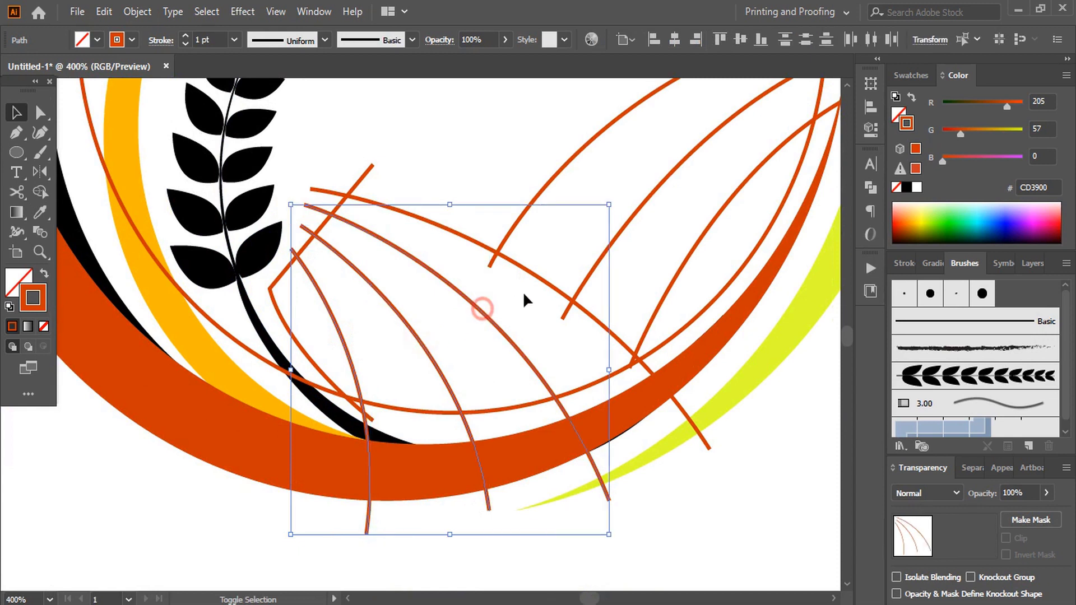
pyautogui.keyDown('shift'); pyautogui.click(535, 278); pyautogui.keyUp('shift')
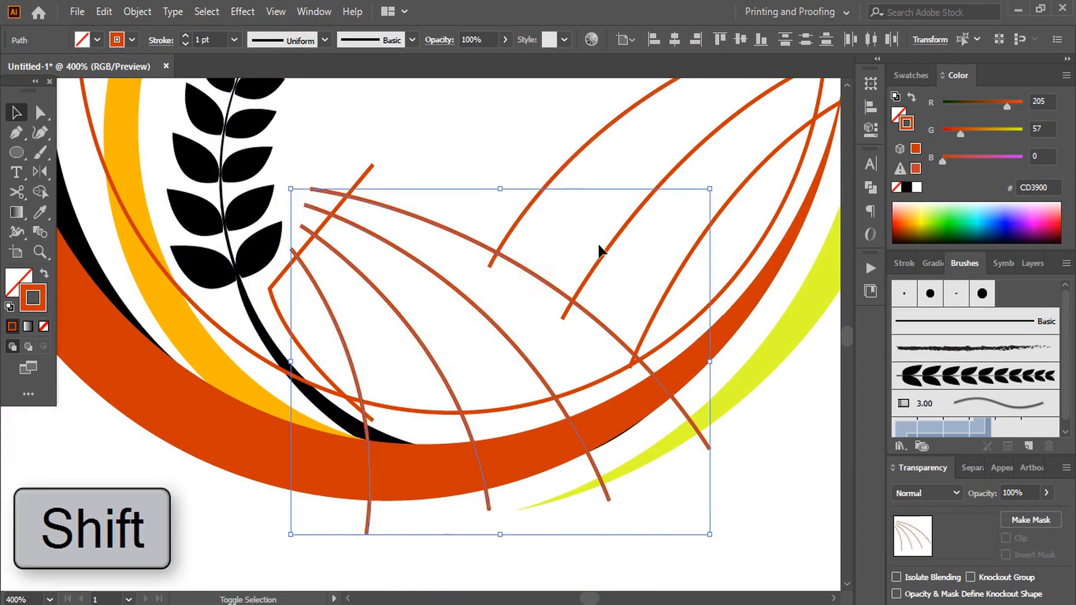
pyautogui.keyDown('shift'); pyautogui.click(604, 255); pyautogui.keyUp('shift')
pyautogui.keyDown('shift'); pyautogui.click(667, 292); pyautogui.keyUp('shift')
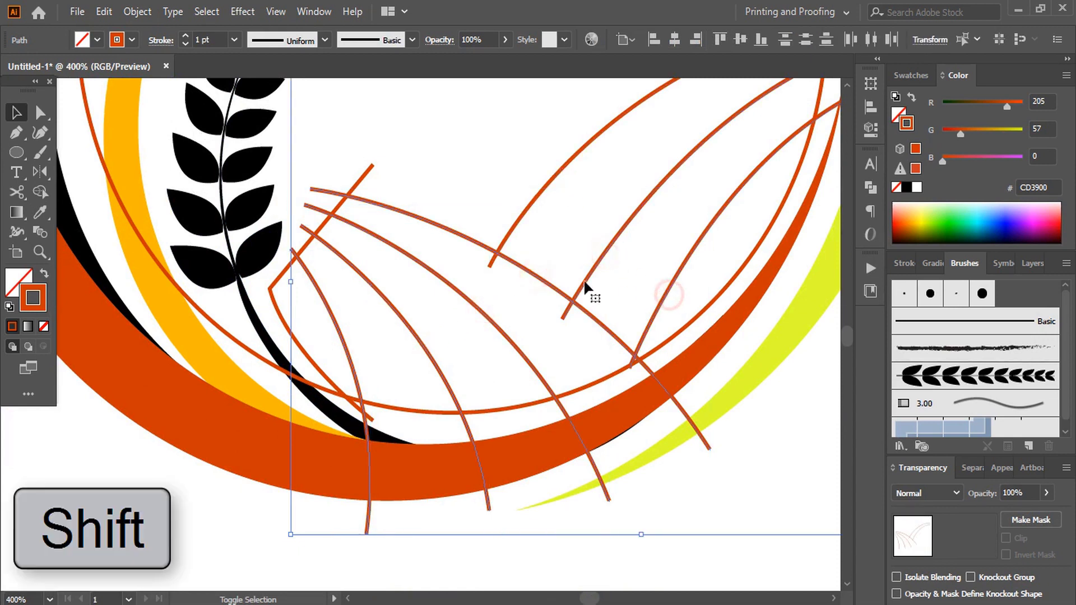
pyautogui.click(183, 35)
pyautogui.click(184, 35)
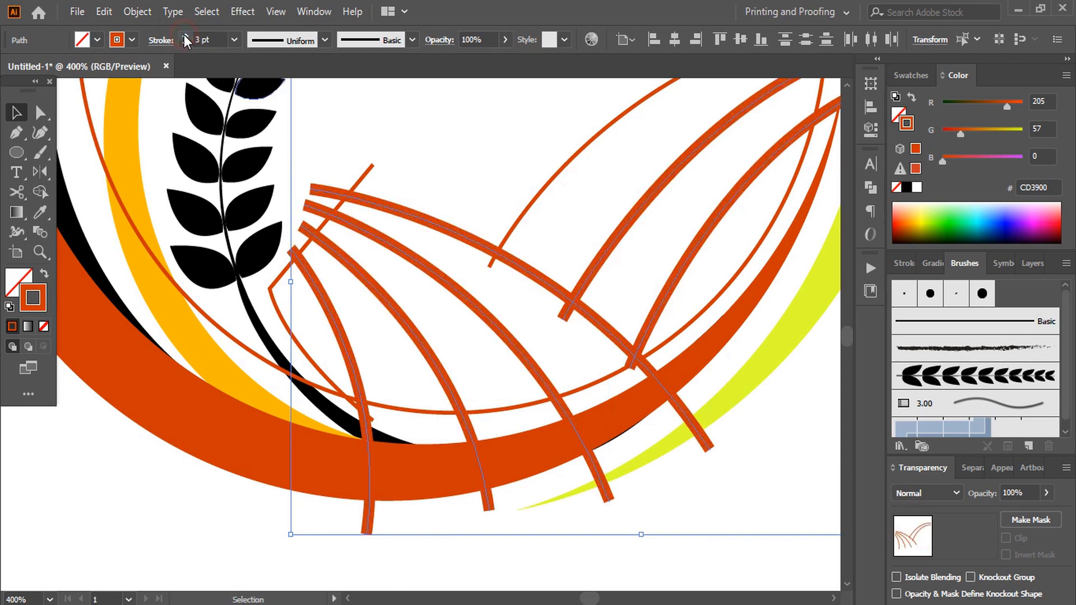
pyautogui.click(184, 35)
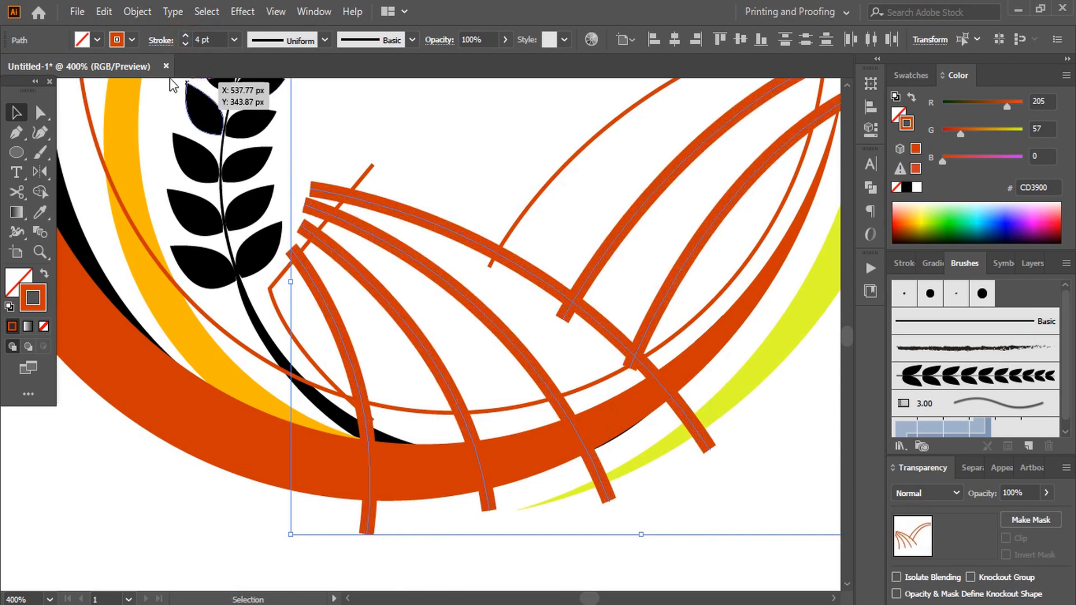
# Step: Expand the fill and stroke of the six thick curves into shapes
pyautogui.click(137, 11)
pyautogui.click(211, 203)
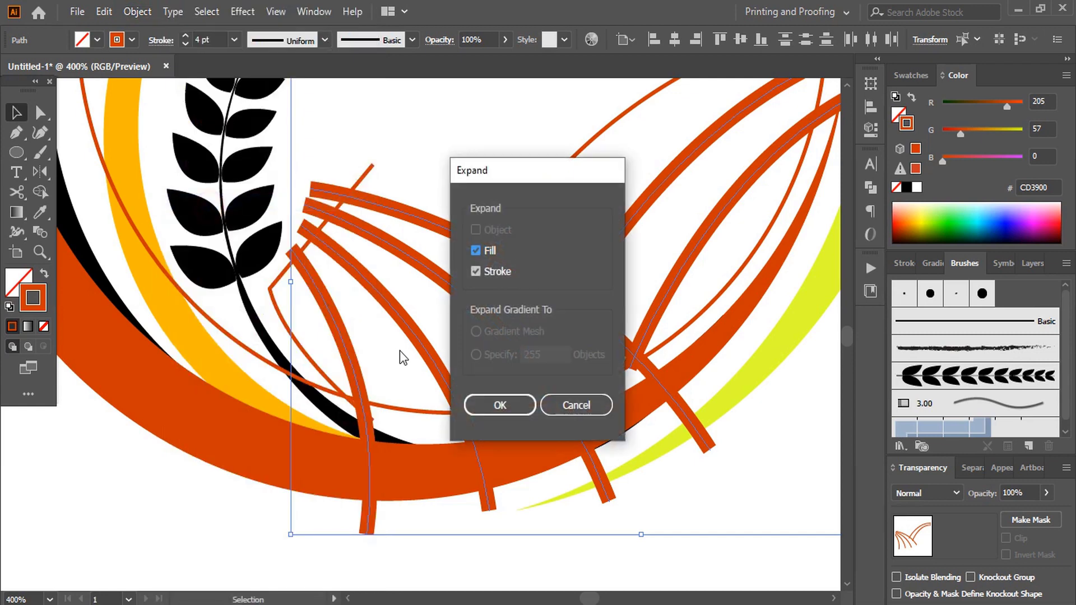
pyautogui.click(489, 407)
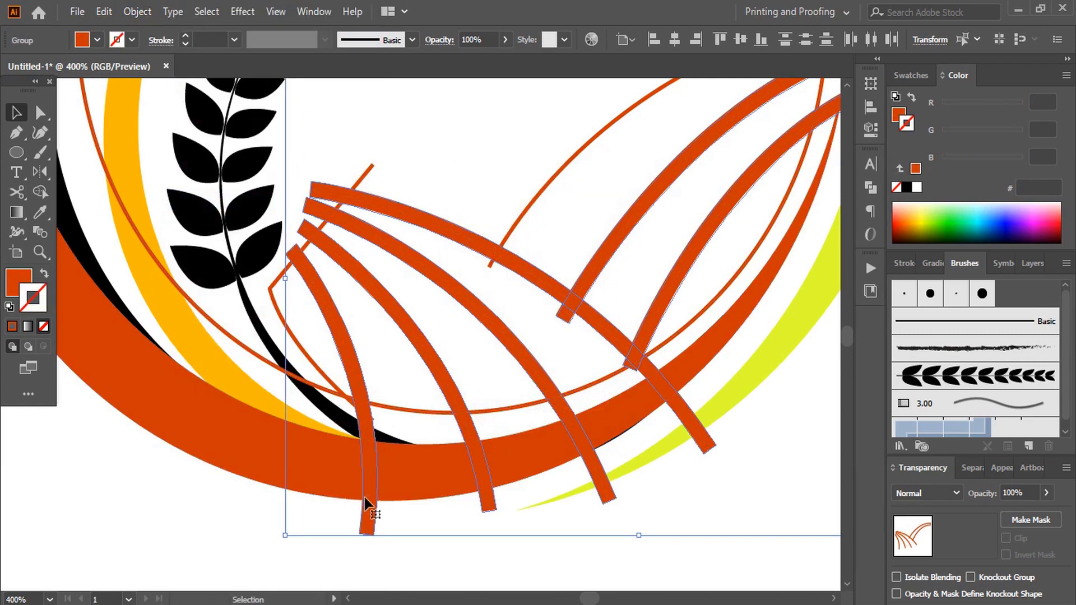
# Step: Merge the boundary path, circle and fan curves with Shape Builder, filling the four strips of the near field with green 00F59B
pyautogui.keyDown('shift'); pyautogui.click(302, 349); pyautogui.keyUp('shift')
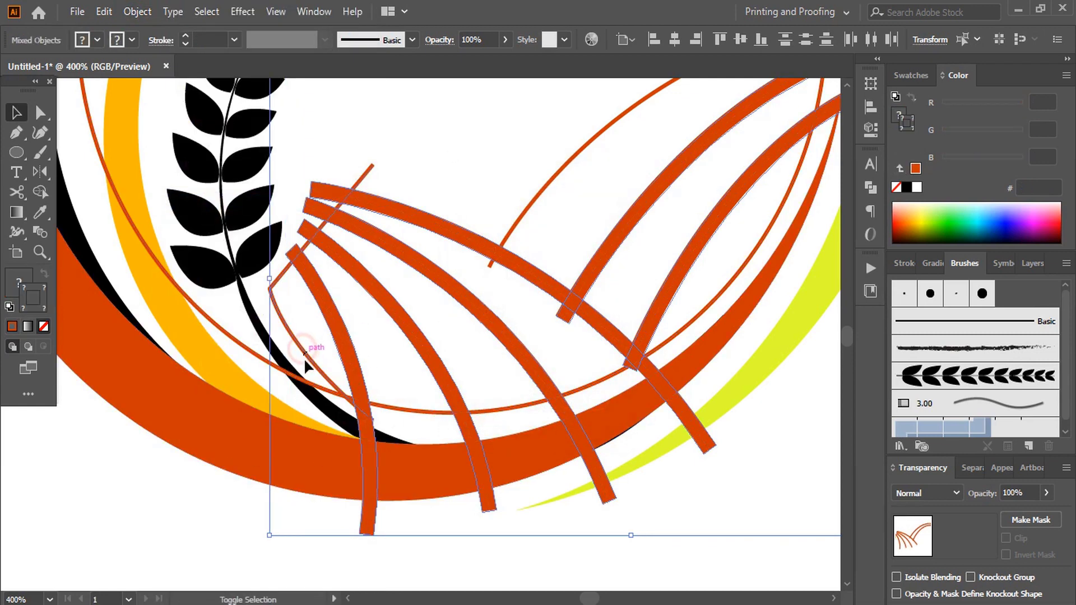
pyautogui.keyDown('shift'); pyautogui.click(411, 411); pyautogui.keyUp('shift')
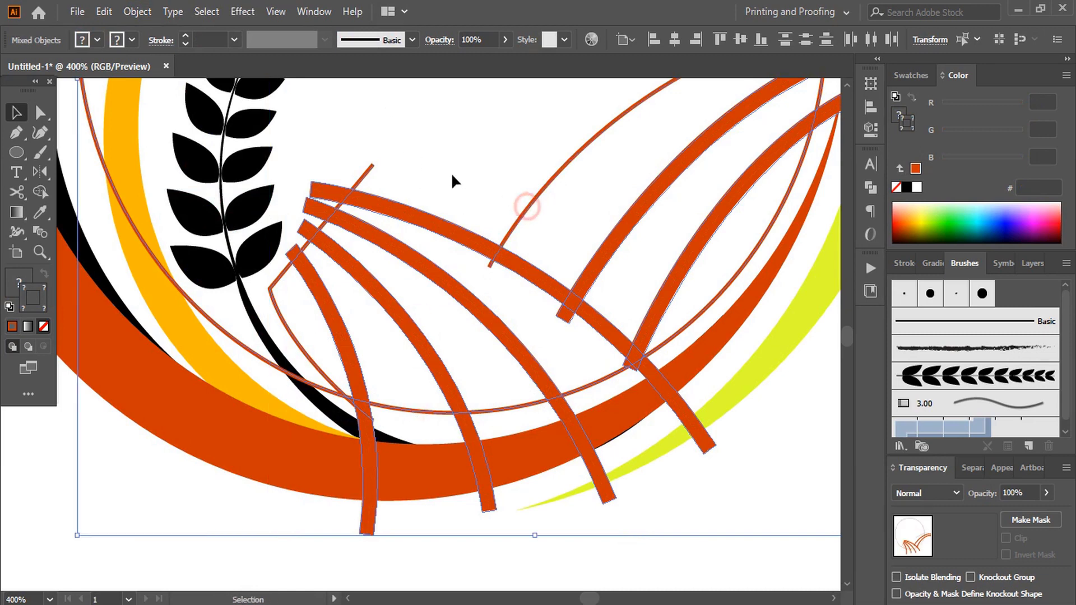
pyautogui.click(41, 191)
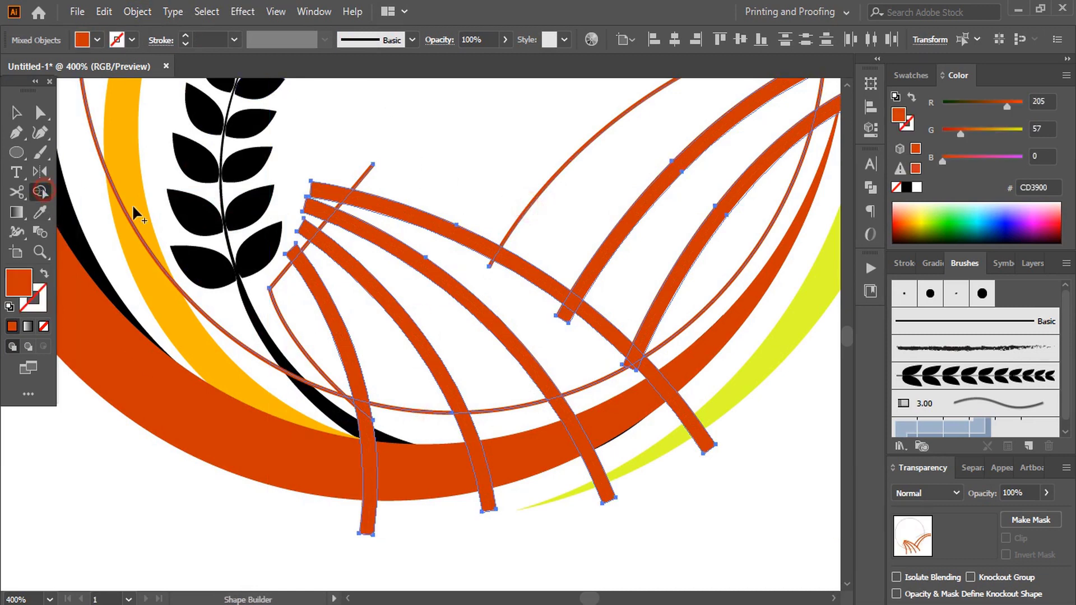
pyautogui.click(959, 222)
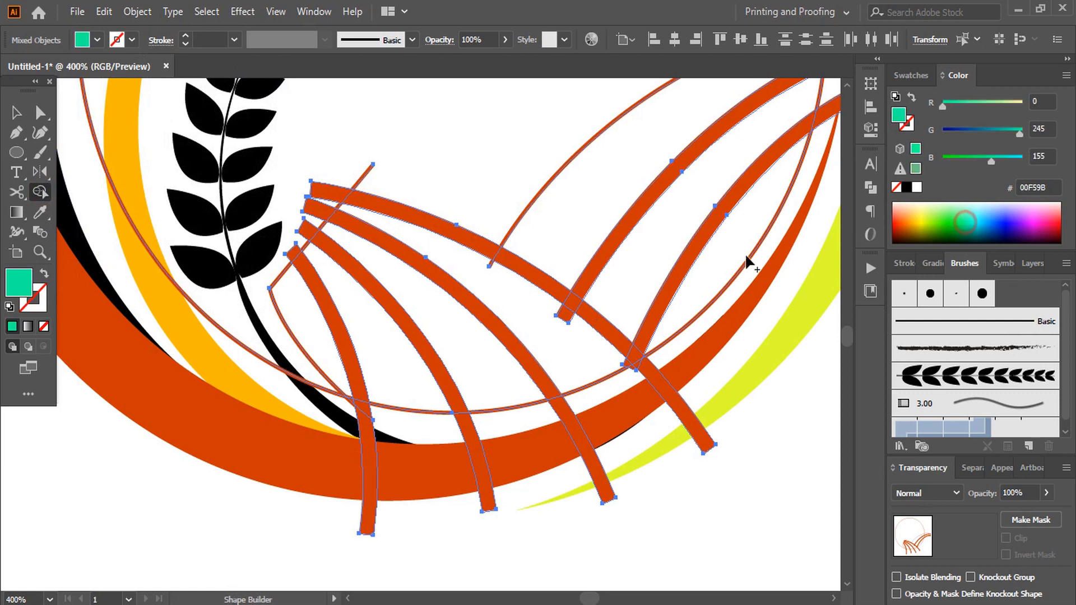
pyautogui.click(308, 322)
pyautogui.click(364, 325)
pyautogui.click(426, 305)
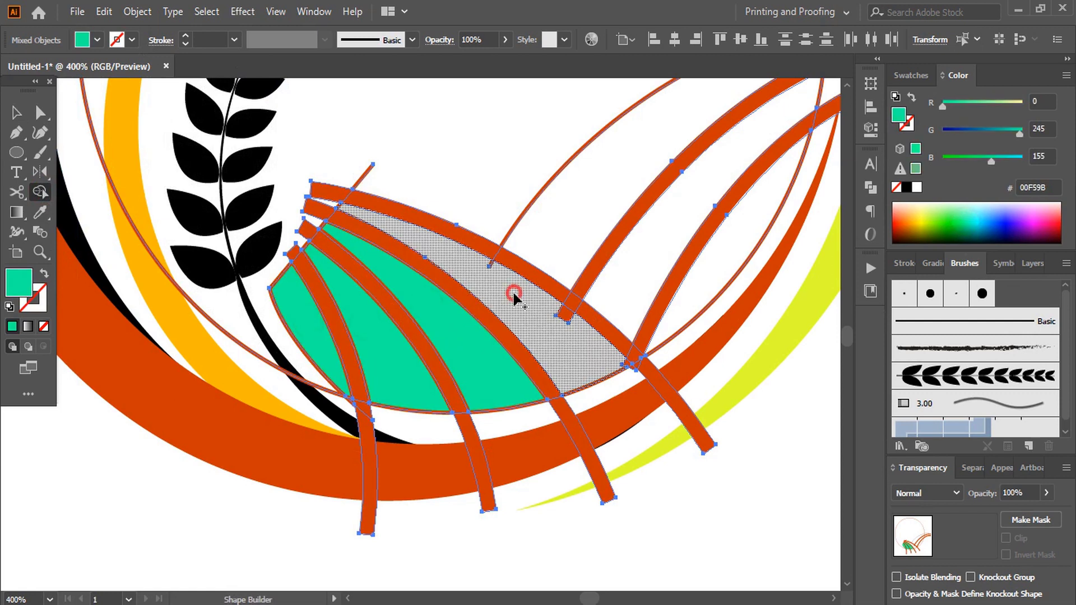
pyautogui.click(515, 297)
# Step: Fill the strips of the rear field beside the fan with the same green using Shape Builder
pyautogui.scroll(2, 560, 314)
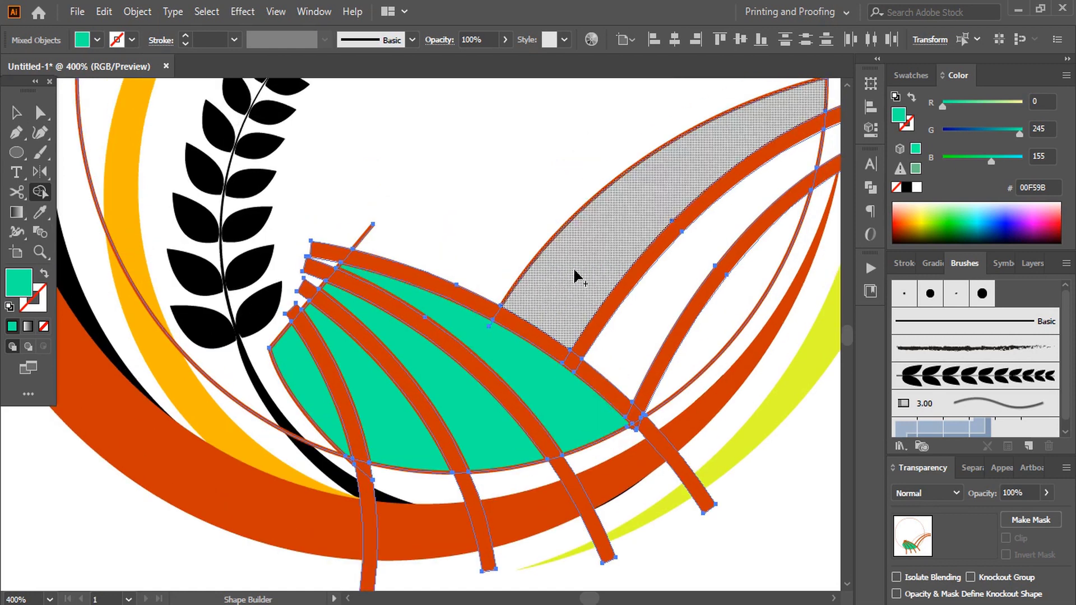
pyautogui.click(576, 275)
pyautogui.click(721, 331)
pyautogui.press('v')
pyautogui.click(438, 196)
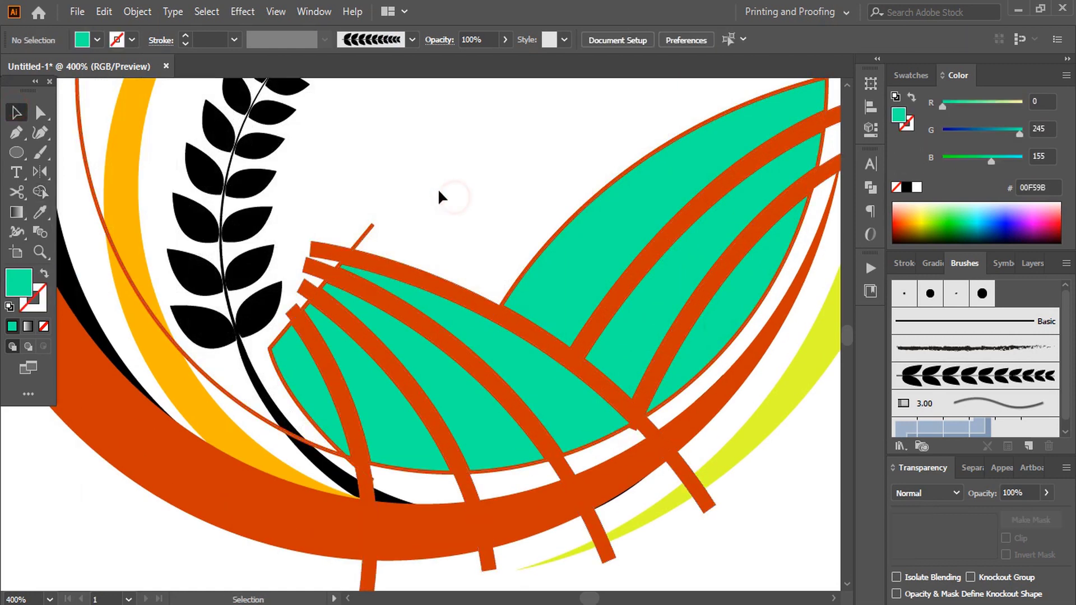
# Step: Delete the thick orange-red curves and leftover guide paths around the green fields, and remove the outline from the fan's uppermost strip
pyautogui.click(367, 240)
pyautogui.press('Delete')
pyautogui.click(331, 260)
pyautogui.press('Delete')
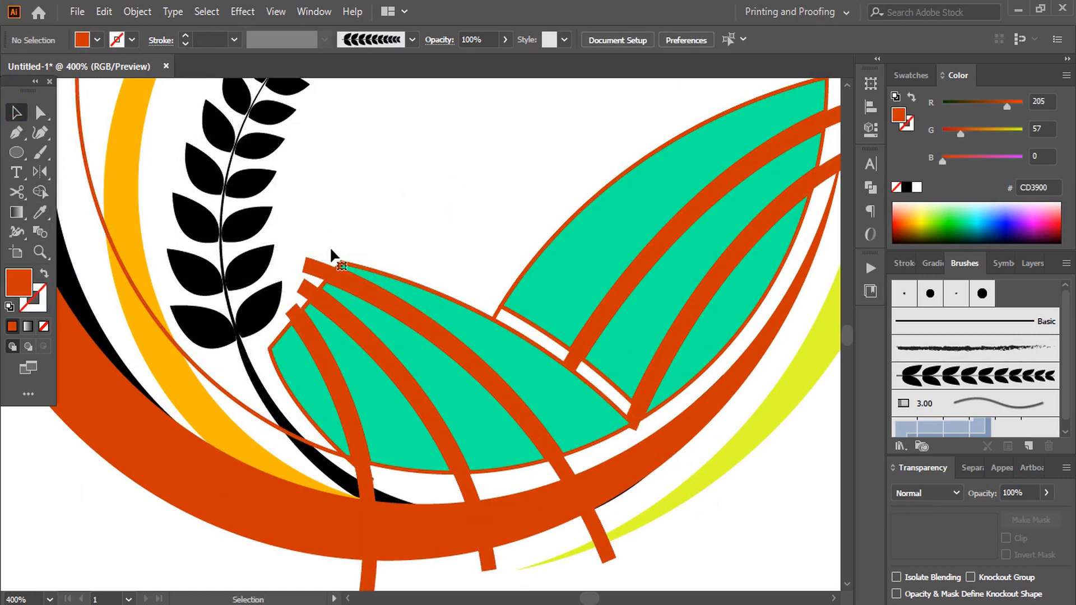
pyautogui.hotkey('shift', 'x')
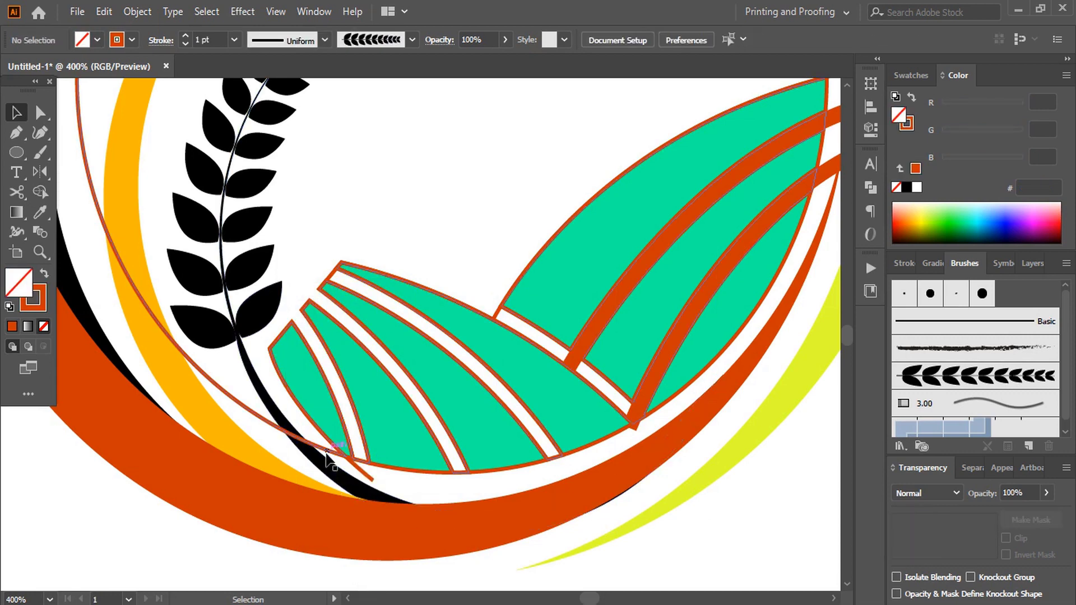
pyautogui.click(638, 412)
pyautogui.scroll(1, 316, 320)
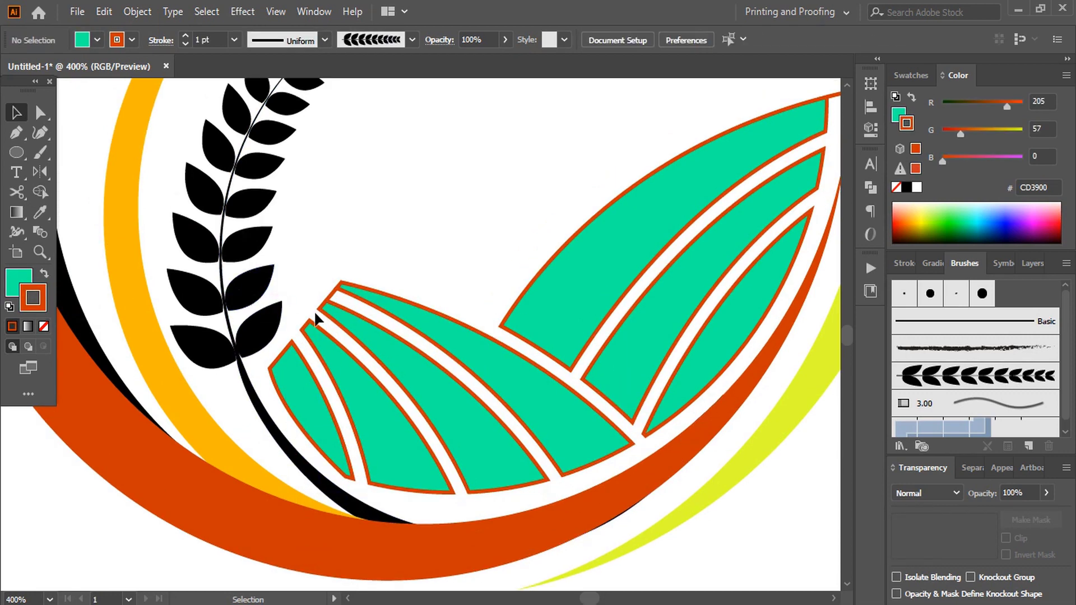
pyautogui.click(407, 314)
pyautogui.click(43, 326)
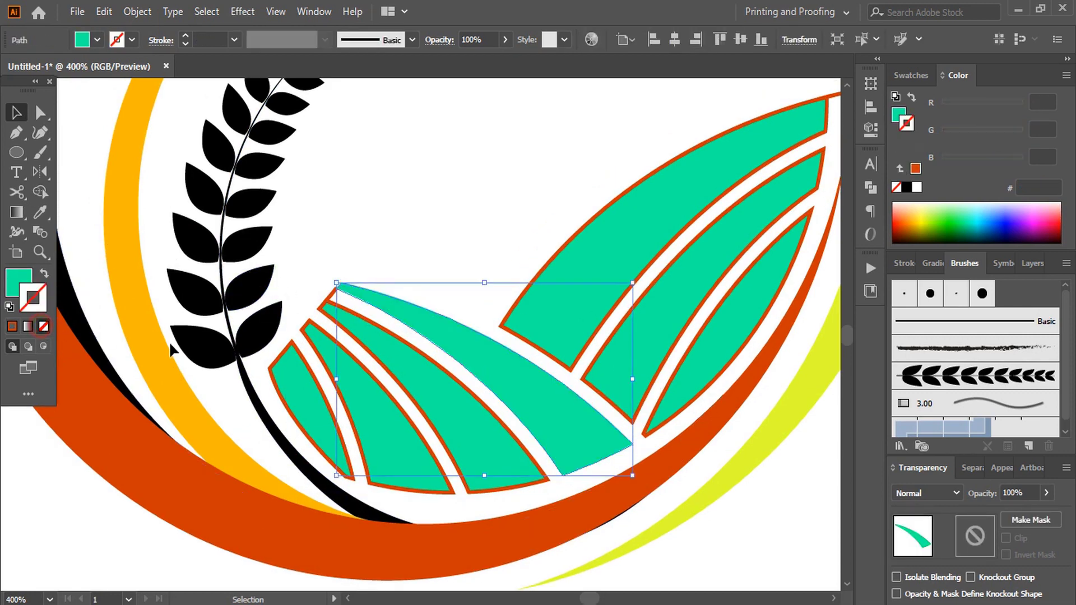
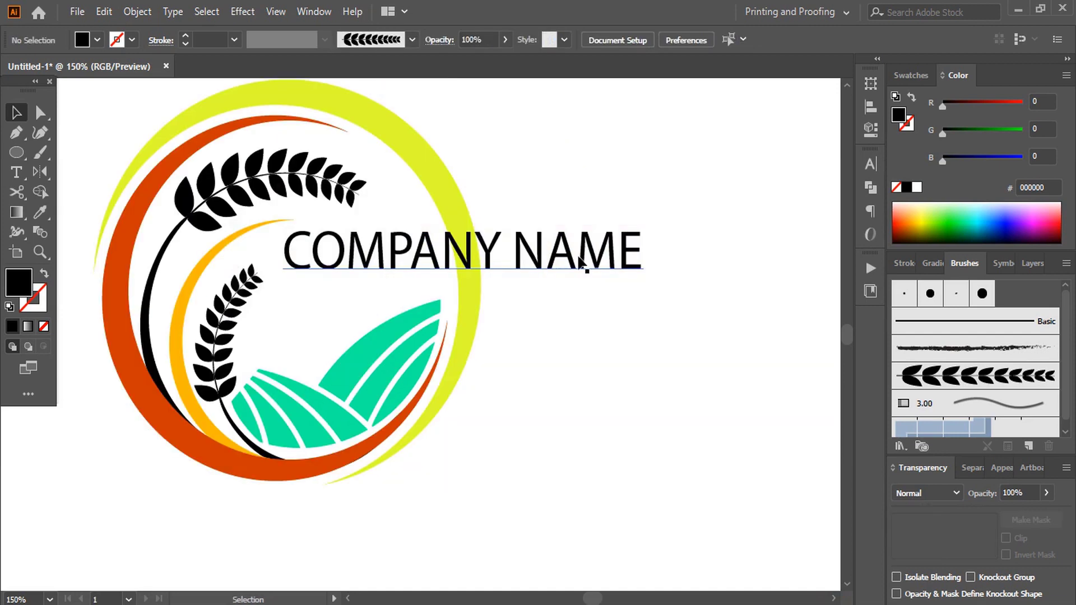
# Step: Duplicate the COMPANY NAME text directly below itself and replace the copy's wording with BUSINESS TAGLINE
pyautogui.moveTo(583, 263); pyautogui.dragTo(582, 303)
pyautogui.press('t')
pyautogui.click(288, 297)
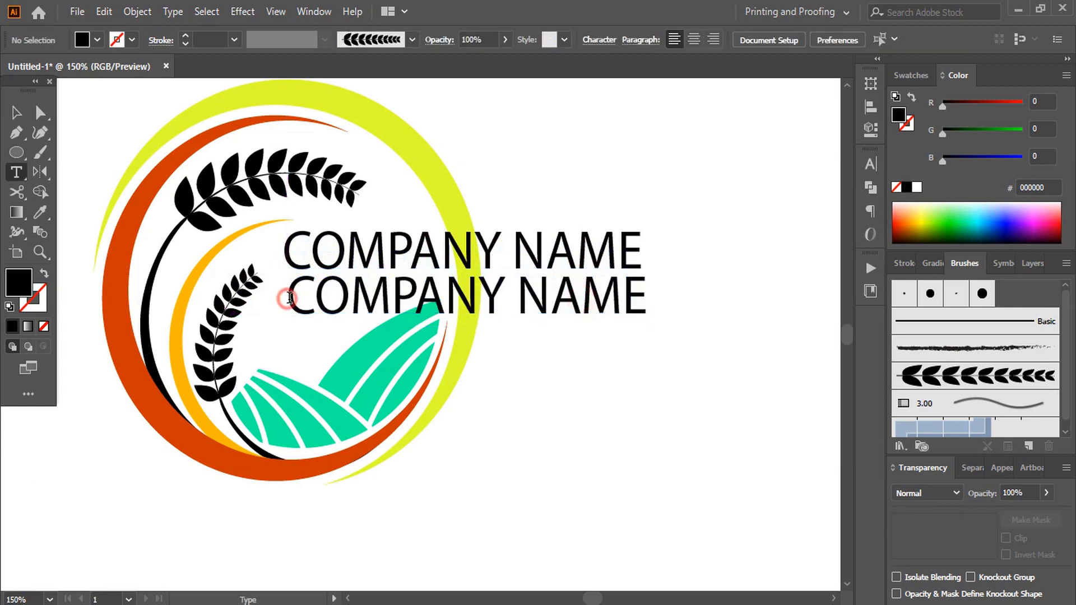
pyautogui.moveTo(288, 297); pyautogui.dragTo(727, 297)
pyautogui.press('BackSpace')
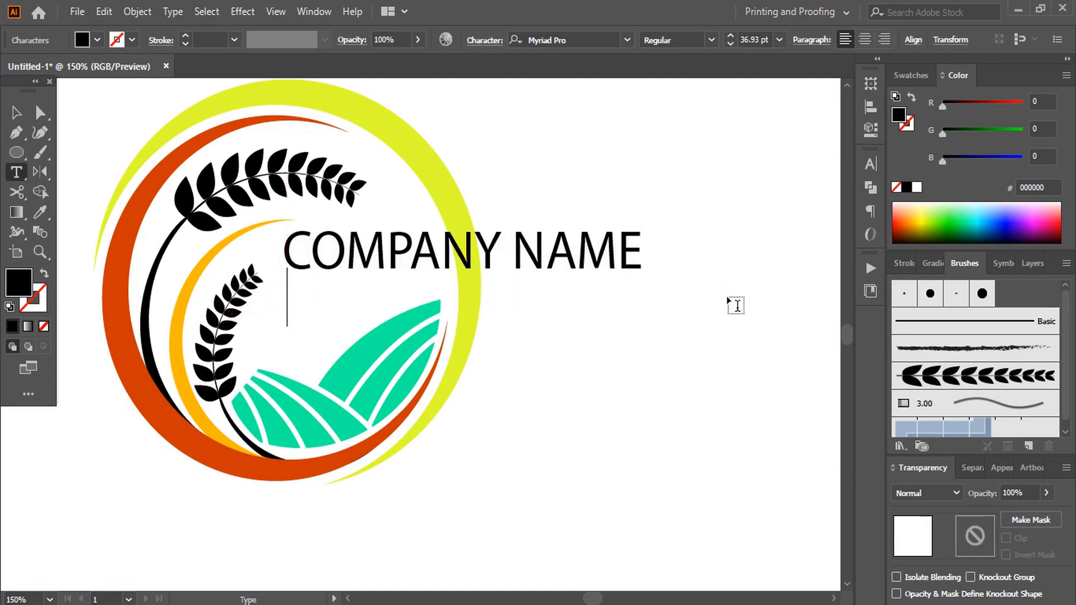
pyautogui.write('BUSINESS TAGLINE')
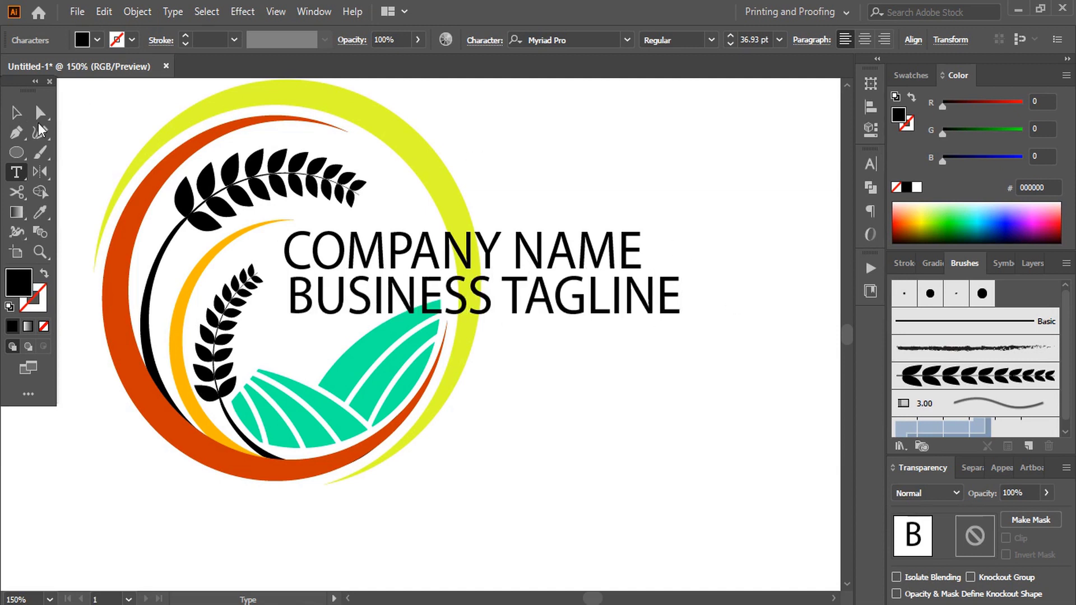
# Step: Scale the BUSINESS TAGLINE text down to about 20.5 pt and keep it roughly centred beneath the company name
pyautogui.click(16, 112)
pyautogui.moveTo(680, 330); pyautogui.dragTo(594, 316)
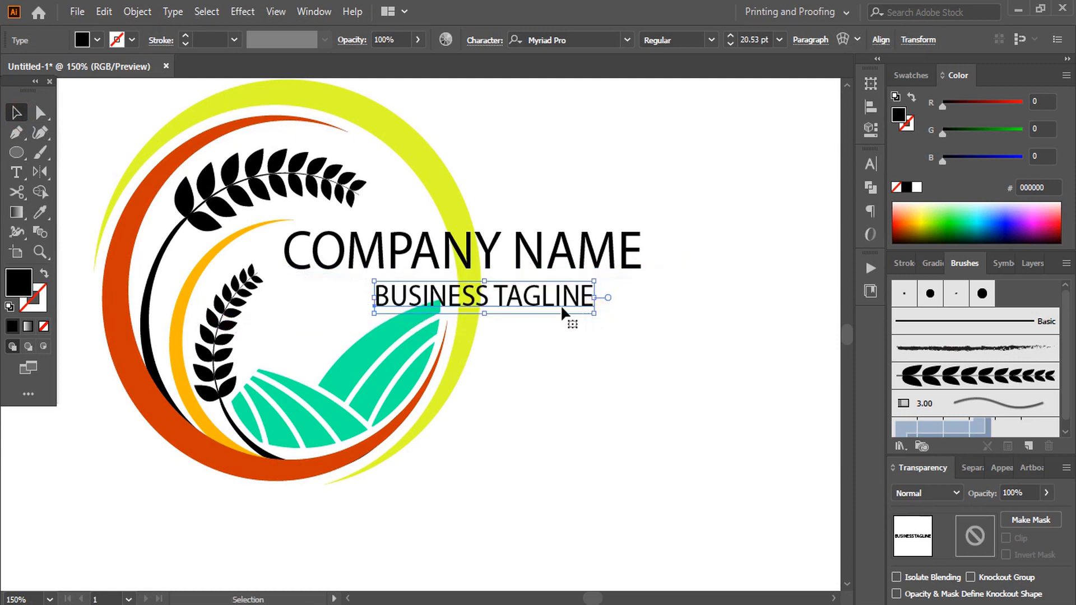
pyautogui.click(572, 325)
# Step: Change the font of the COMPANY NAME text to Aladin Regular
pyautogui.click(550, 256)
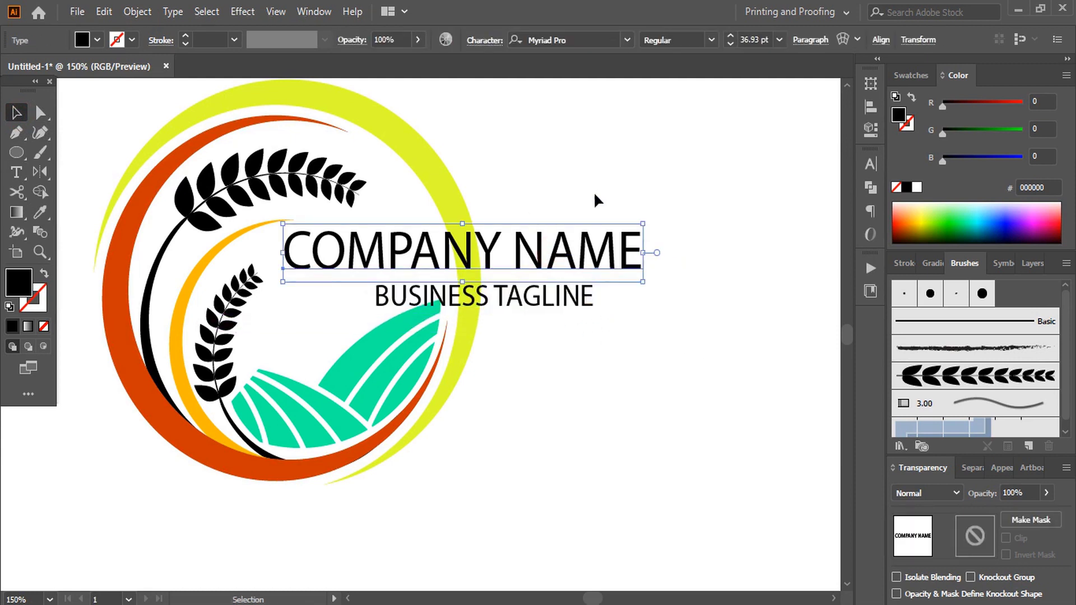
pyautogui.click(627, 40)
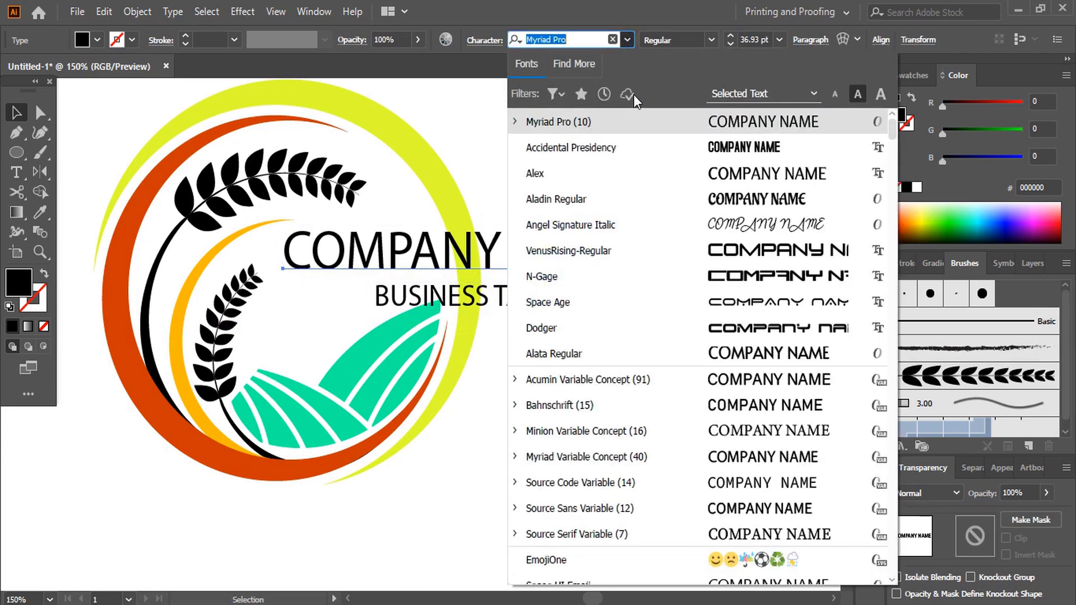
pyautogui.click(691, 200)
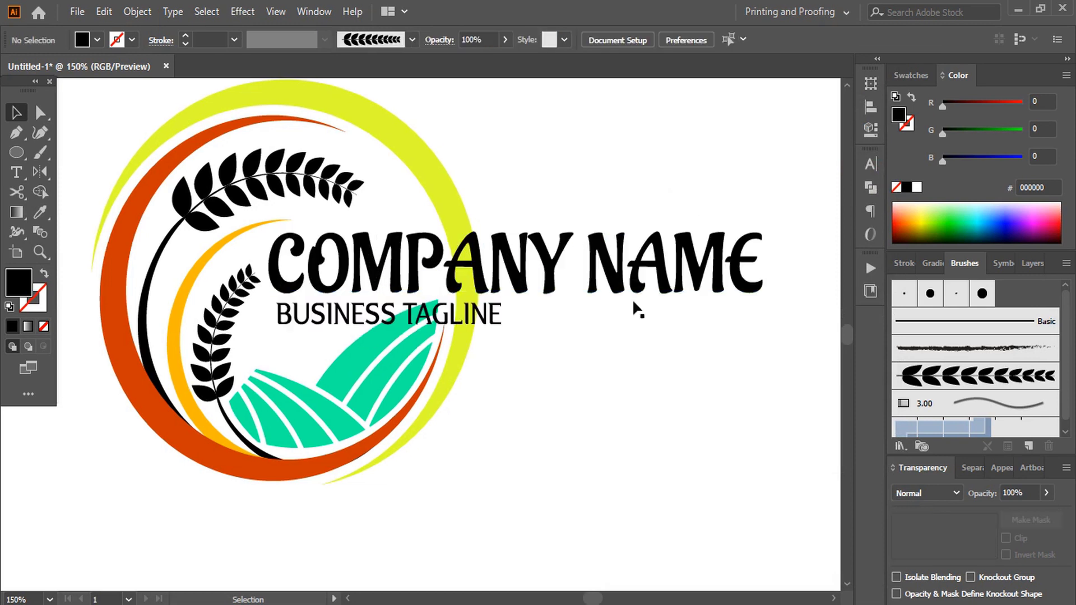
# Step: Shorten the heading to COMPANY and enlarge it, with the tagline centred beneath it
pyautogui.doubleClick(617, 264)
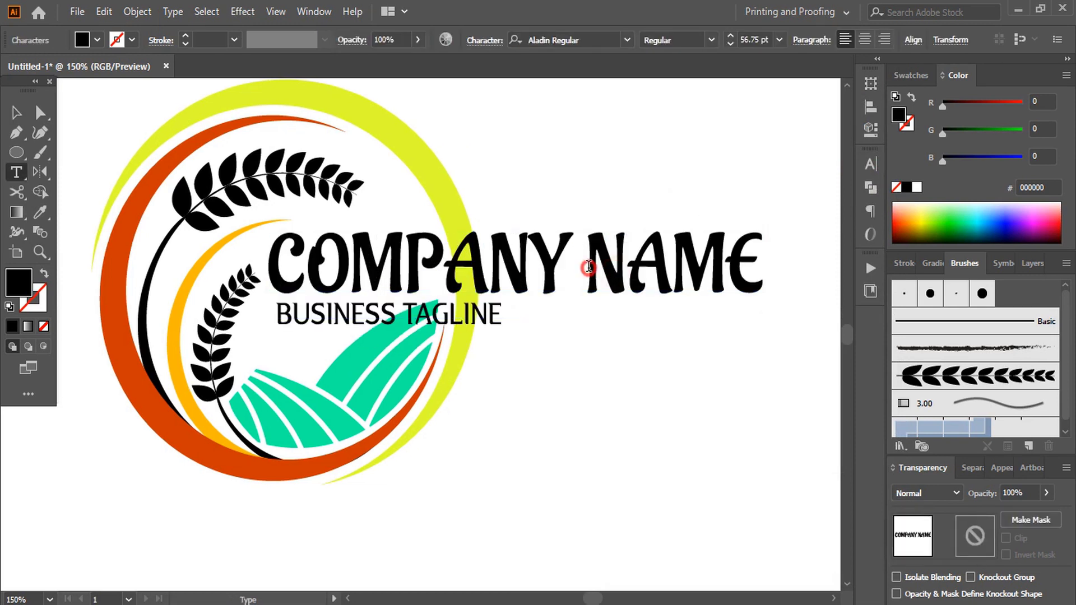
pyautogui.moveTo(584, 269); pyautogui.dragTo(777, 270)
pyautogui.press('BackSpace')
pyautogui.press('BackSpace')
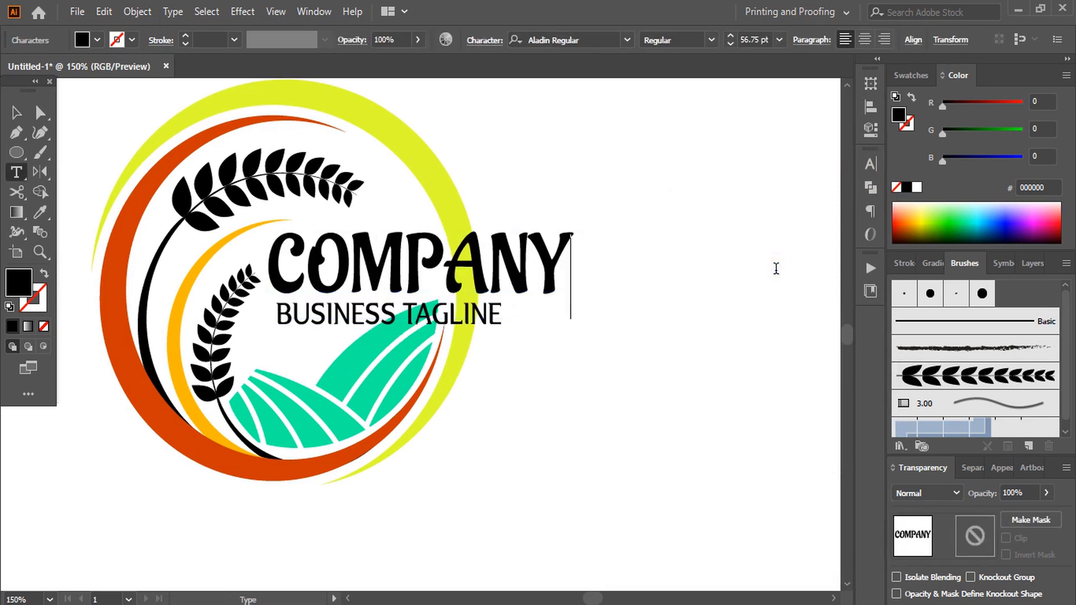
pyautogui.click(16, 114)
pyautogui.click(640, 364)
pyautogui.click(567, 455)
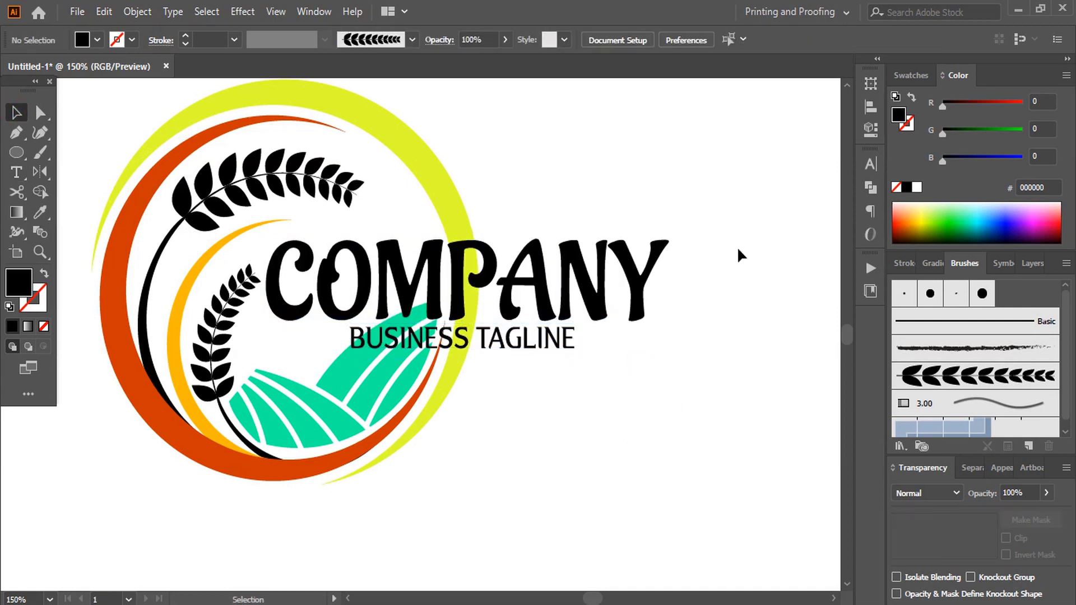
# Step: Expand the COMPANY and BUSINESS TAGLINE texts into shapes
pyautogui.click(572, 284)
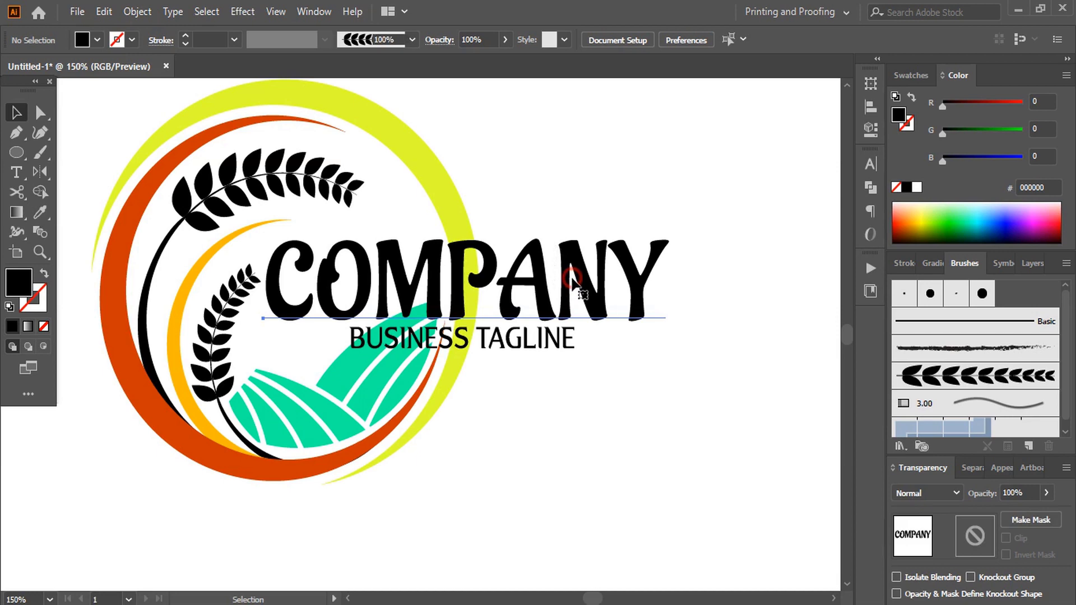
pyautogui.keyDown('shift'); pyautogui.click(541, 342); pyautogui.keyUp('shift')
pyautogui.click(137, 11)
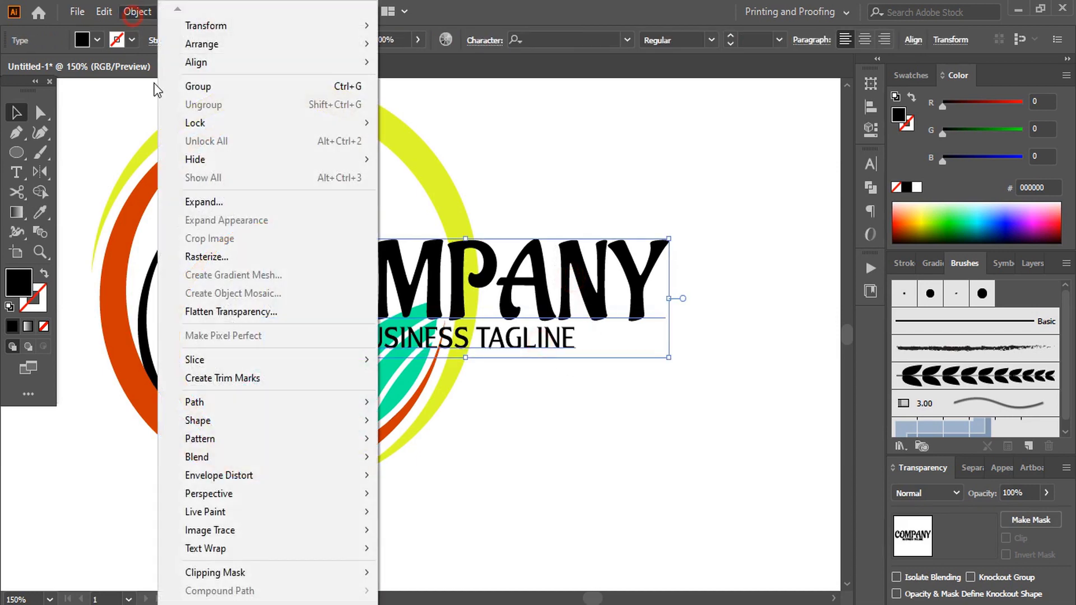
pyautogui.click(227, 203)
pyautogui.click(500, 406)
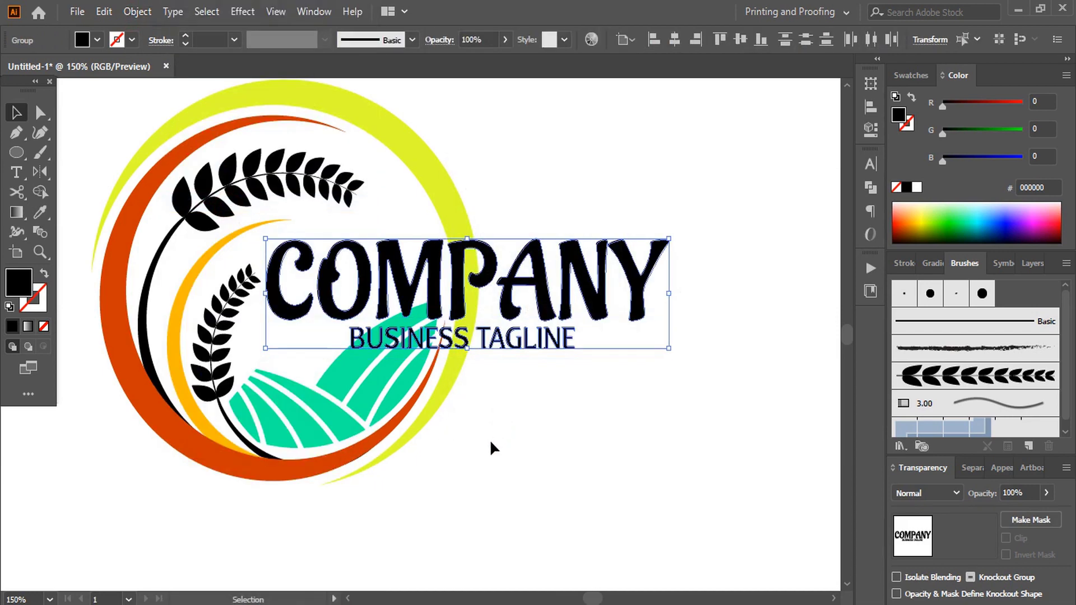
pyautogui.click(490, 440)
# Step: Draw an unfilled rectangle enclosing the COMPANY heading and the tagline
pyautogui.click(15, 151)
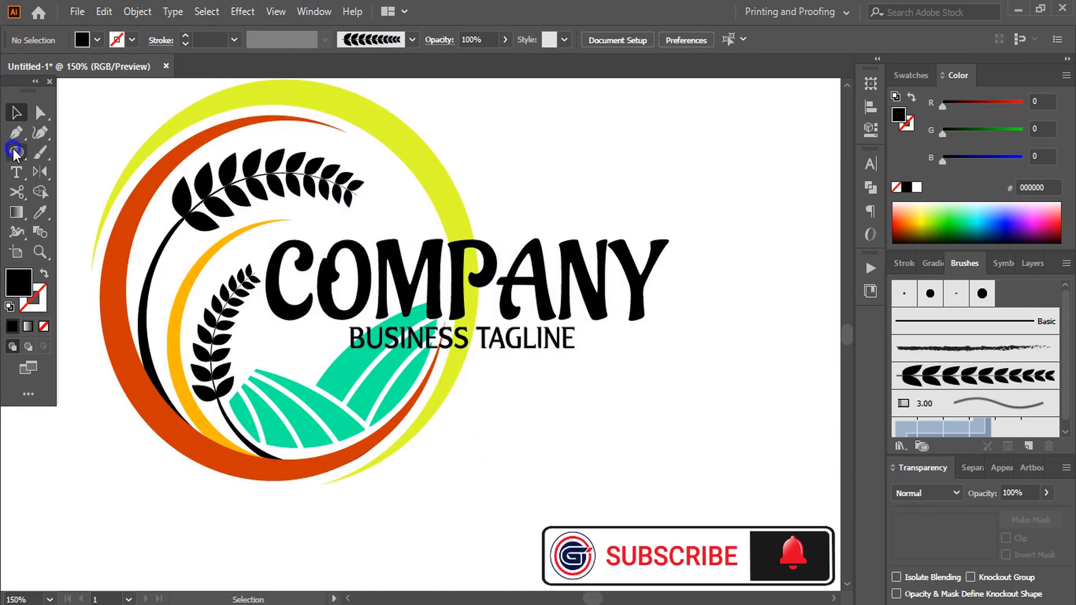
pyautogui.moveTo(14, 151); pyautogui.dragTo(83, 155)
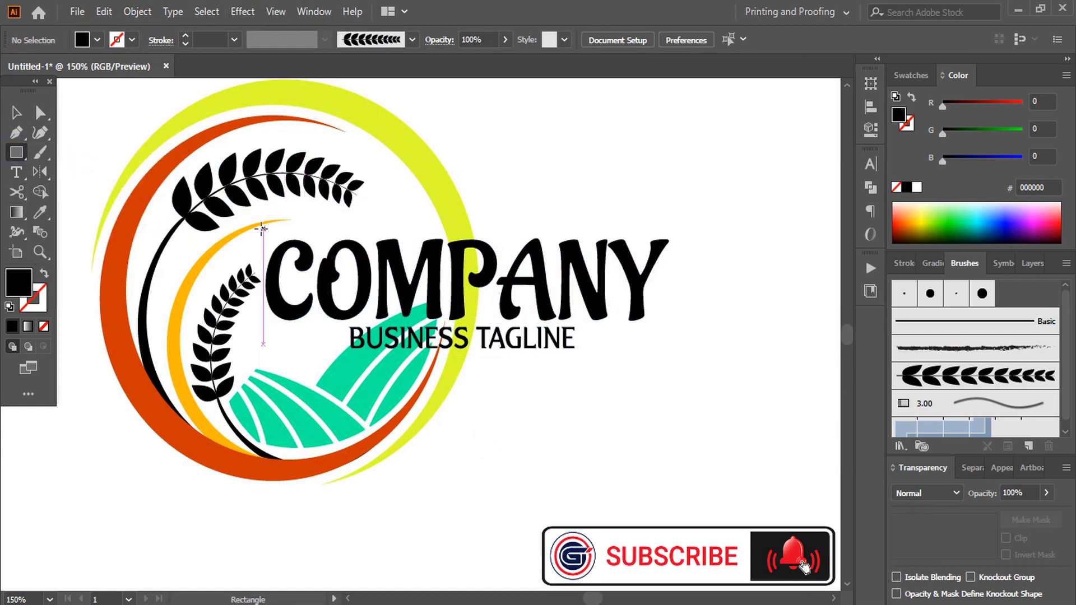
pyautogui.moveTo(263, 232); pyautogui.dragTo(687, 358)
pyautogui.press('v')
# Step: Cut away the parts of the yellow and orange-red crescents and rear field strips inside the rectangle with Shape Builder
pyautogui.keyDown('shift'); pyautogui.click(449, 379); pyautogui.keyUp('shift')
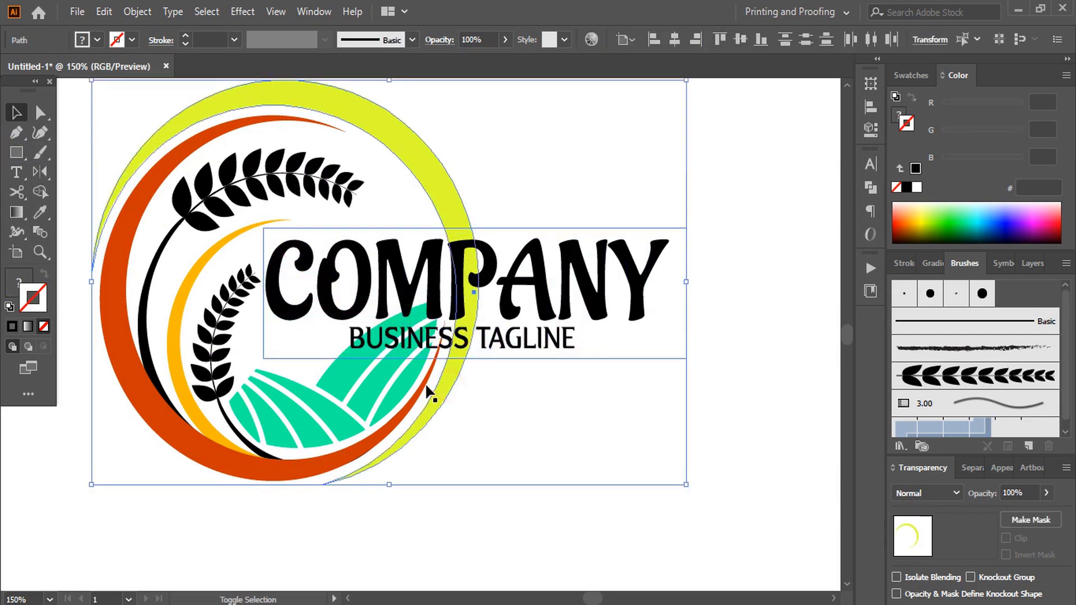
pyautogui.keyDown('shift'); pyautogui.click(424, 382); pyautogui.keyUp('shift')
pyautogui.keyDown('shift'); pyautogui.click(376, 375); pyautogui.keyUp('shift')
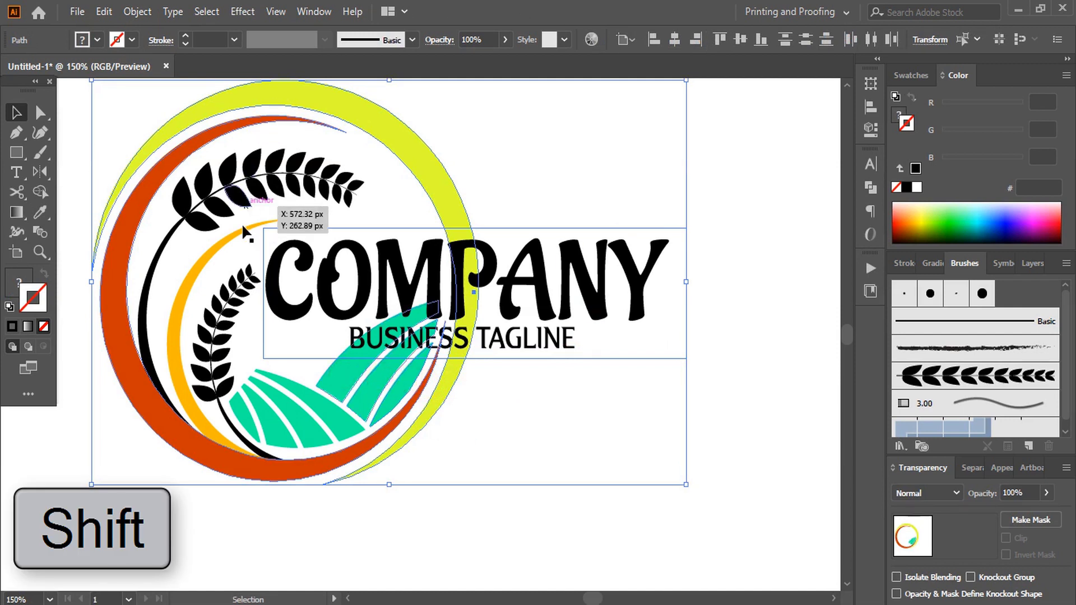
pyautogui.click(43, 188)
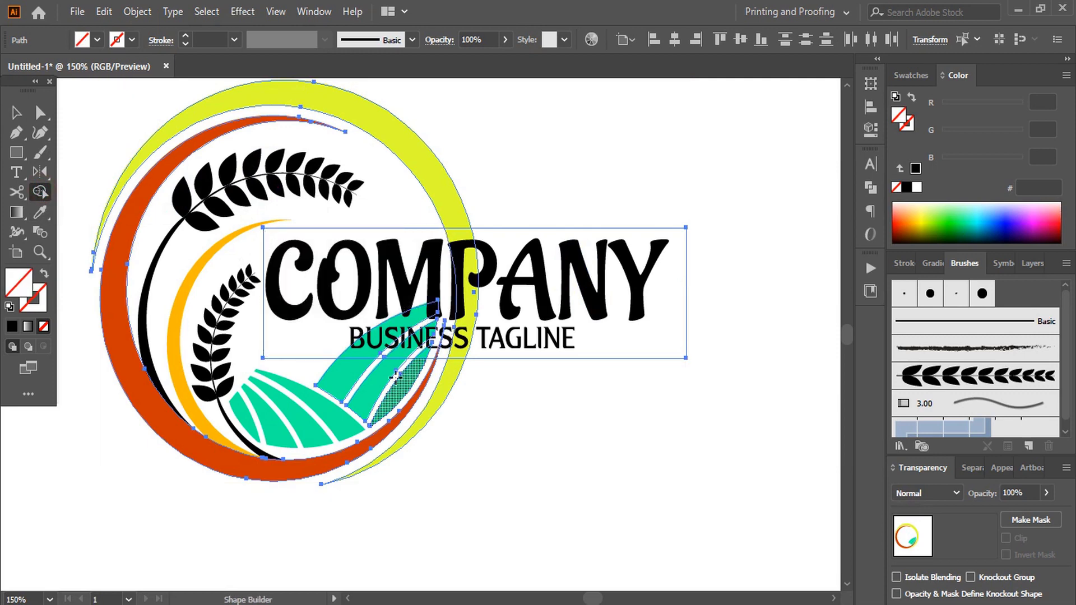
pyautogui.moveTo(308, 314); pyautogui.dragTo(503, 331)
pyautogui.moveTo(568, 334); pyautogui.dragTo(568, 334)
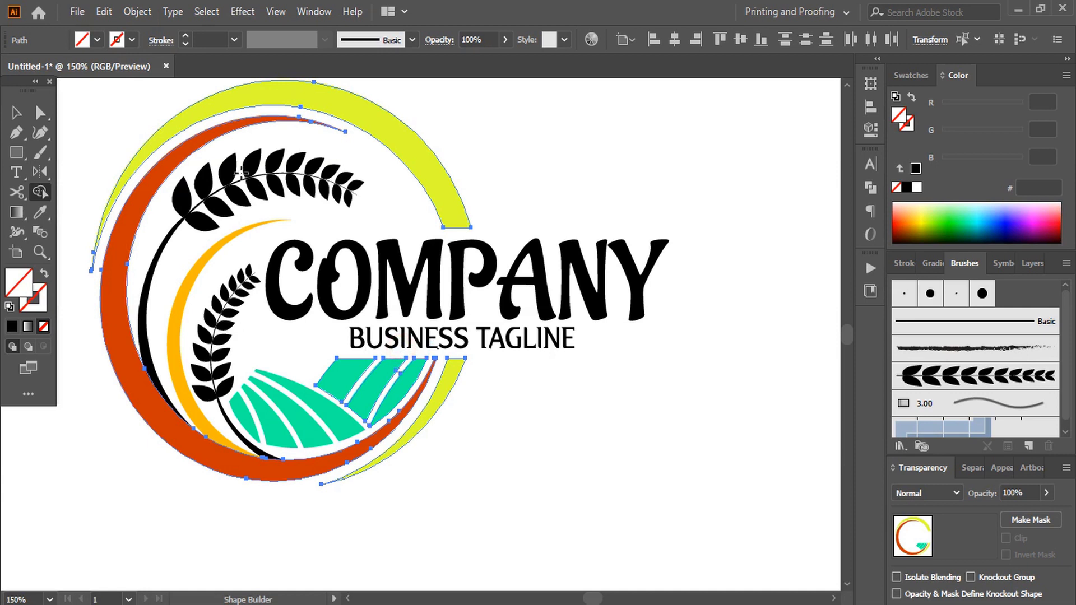
pyautogui.click(16, 112)
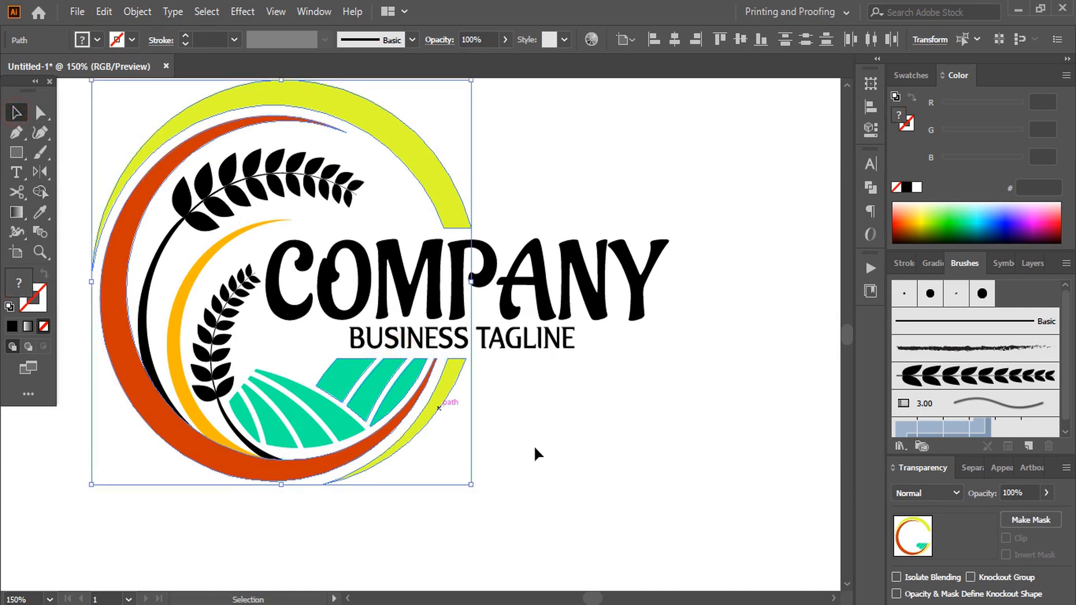
pyautogui.click(624, 419)
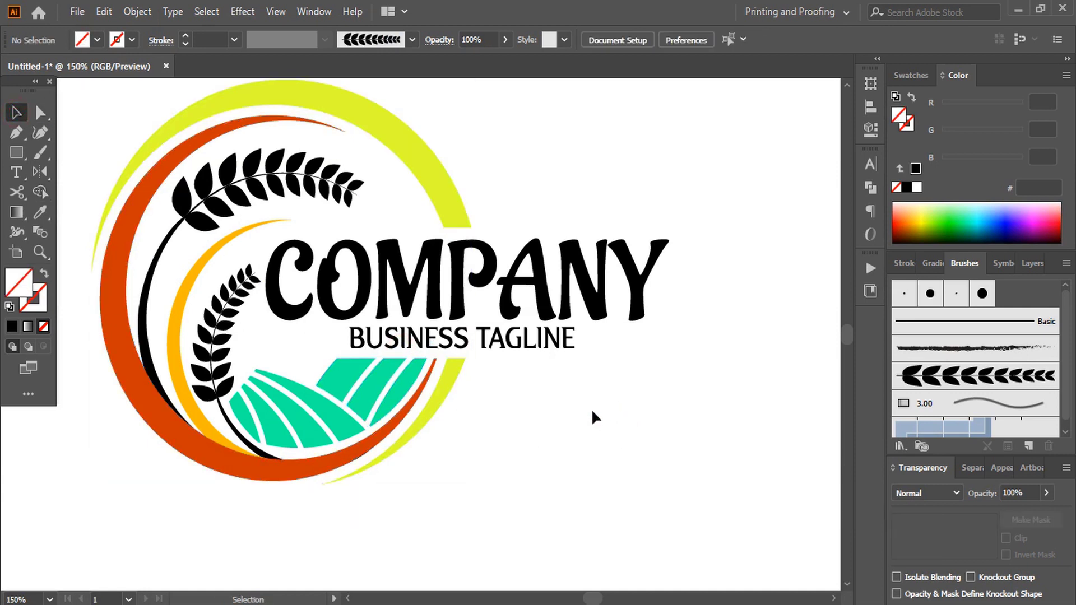
# Step: Apply a linear gradient from light green to green 39B54A to the large upper yellow crescent
pyautogui.click(415, 153)
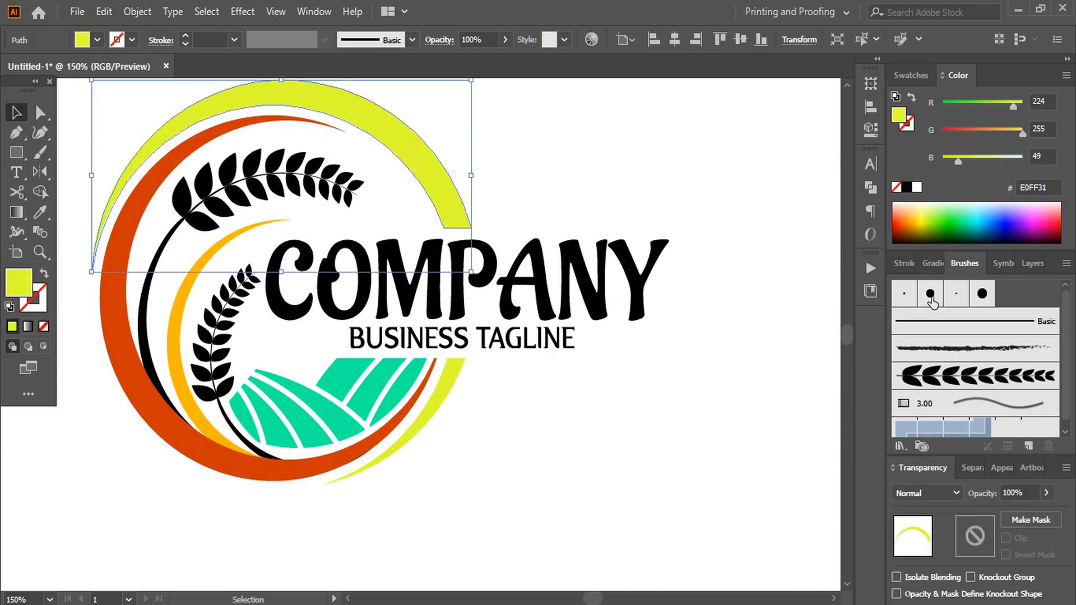
pyautogui.click(933, 263)
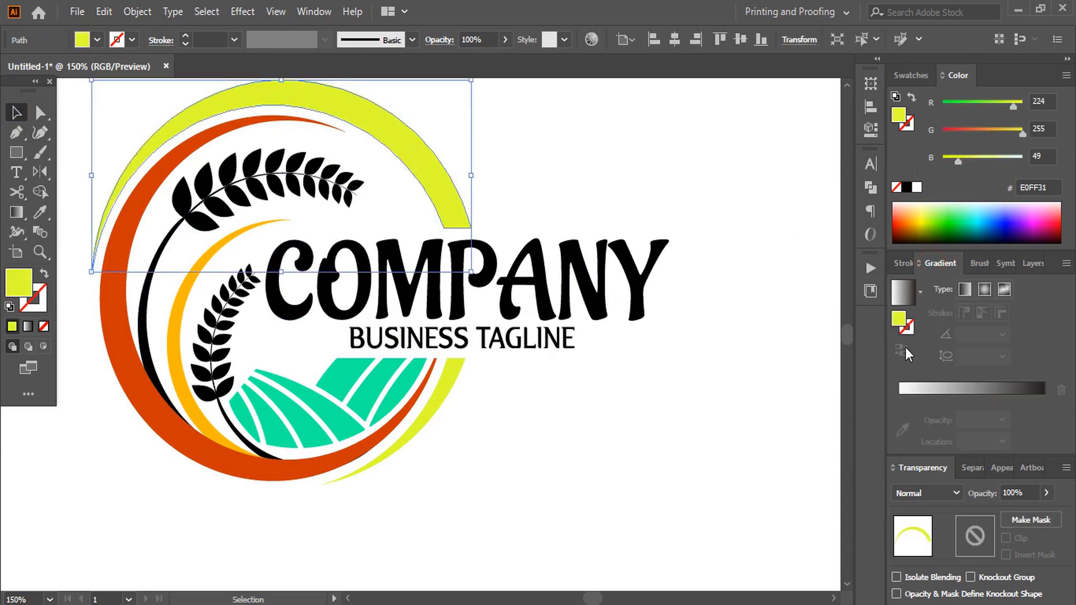
pyautogui.click(979, 389)
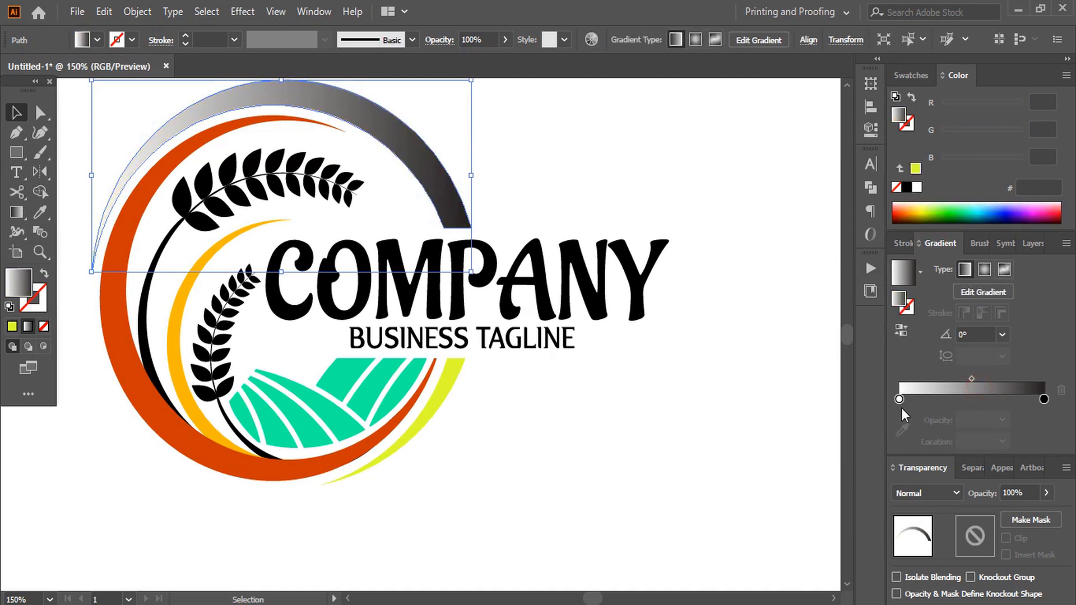
pyautogui.doubleClick(900, 400)
pyautogui.click(1029, 451)
pyautogui.doubleClick(1044, 400)
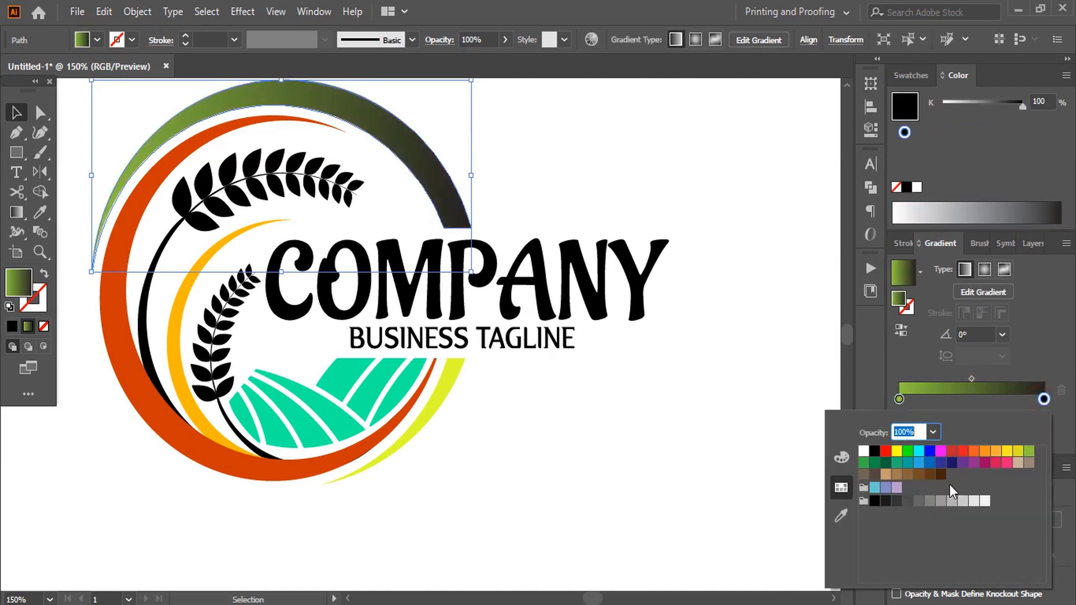
pyautogui.click(864, 462)
pyautogui.click(560, 392)
# Step: Give the orange-red crescent a linear gradient from green to dark green 0A642C
pyautogui.scroll(-2, 330, 580)
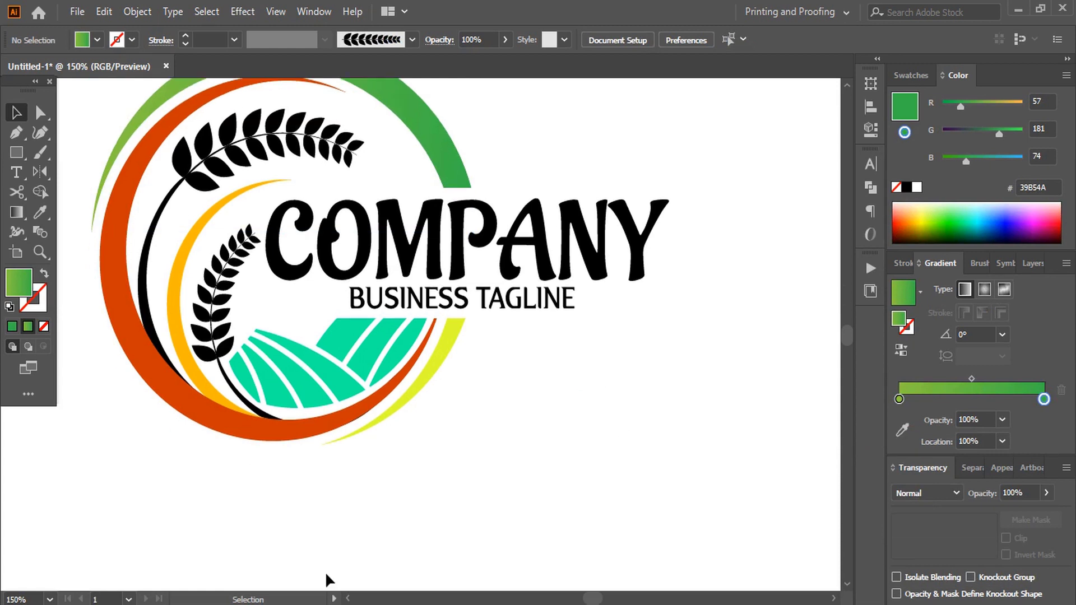
pyautogui.click(269, 435)
pyautogui.click(998, 389)
pyautogui.moveTo(999, 133); pyautogui.dragTo(956, 108)
pyautogui.doubleClick(900, 399)
# Step: Fill both black wheat stems with the linear gradient from 99F33F to 39B54A
pyautogui.scroll(2, 216, 396)
pyautogui.click(215, 396)
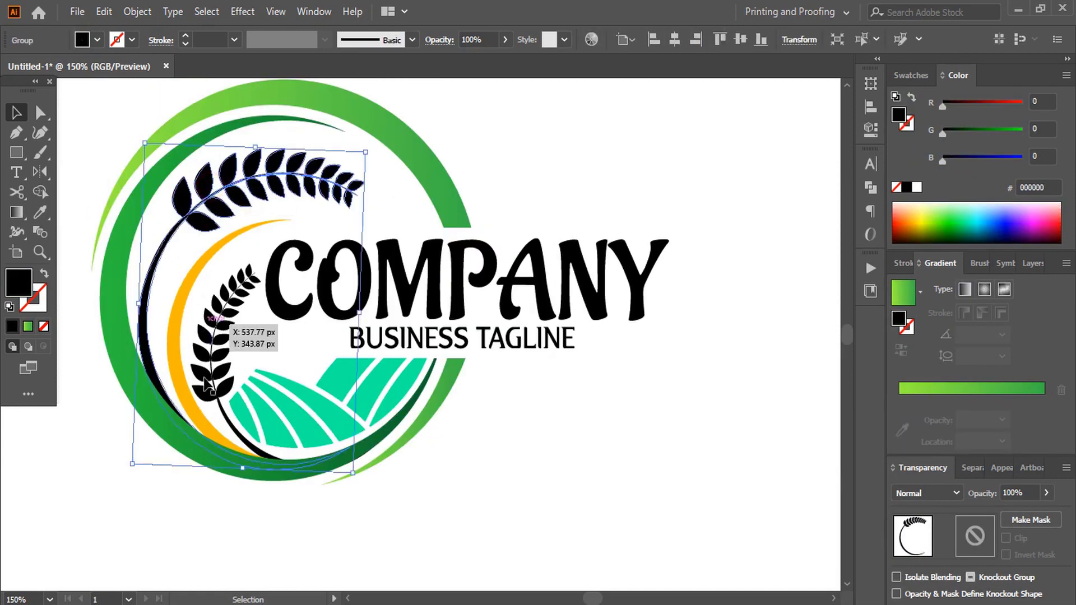
pyautogui.click(964, 394)
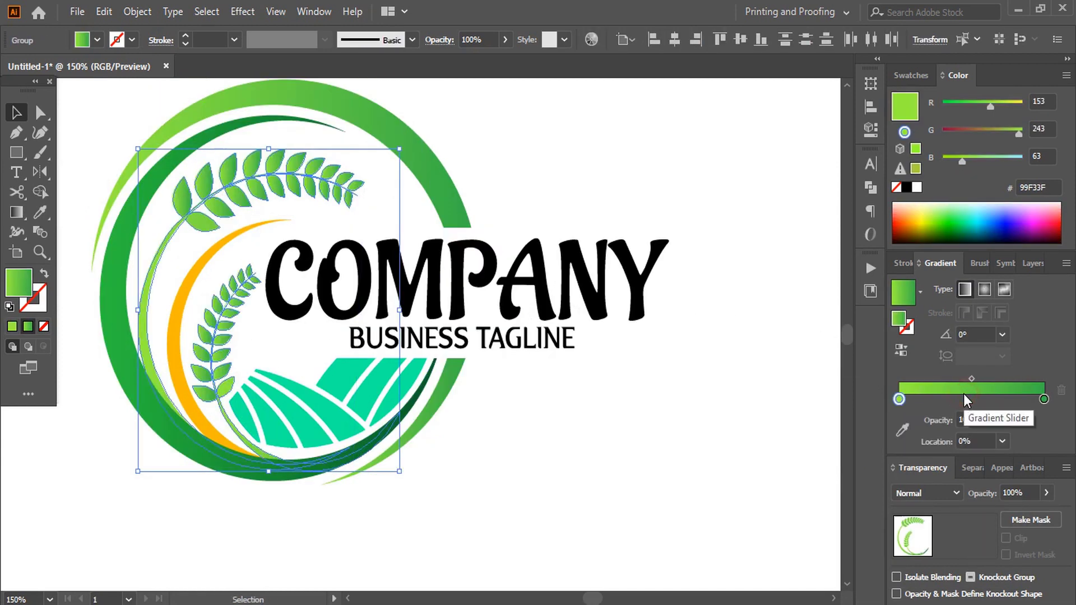
pyautogui.click(493, 464)
# Step: Recolour the gradient stops of both wheat stems to yellow and orange FF8422
pyautogui.scroll(-1, 524, 443)
pyautogui.click(329, 171)
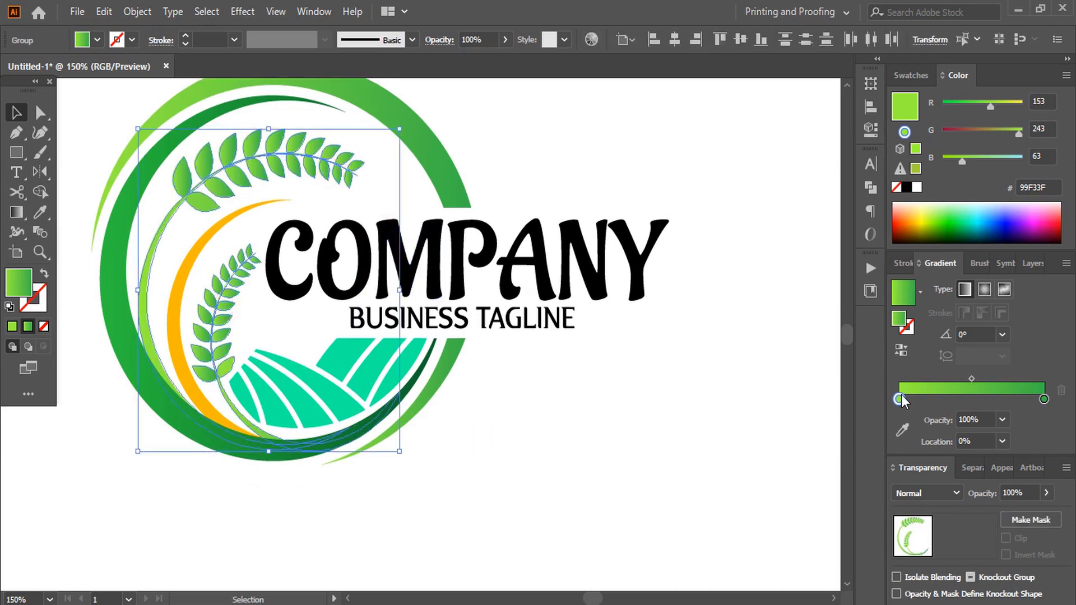
pyautogui.click(1044, 399)
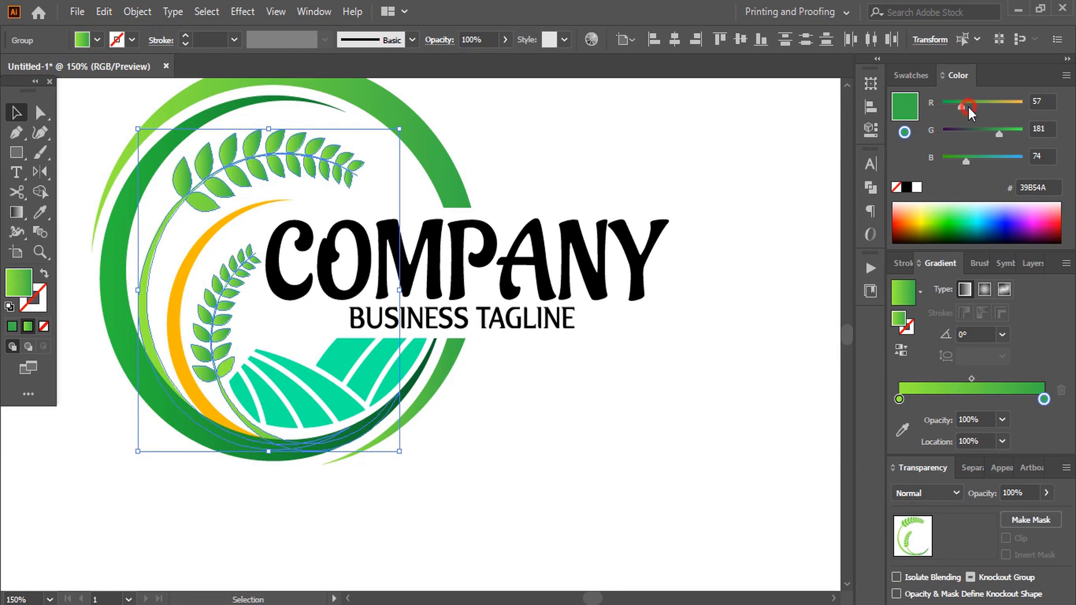
pyautogui.moveTo(968, 106); pyautogui.dragTo(1013, 129)
pyautogui.click(899, 399)
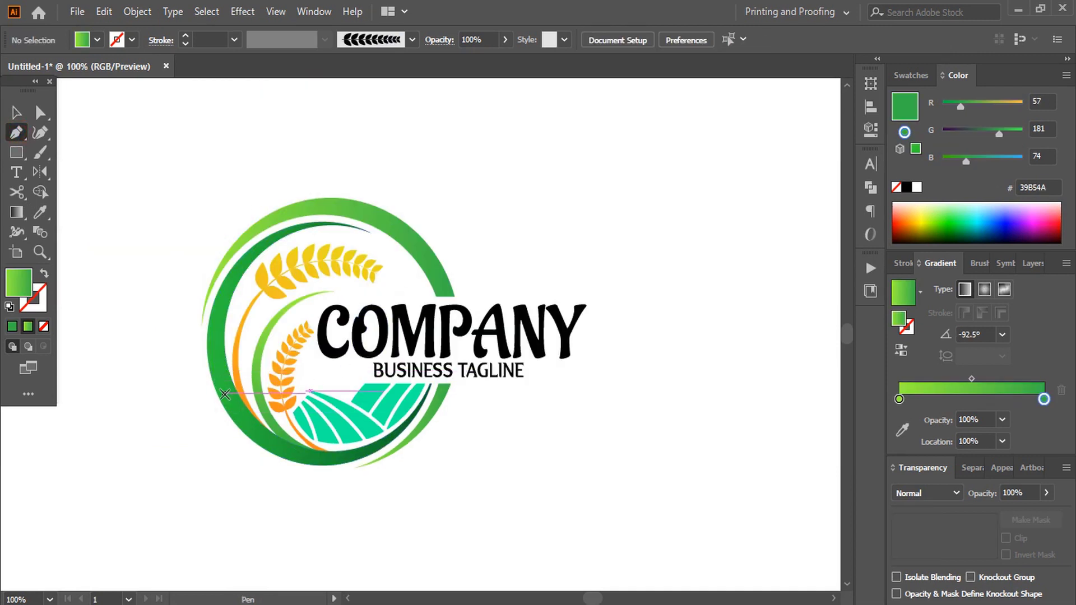
# Step: Draw a slim curved leaf with the Pen tool, growing outward from the lower left of the dark green crescent
pyautogui.click(228, 402)
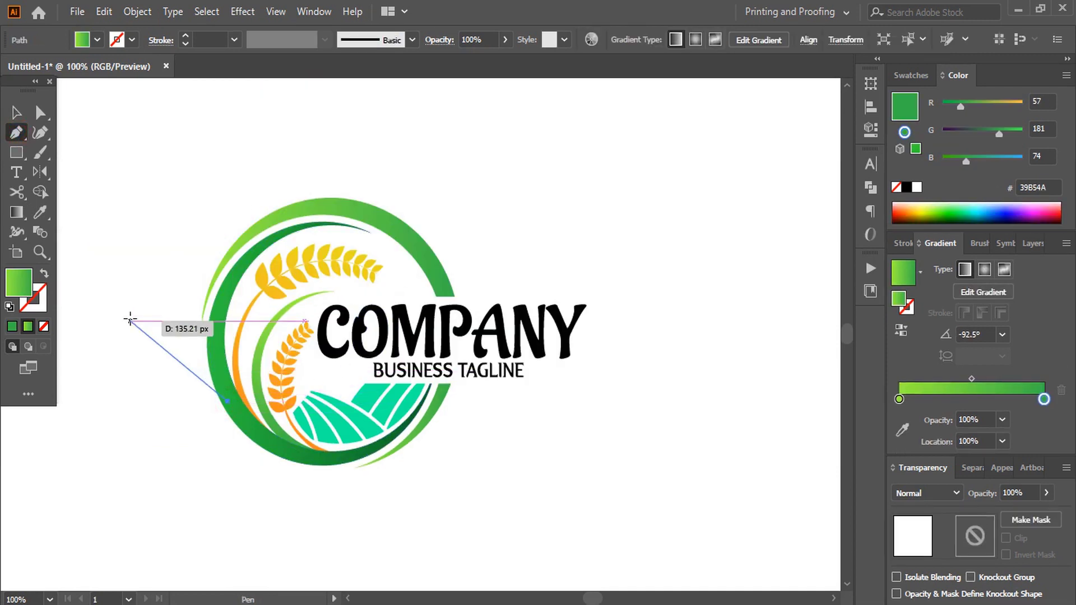
pyautogui.click(157, 328)
pyautogui.moveTo(158, 328); pyautogui.dragTo(99, 321)
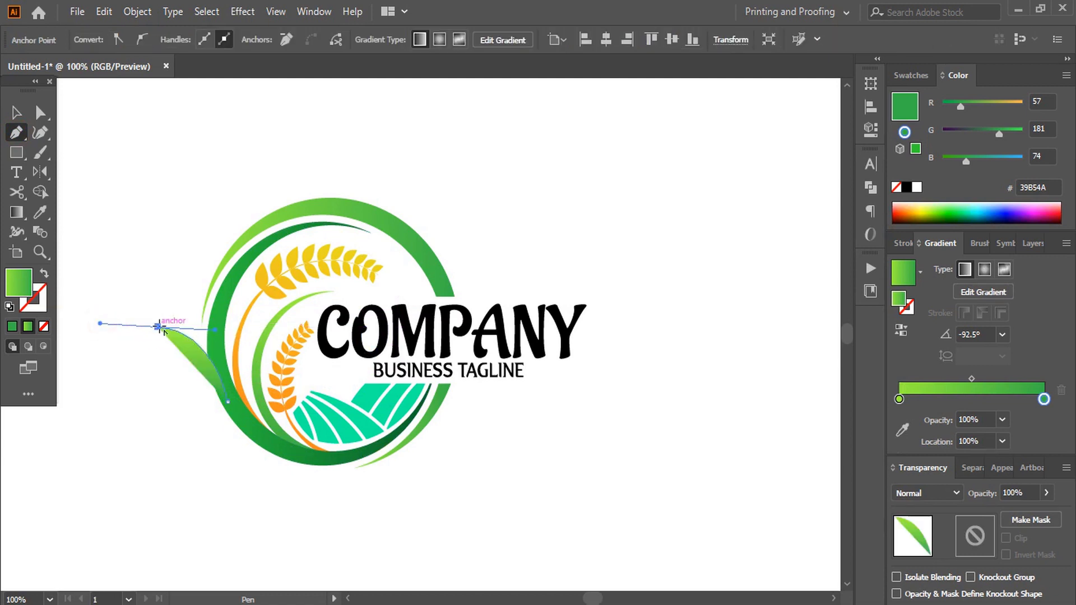
pyautogui.moveTo(228, 402); pyautogui.dragTo(247, 508)
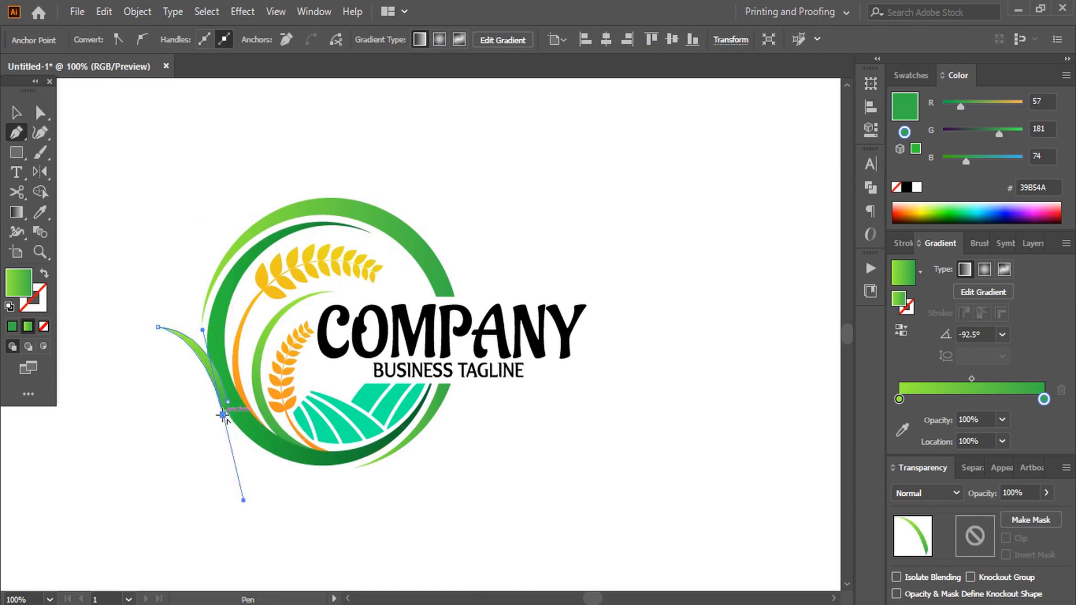
# Step: Rotate the new leaf about 11° anticlockwise and send it to the back, behind the crescents
pyautogui.press('v')
pyautogui.click(159, 318)
pyautogui.click(168, 333)
pyautogui.moveTo(236, 327); pyautogui.dragTo(227, 320)
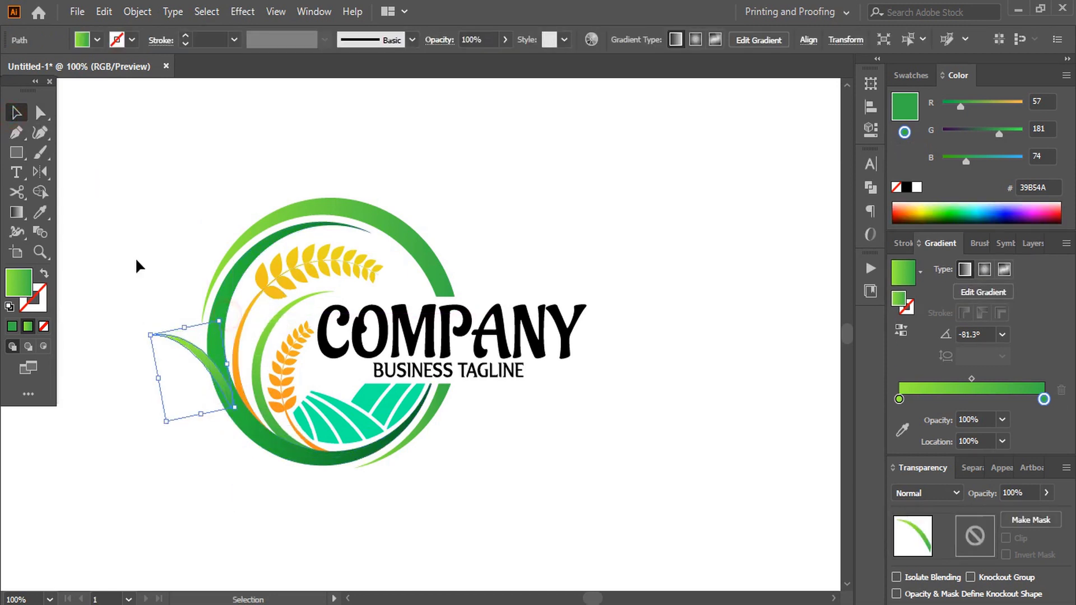
pyautogui.click(135, 257)
pyautogui.rightClick(194, 348)
pyautogui.moveTo(274, 521)
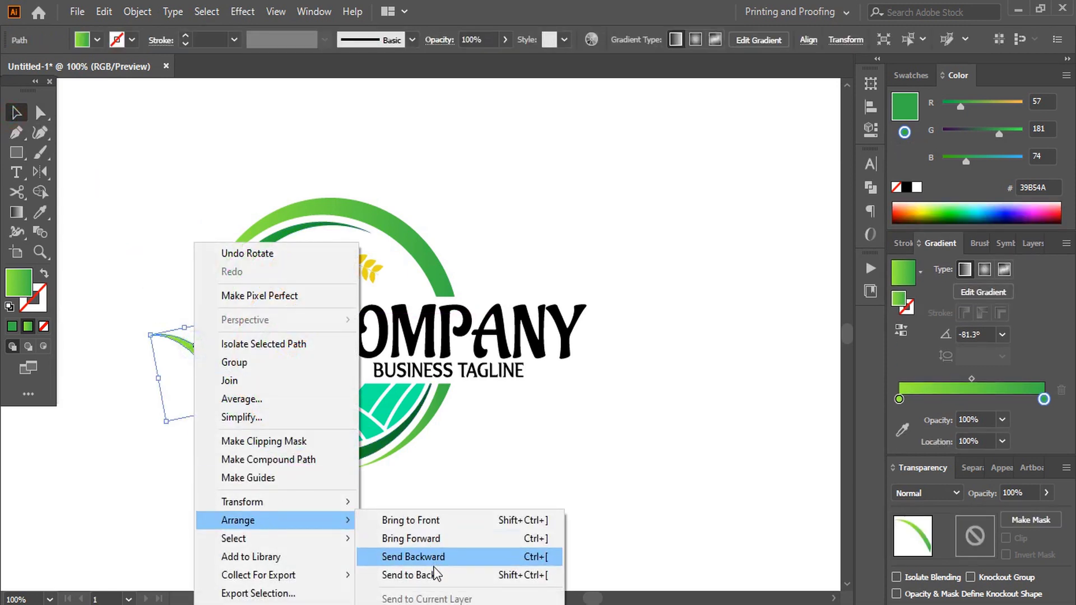
pyautogui.click(429, 577)
pyautogui.click(632, 468)
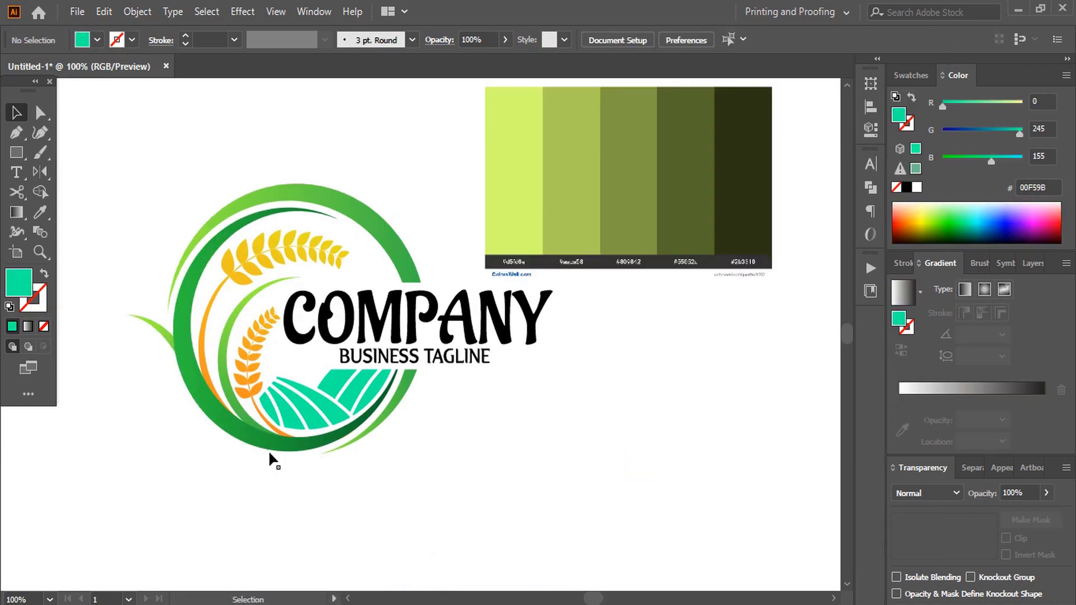
# Step: Fill the front field's first strip with 55652C and its second strip with 809842, sampled from the palette image
pyautogui.click(271, 416)
pyautogui.click(41, 213)
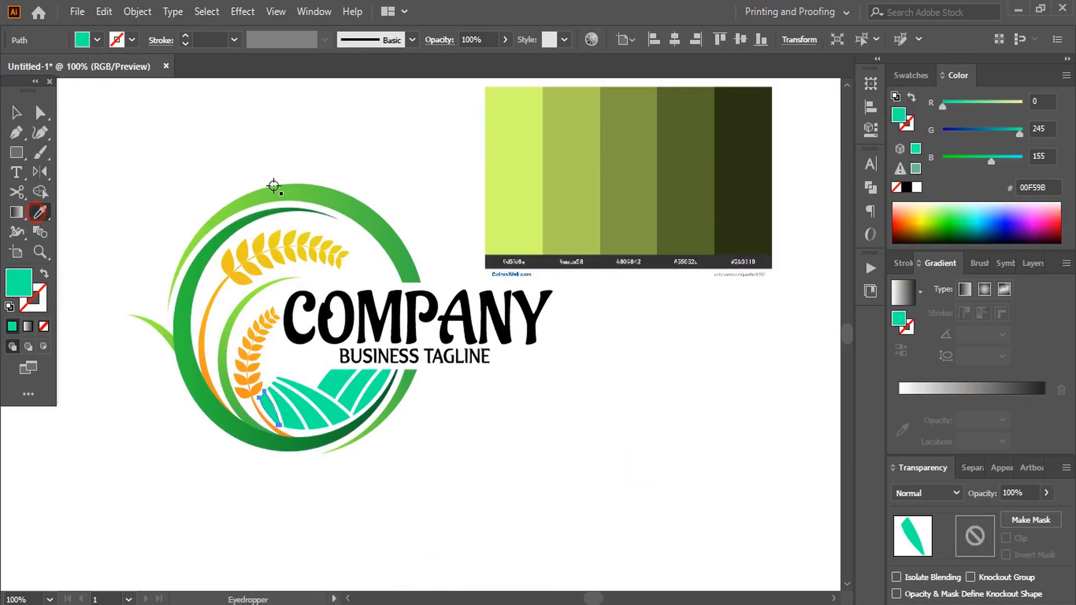
pyautogui.click(701, 206)
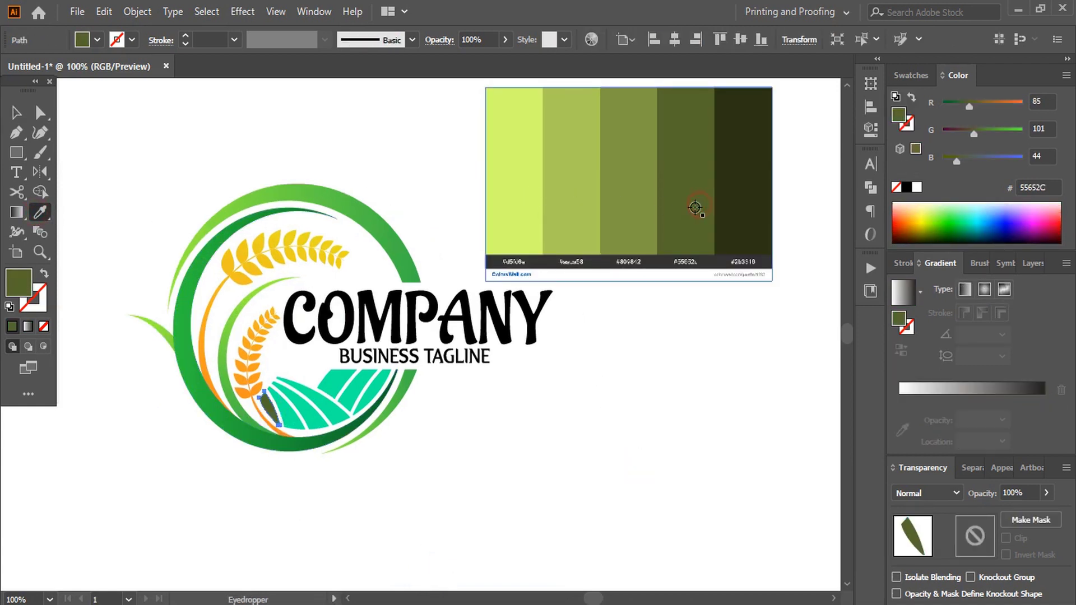
pyautogui.click(15, 113)
pyautogui.click(79, 278)
pyautogui.click(289, 409)
pyautogui.press('i')
pyautogui.click(579, 206)
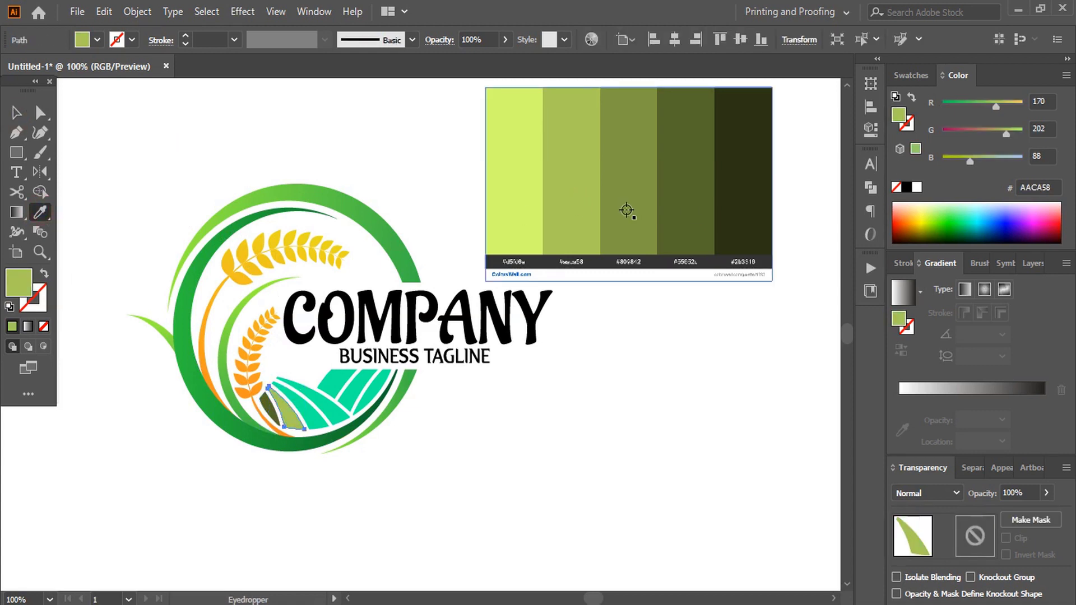
pyautogui.click(625, 209)
# Step: Fill the front field's third strip with AACA58 and its fourth strip with D5FD6E, sampled from the palette image
pyautogui.click(16, 112)
pyautogui.click(112, 157)
pyautogui.click(312, 412)
pyautogui.press('i')
pyautogui.click(636, 209)
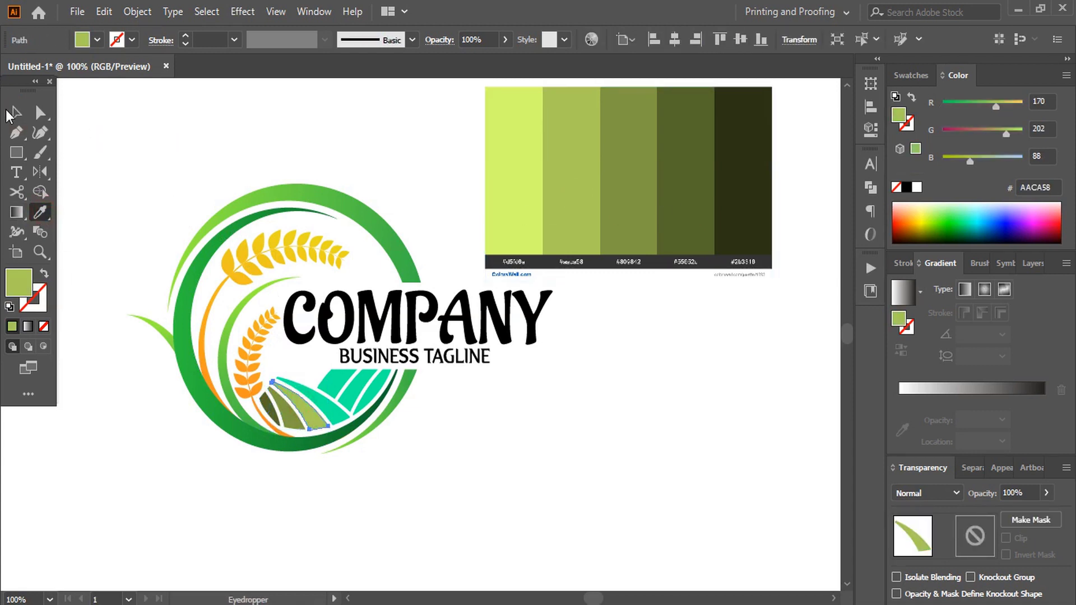
pyautogui.click(16, 113)
pyautogui.click(113, 157)
pyautogui.click(325, 399)
pyautogui.press('i')
pyautogui.click(493, 211)
pyautogui.click(16, 112)
# Step: Delete the olive-green palette image from the artwork
pyautogui.click(560, 293)
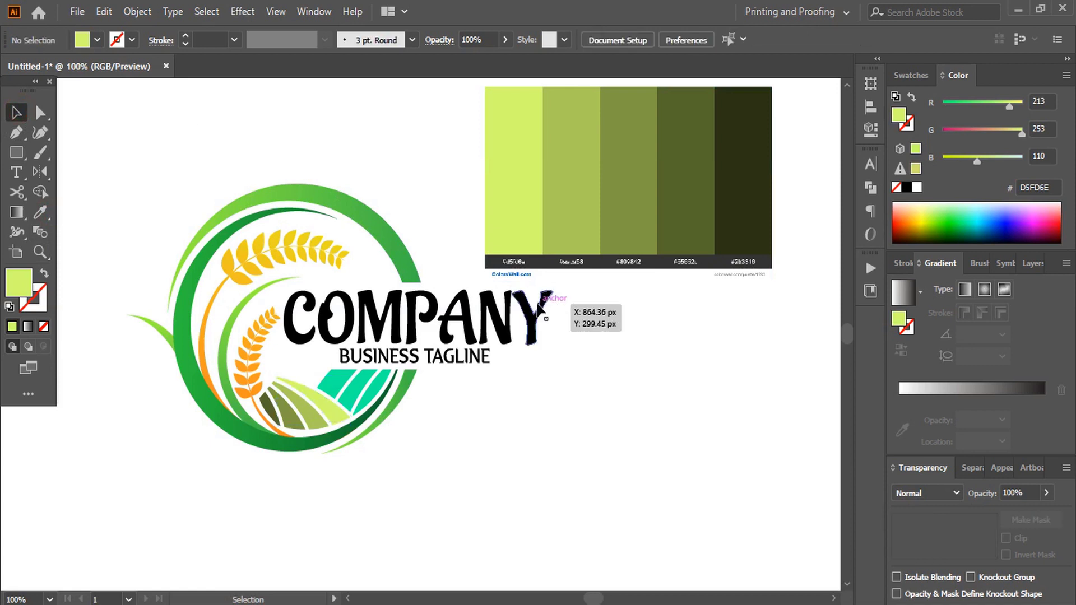
pyautogui.click(680, 215)
pyautogui.press('Delete')
# Step: Fill the left and middle strips of the rear field with olive 809842, sampled from the front field
pyautogui.hotkey('ctrl', '+')
pyautogui.click(292, 410)
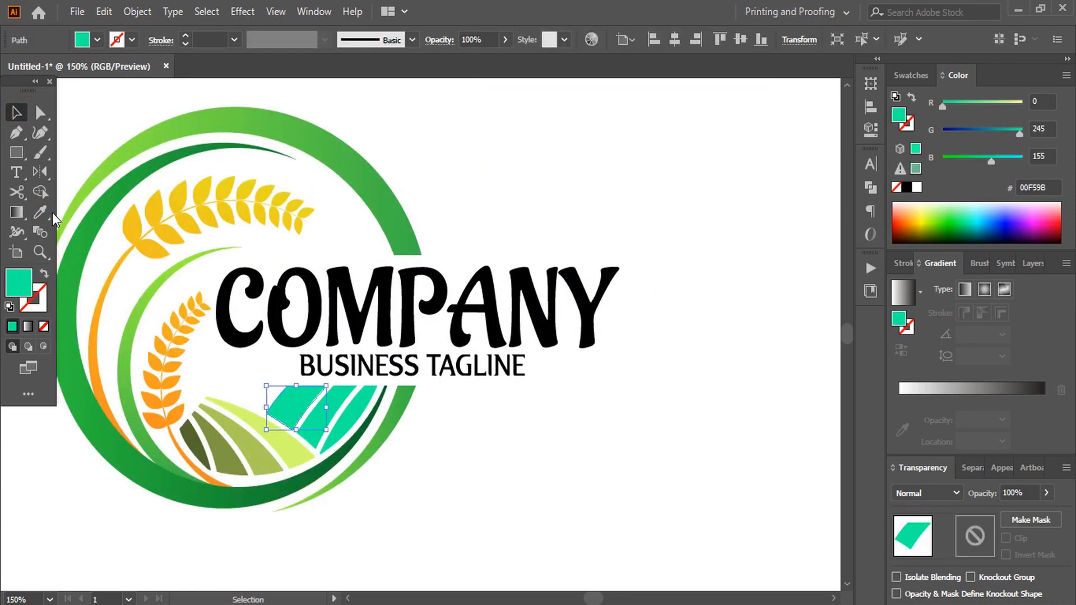
pyautogui.press('i')
pyautogui.click(224, 449)
pyautogui.click(16, 112)
pyautogui.click(84, 112)
pyautogui.click(327, 415)
pyautogui.press('i')
pyautogui.click(286, 406)
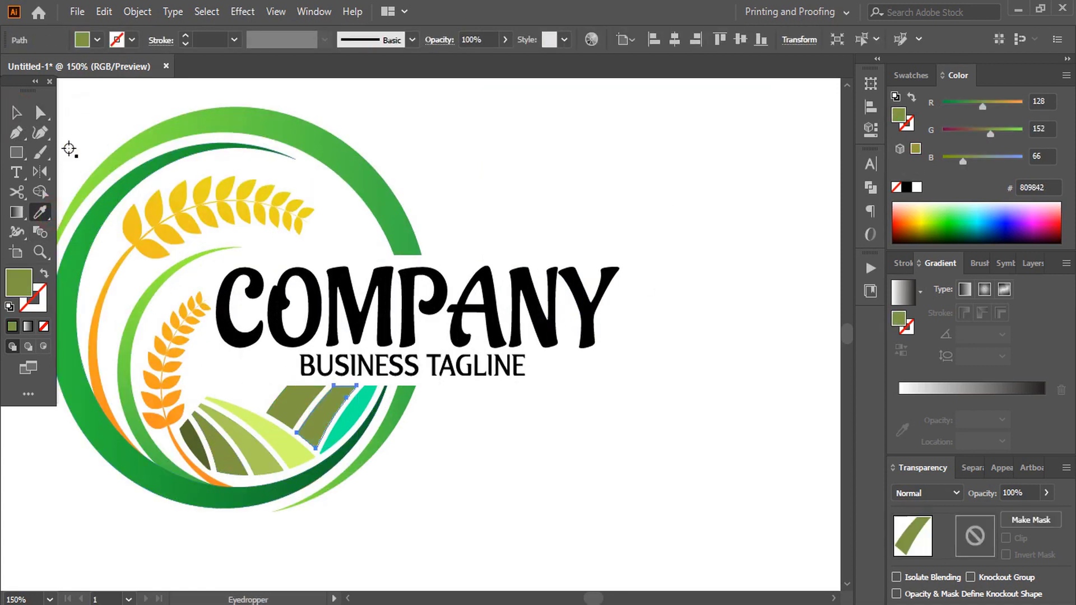
# Step: Fill the rightmost strip of the rear field with 55652C, sampled from the darkest front strip
pyautogui.click(16, 112)
pyautogui.click(447, 193)
pyautogui.click(350, 415)
pyautogui.press('i')
pyautogui.click(206, 447)
pyautogui.click(16, 112)
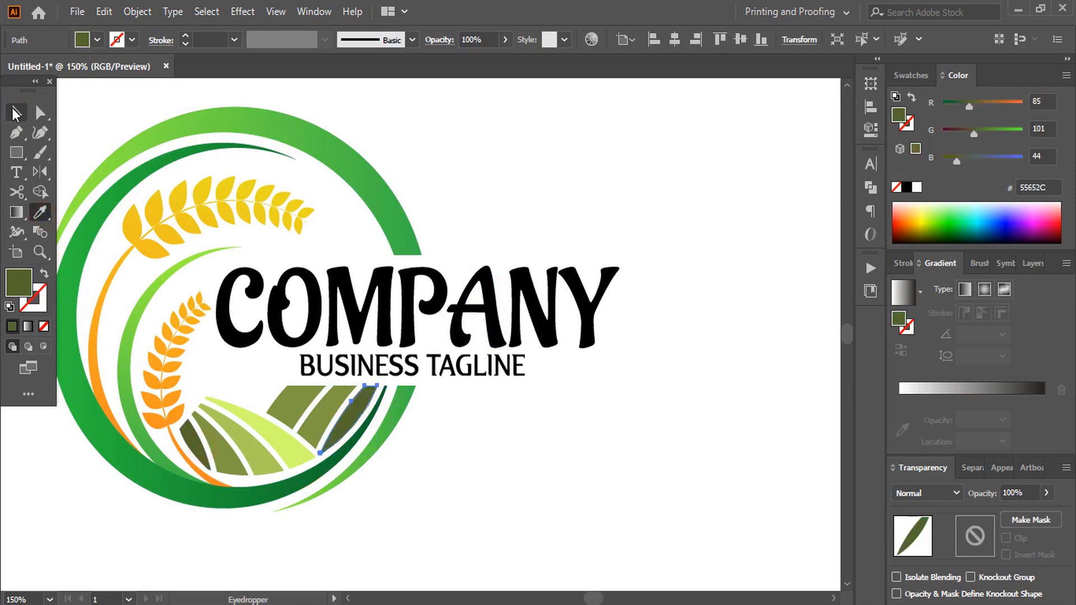
pyautogui.click(84, 112)
# Step: Recolour the left strip of the rear field to light olive AACA58, keeping the middle strip at 809842
pyautogui.click(328, 415)
pyautogui.press('i')
pyautogui.click(16, 112)
pyautogui.click(169, 258)
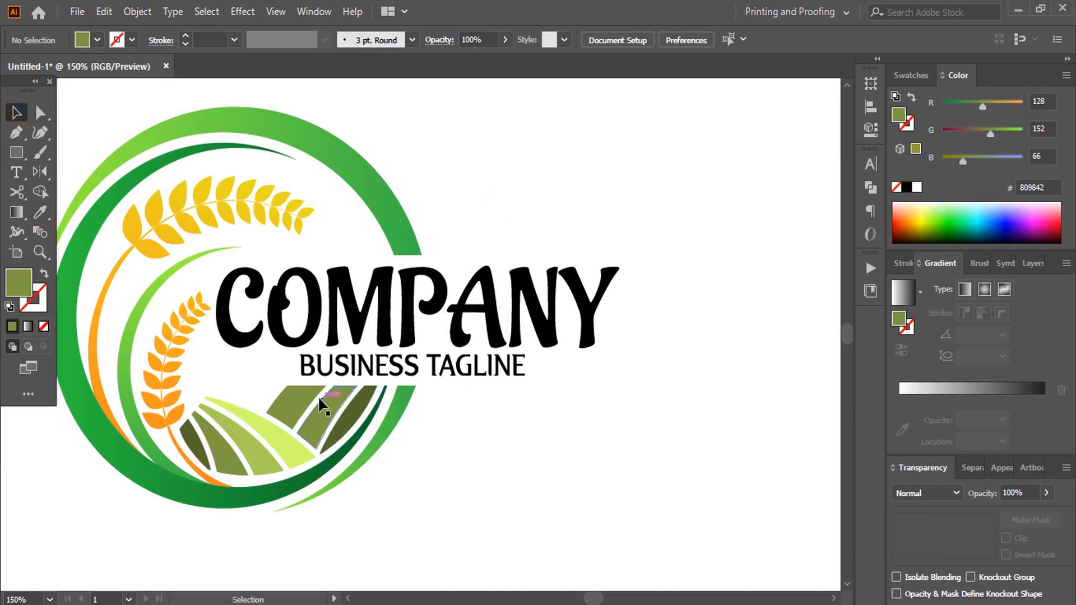
pyautogui.click(291, 406)
pyautogui.press('i')
pyautogui.click(225, 443)
pyautogui.click(13, 112)
pyautogui.click(603, 191)
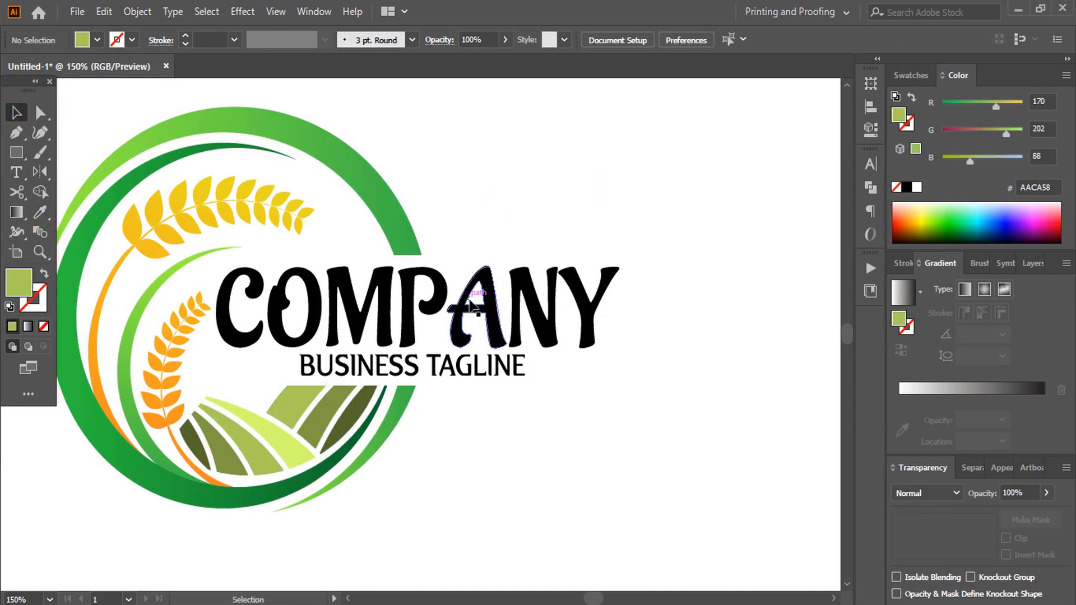
# Step: Copy the dark green crescent's gradient onto the COMPANY lettering and run it vertically, from green down to dark green
pyautogui.click(477, 303)
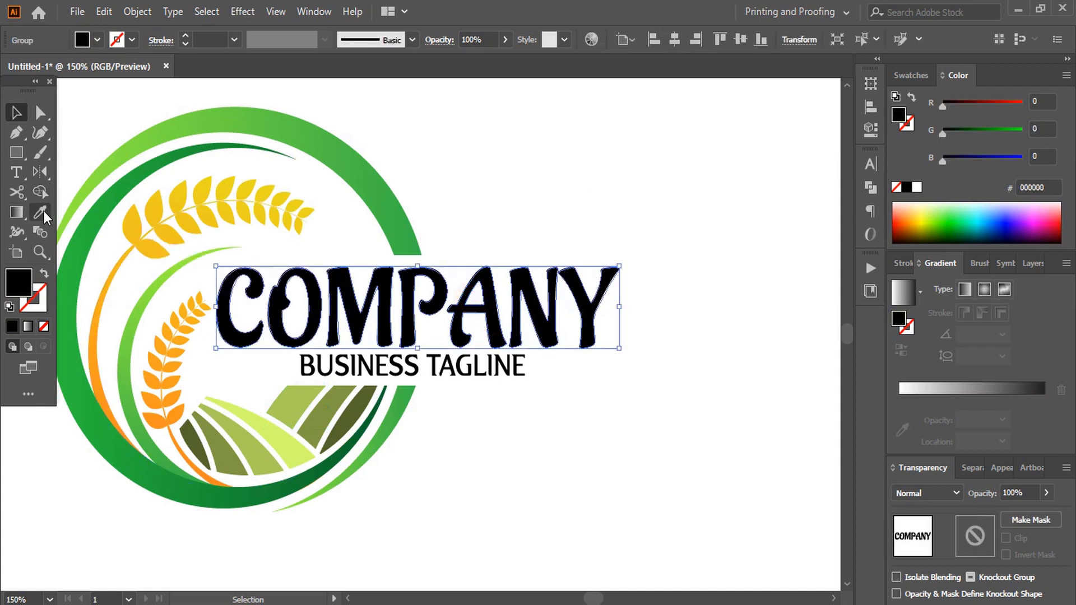
pyautogui.click(44, 212)
pyautogui.click(71, 261)
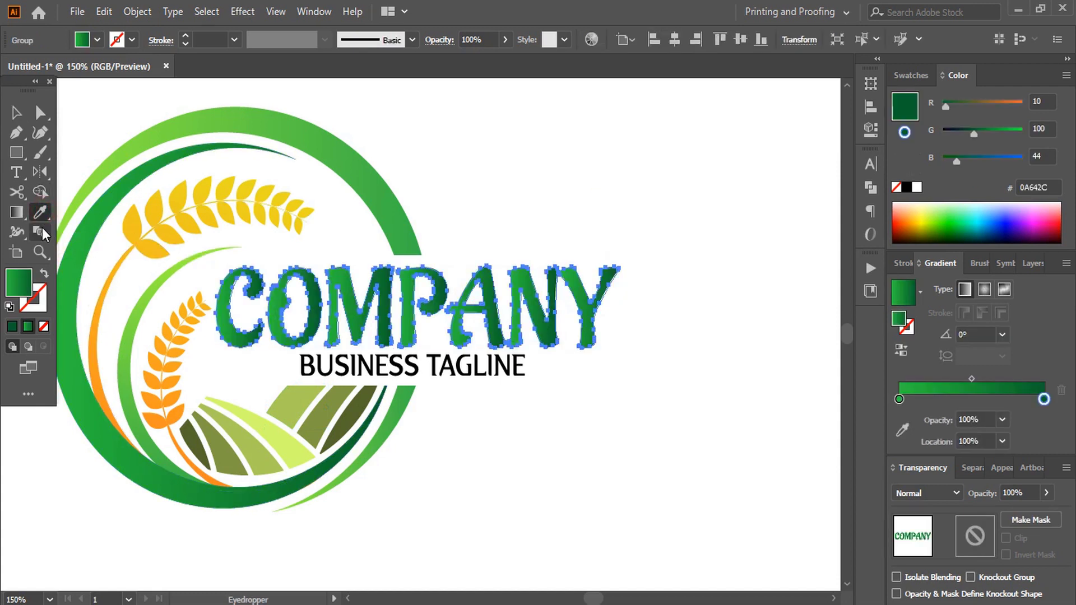
pyautogui.click(12, 213)
pyautogui.moveTo(381, 263); pyautogui.dragTo(385, 352)
pyautogui.click(15, 112)
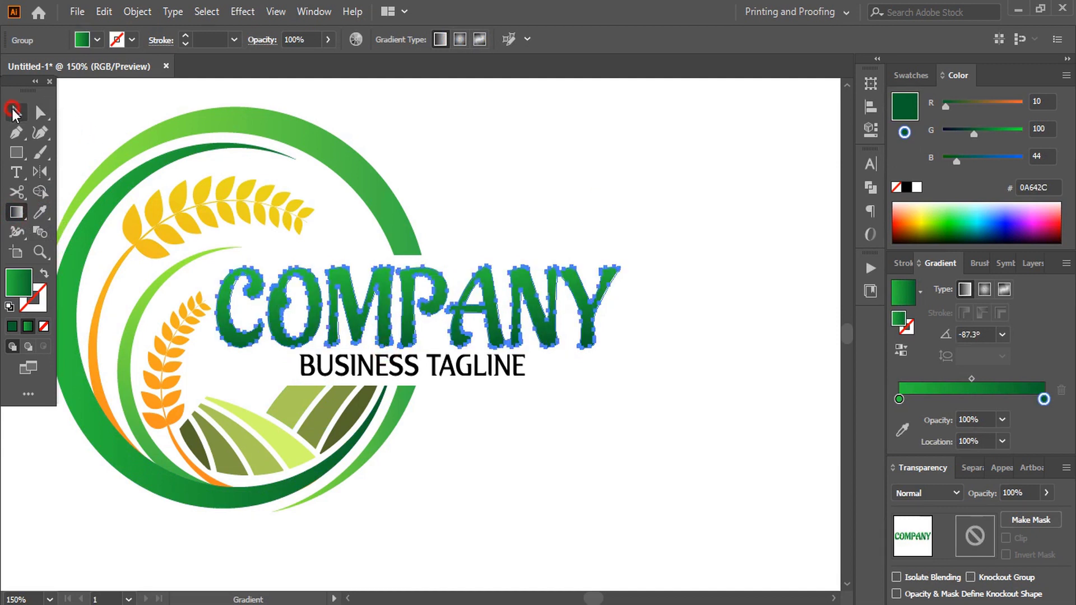
pyautogui.click(497, 203)
# Step: Copy the wheat's yellow-to-orange gradient onto BUSINESS TAGLINE and stretch it horizontally across the whole line
pyautogui.click(412, 365)
pyautogui.click(43, 214)
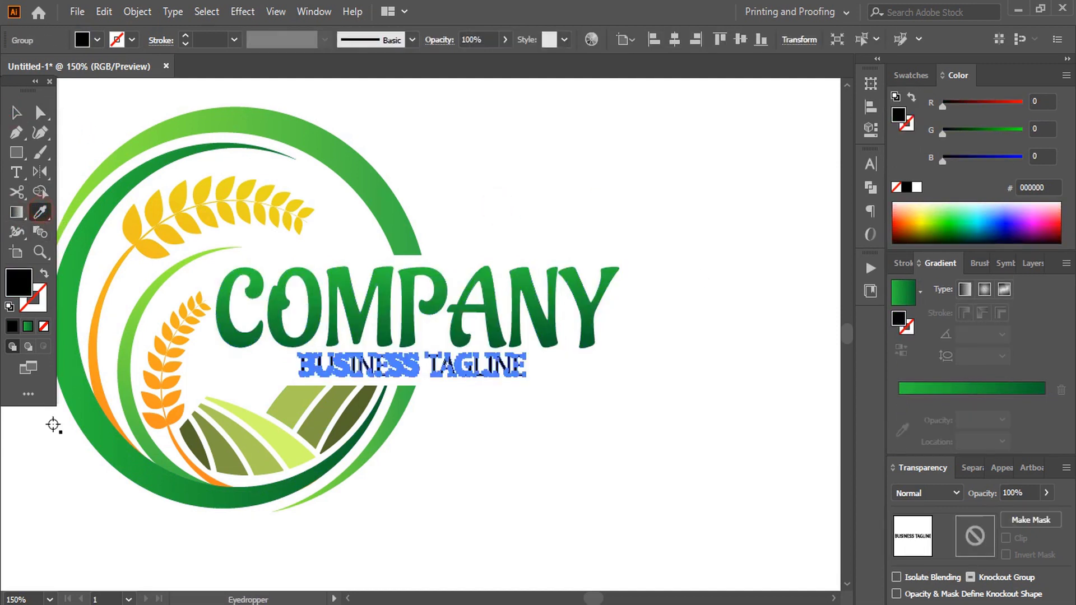
pyautogui.click(168, 233)
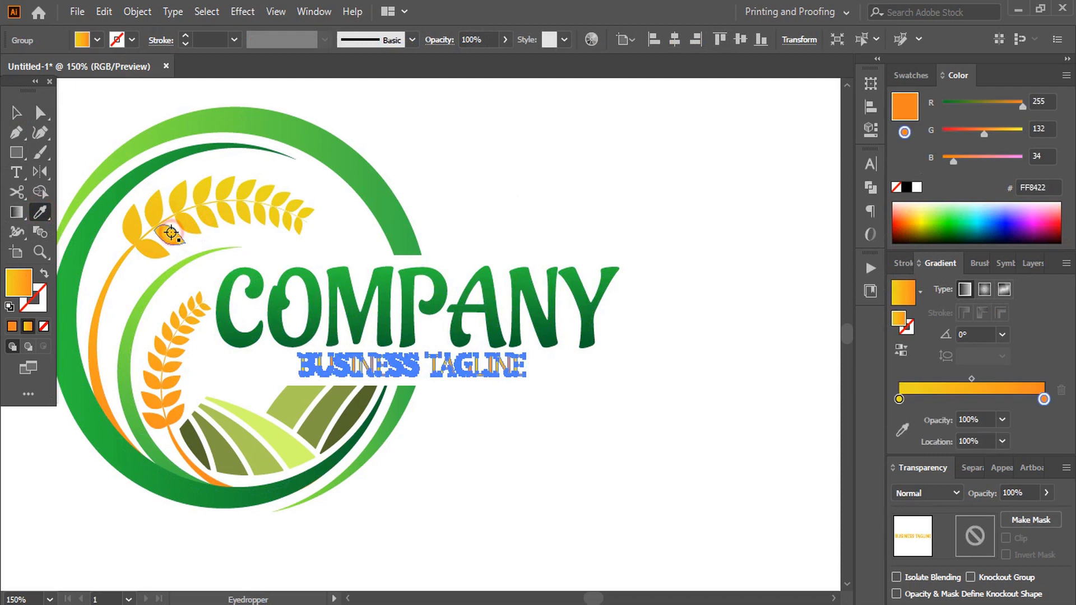
pyautogui.click(17, 213)
pyautogui.moveTo(300, 365); pyautogui.dragTo(528, 373)
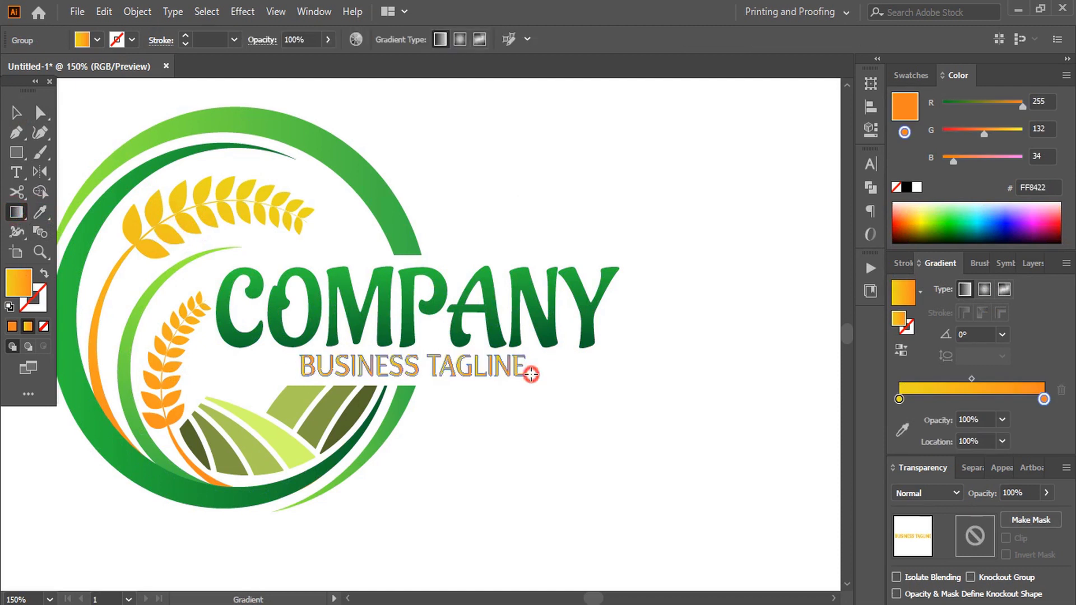
pyautogui.click(15, 115)
pyautogui.click(476, 213)
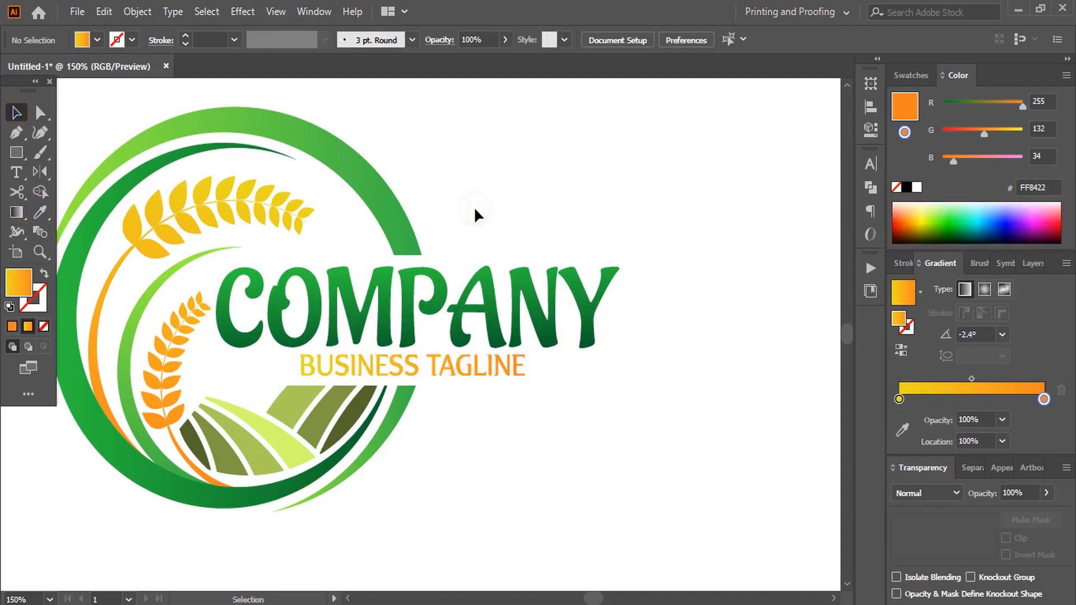
# Step: Draw a straight horizontal accent line to the right of BUSINESS TAGLINE with the Pen tool and give it a 0.75 pt orange-red stroke
pyautogui.hotkey('ctrl', '1')
pyautogui.press('p')
pyautogui.click(446, 335)
pyautogui.click(531, 335)
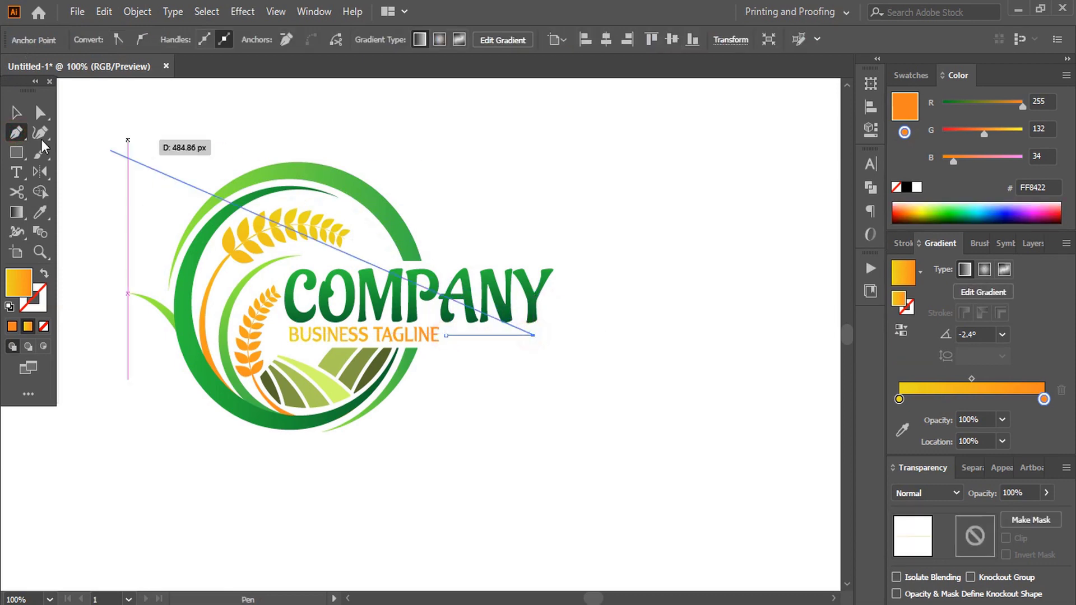
pyautogui.press('v')
pyautogui.click(144, 115)
pyautogui.click(470, 337)
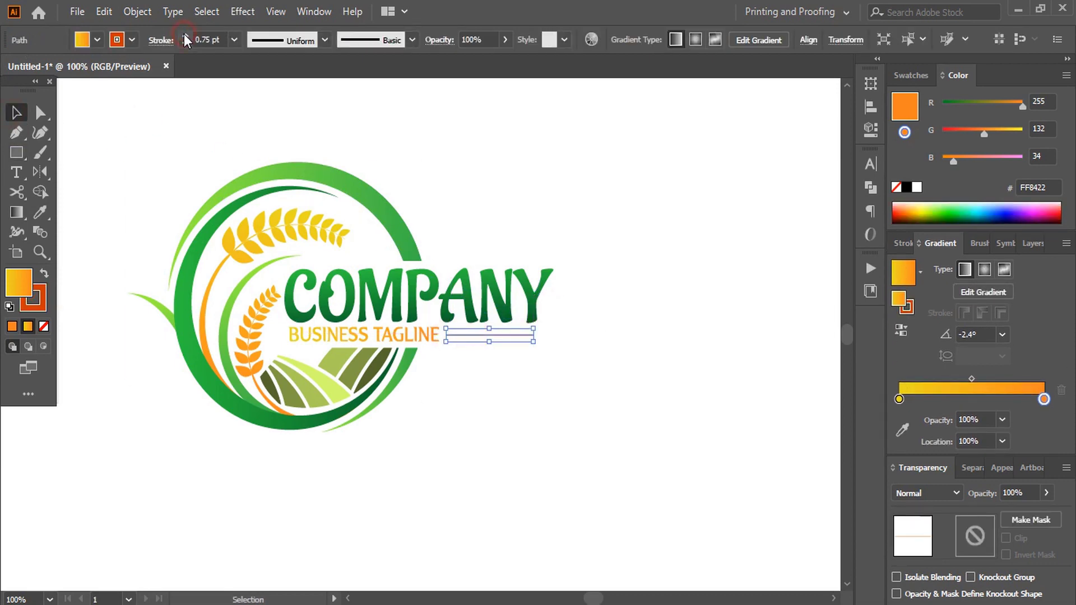
# Step: Expand the accent line beside BUSINESS TAGLINE so its stroke is converted into a filled shape
pyautogui.click(137, 11)
pyautogui.click(227, 201)
pyautogui.click(499, 402)
pyautogui.click(635, 308)
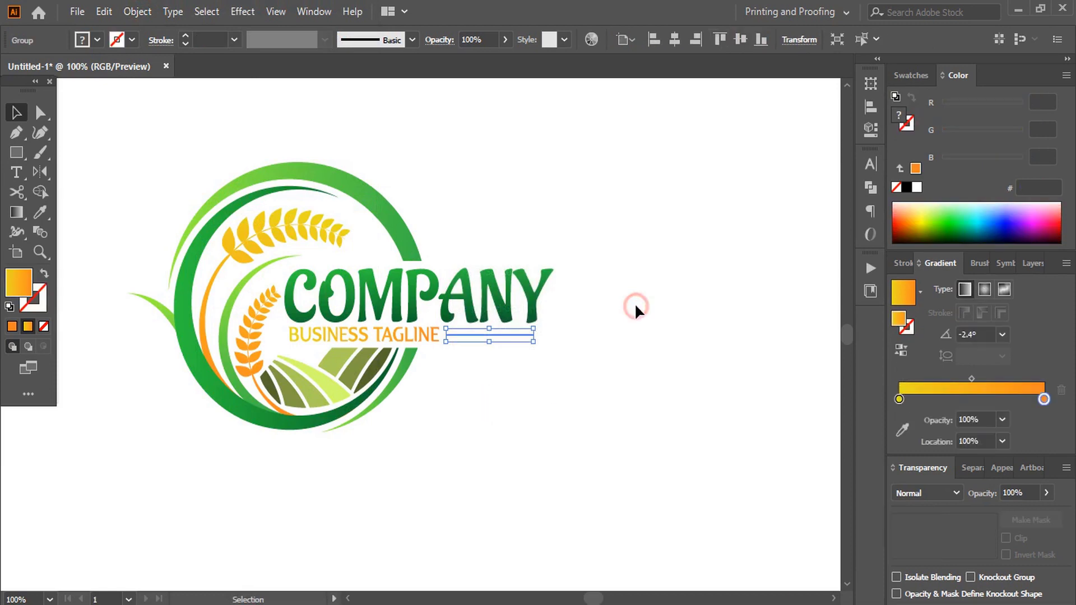
# Step: Set up a Save for Web export of the logo as PNG-24 with transparency, scaled 200 percent to 2560 × 1440 px
pyautogui.hotkey('ctrl', '-')
pyautogui.hotkey('ctrl', '-')
pyautogui.click(449, 333)
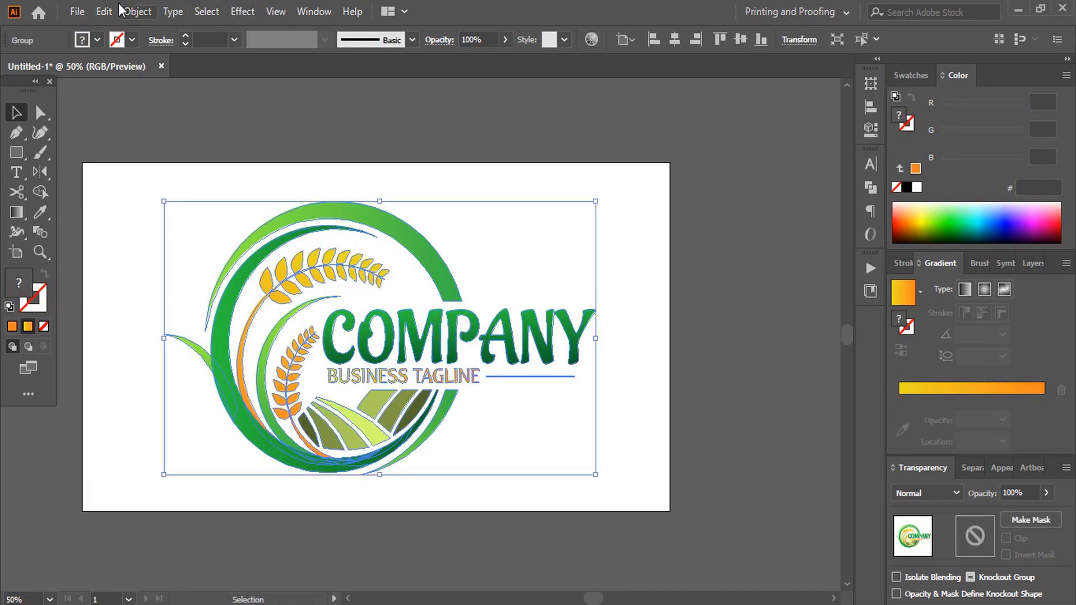
pyautogui.click(77, 12)
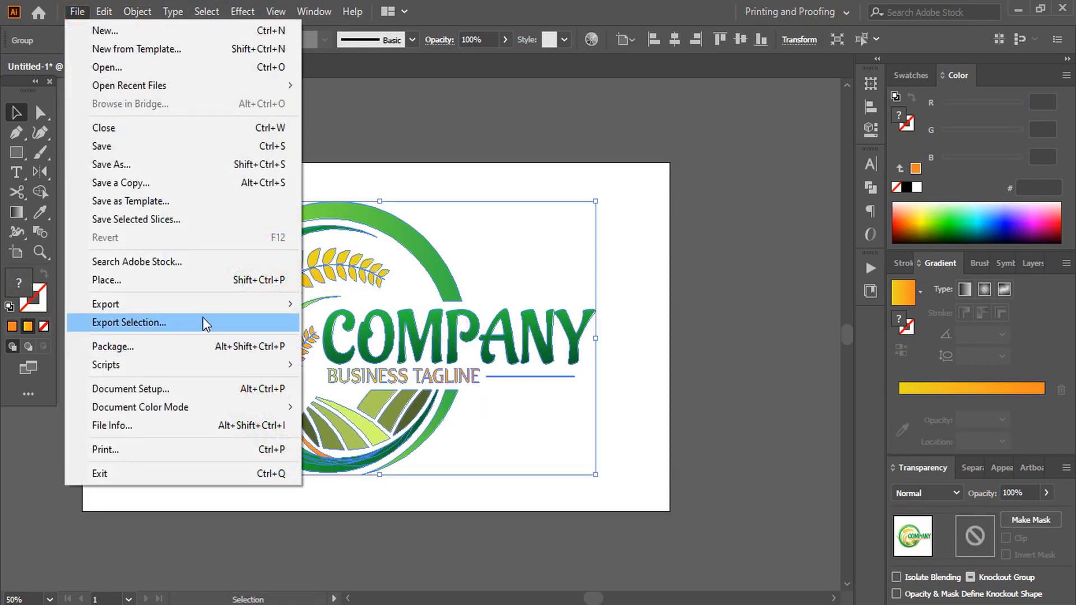
pyautogui.moveTo(219, 307)
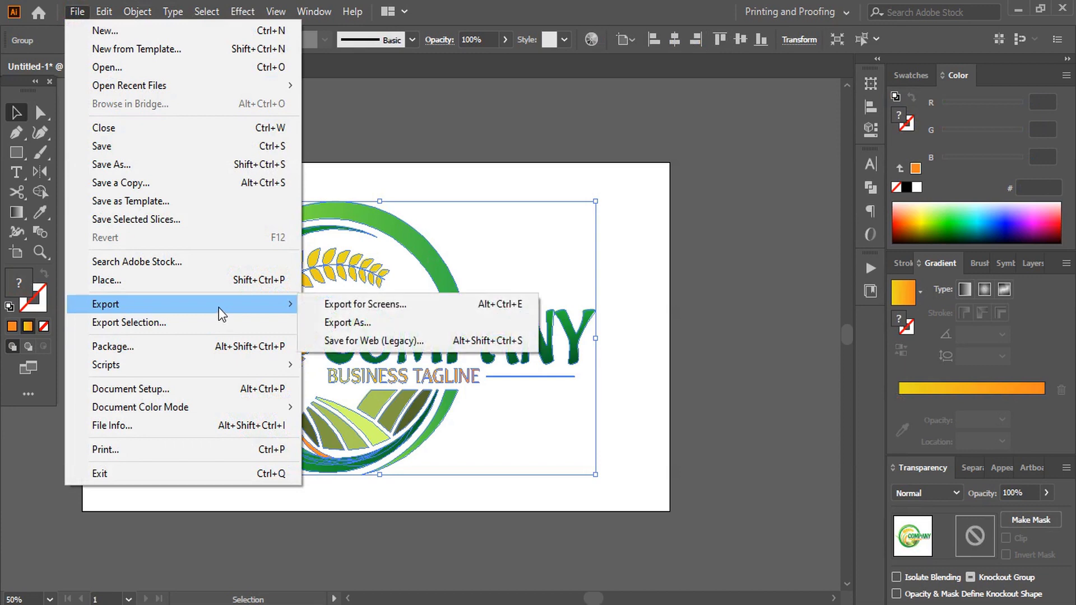
pyautogui.click(394, 343)
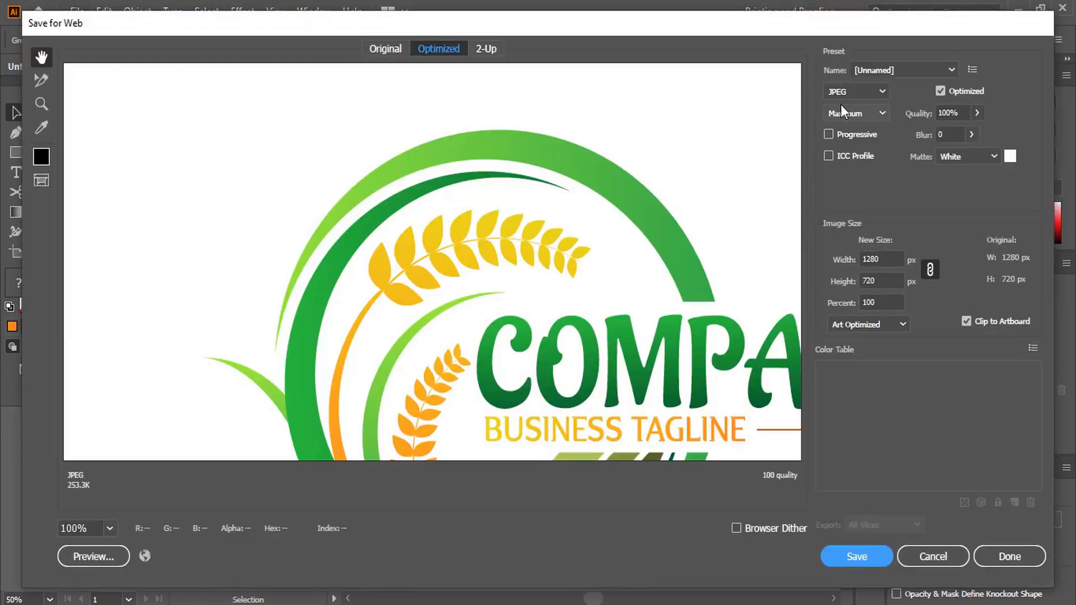
pyautogui.click(881, 93)
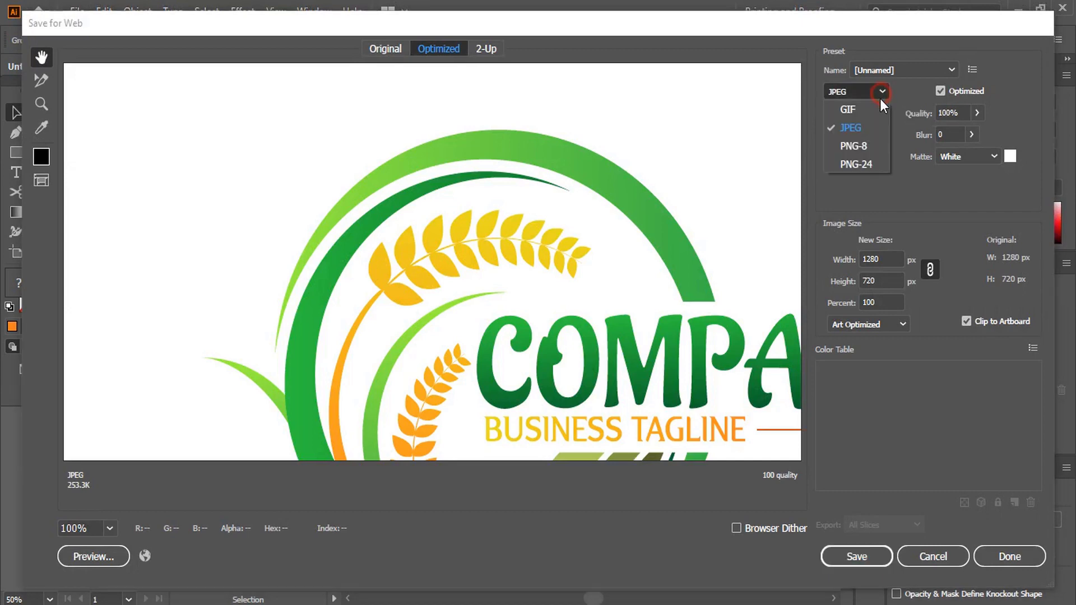
pyautogui.click(857, 164)
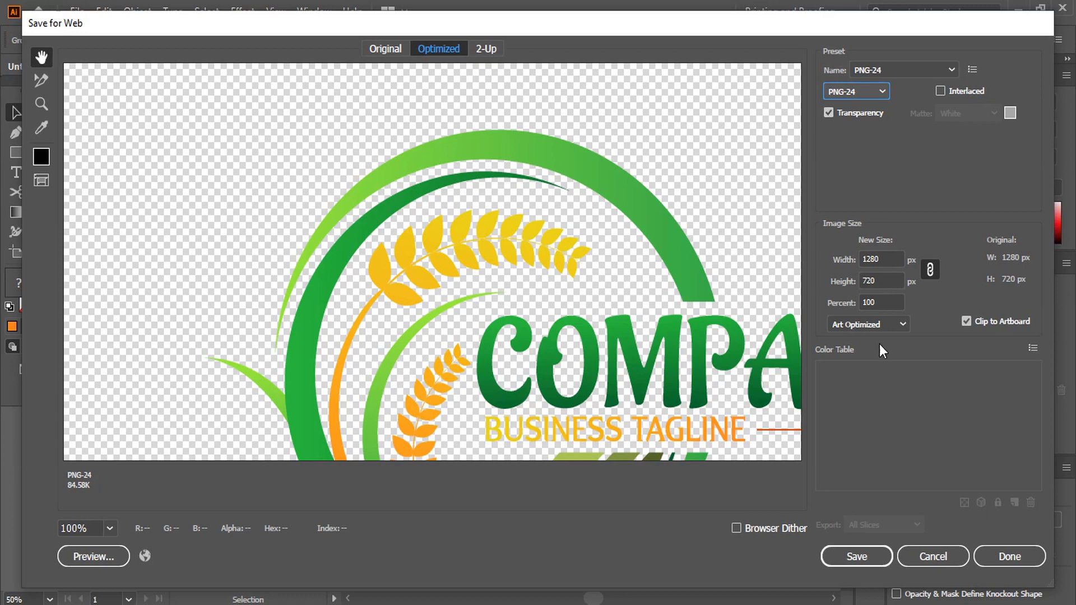
pyautogui.click(115, 528)
pyautogui.click(128, 508)
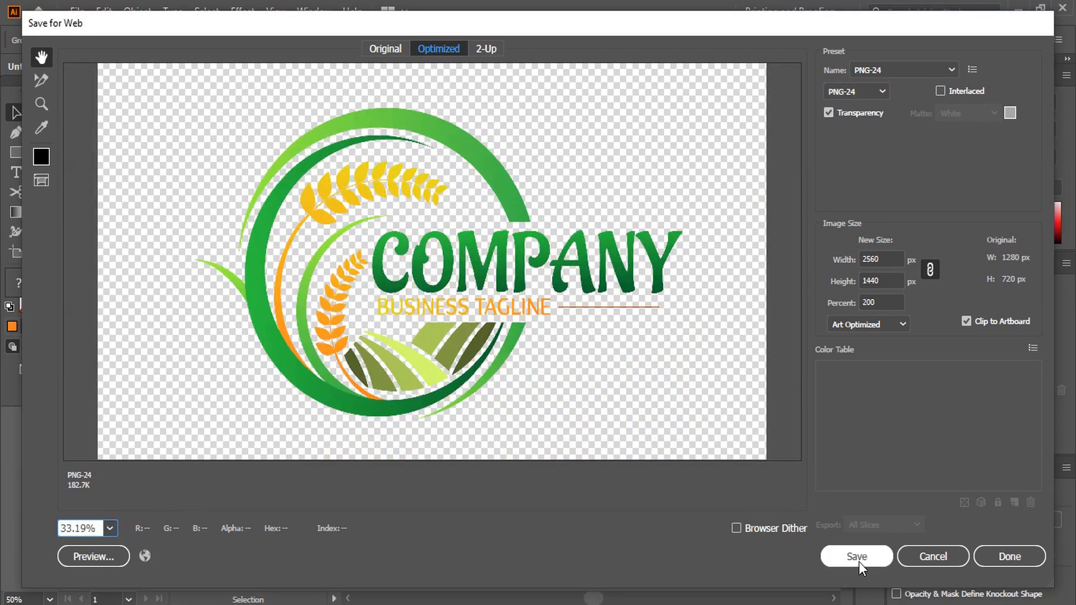
# Step: Save the optimized logo image to the Desktop as SDFGDG and deselect the artwork
pyautogui.click(857, 556)
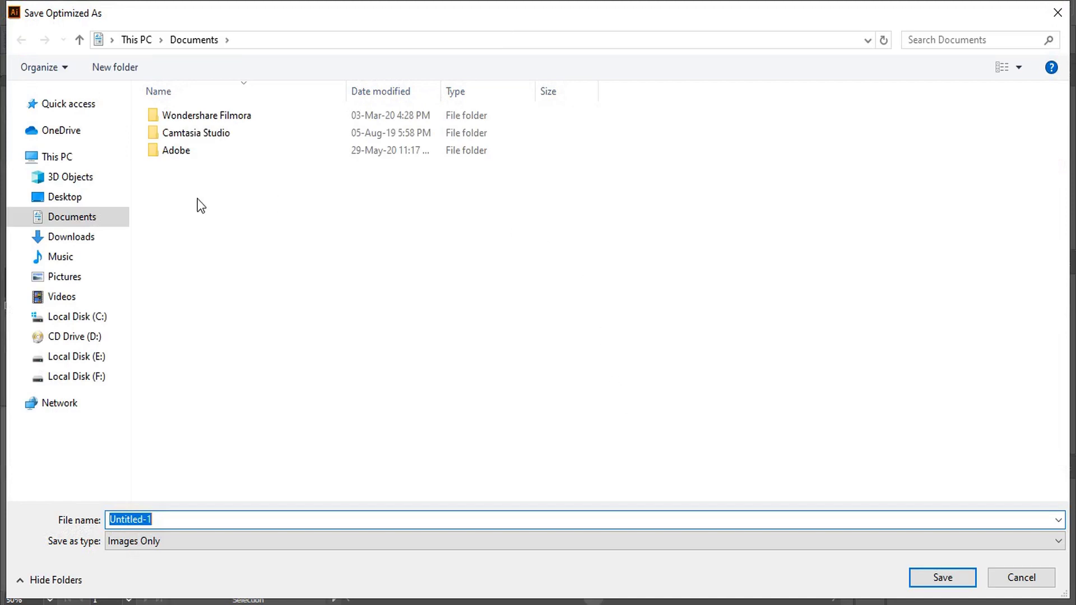
pyautogui.click(64, 197)
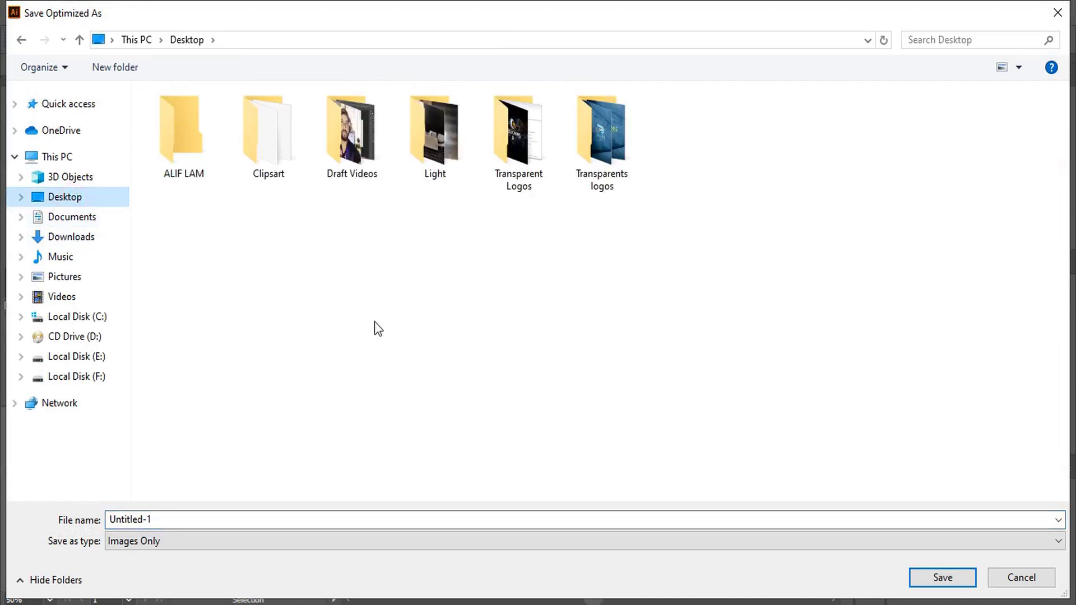
pyautogui.click(239, 526)
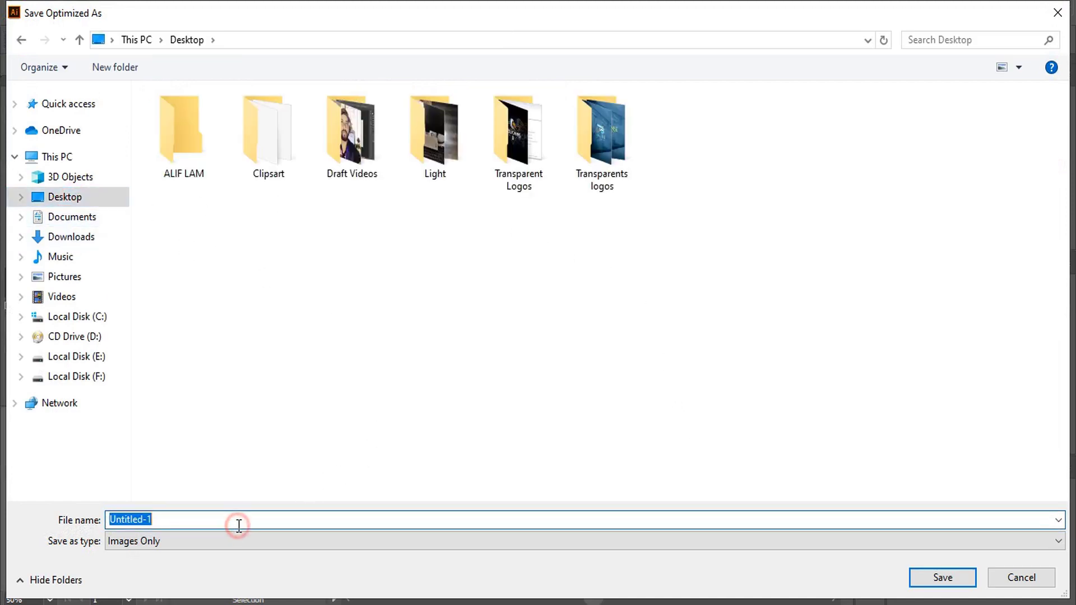
pyautogui.write('SDFGDG')
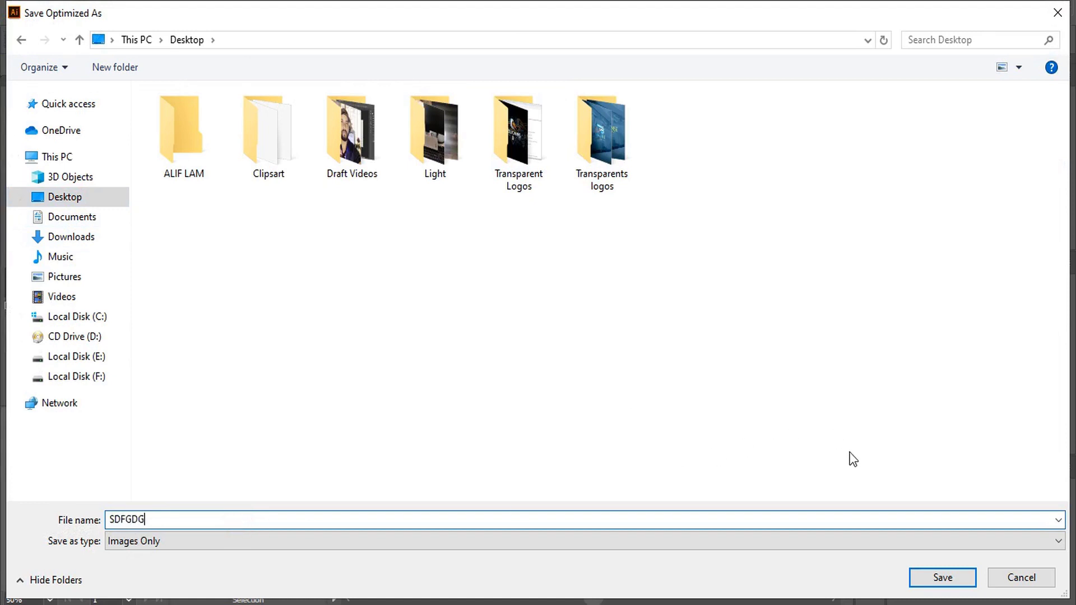
pyautogui.click(941, 579)
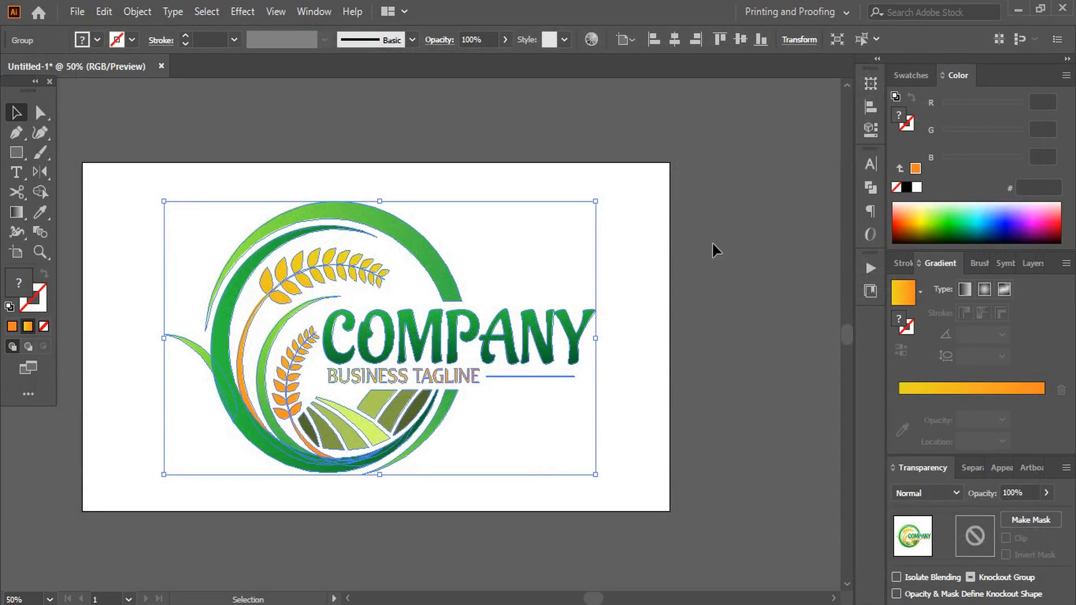
pyautogui.click(616, 271)
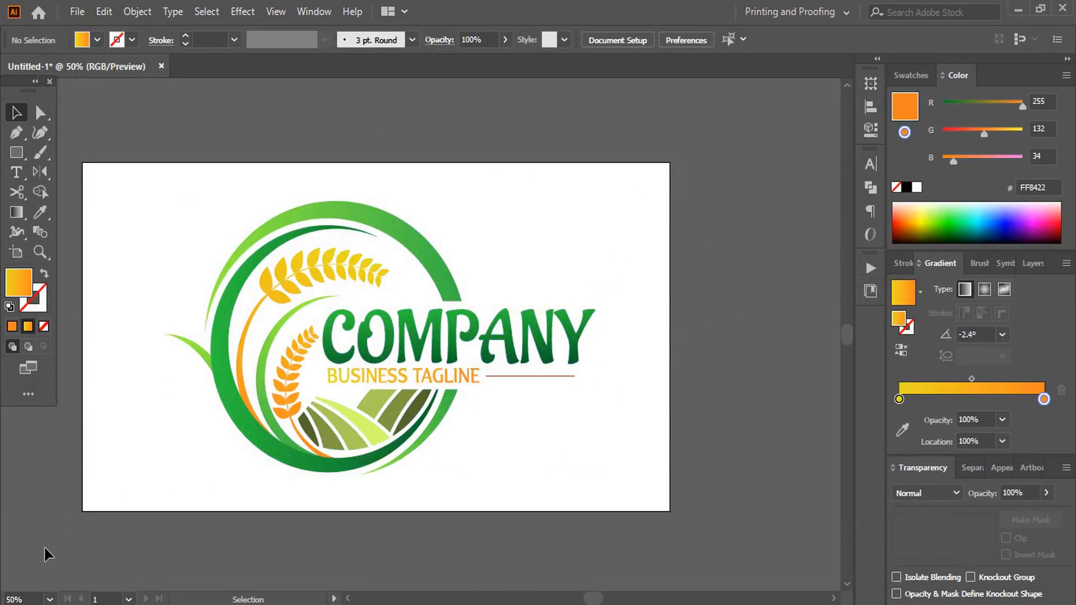
# Step: Switch to Adobe Photoshop 2020 and open the exported SDFGDG image from the Desktop
pyautogui.click(12, 604)
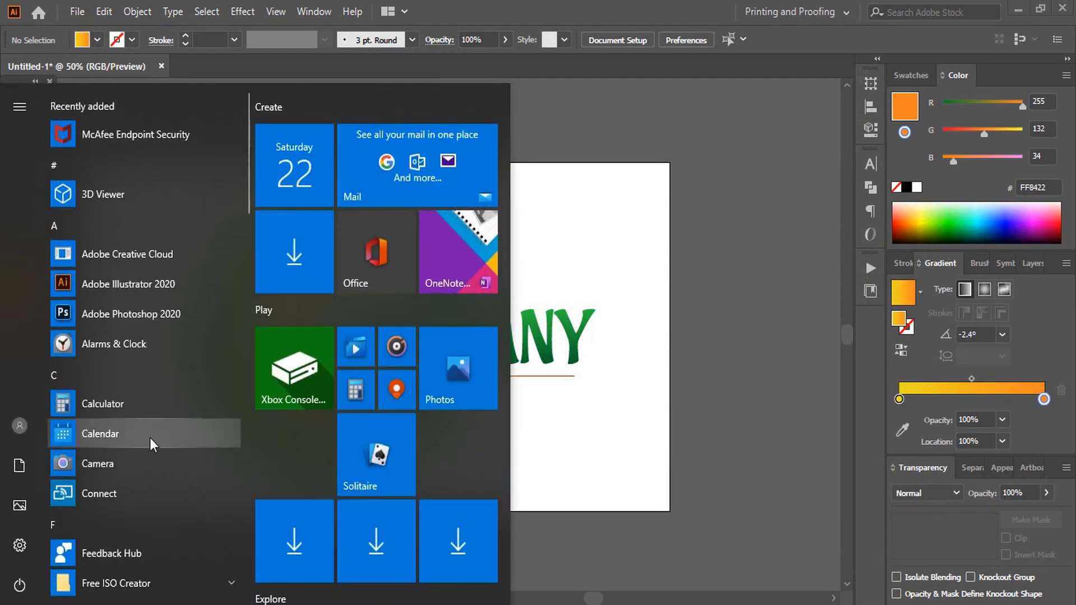
pyautogui.click(146, 315)
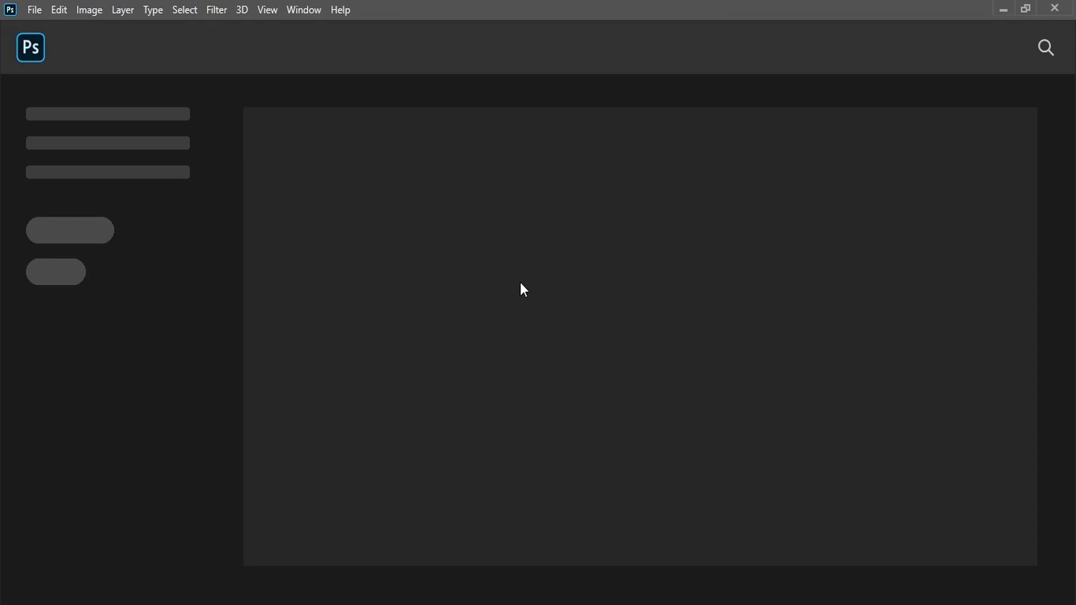
pyautogui.click(32, 10)
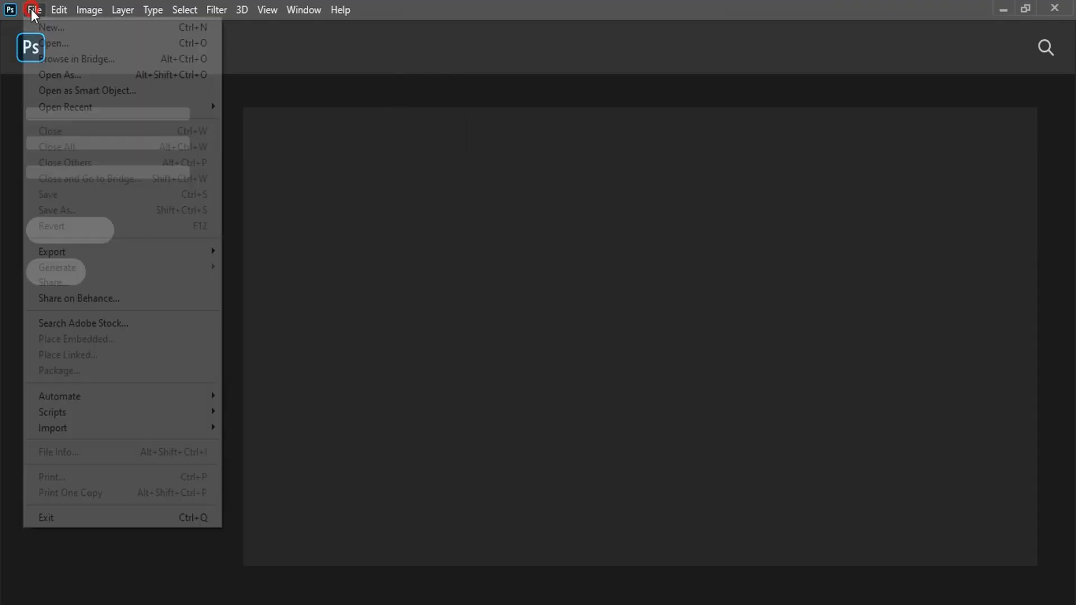
pyautogui.click(50, 44)
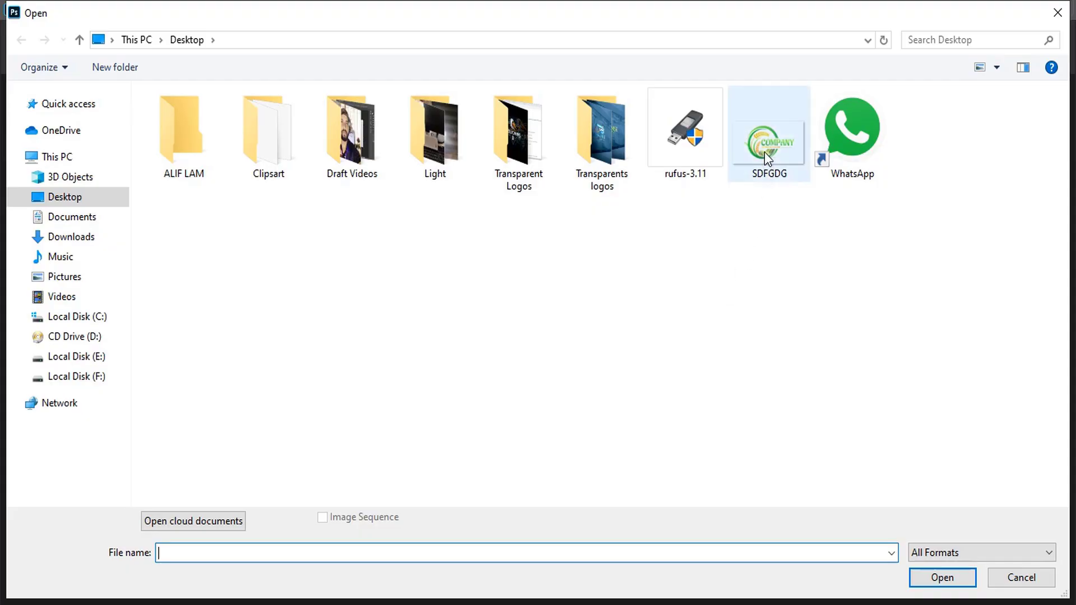
pyautogui.doubleClick(764, 147)
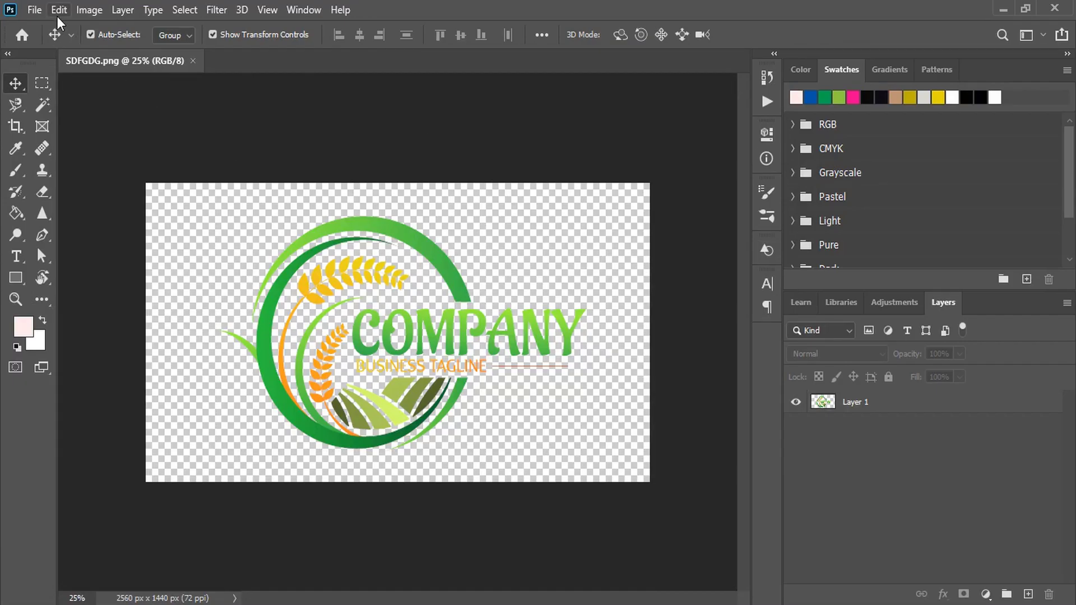
# Step: Open the Glass mockup PSD from the Mockup folder inside Popular mock up
pyautogui.click(33, 10)
pyautogui.click(56, 44)
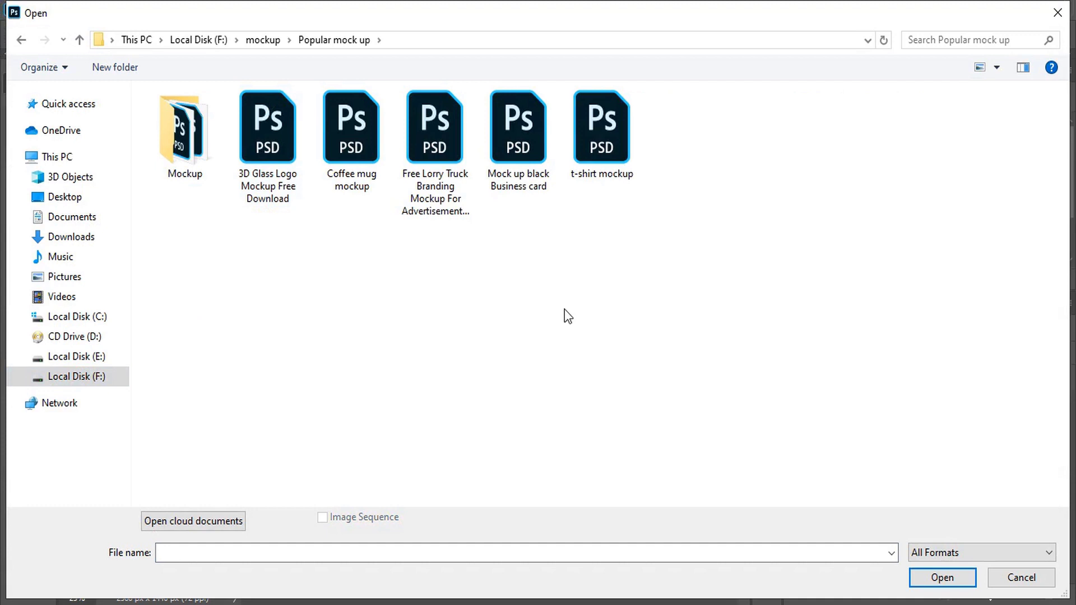
pyautogui.doubleClick(193, 147)
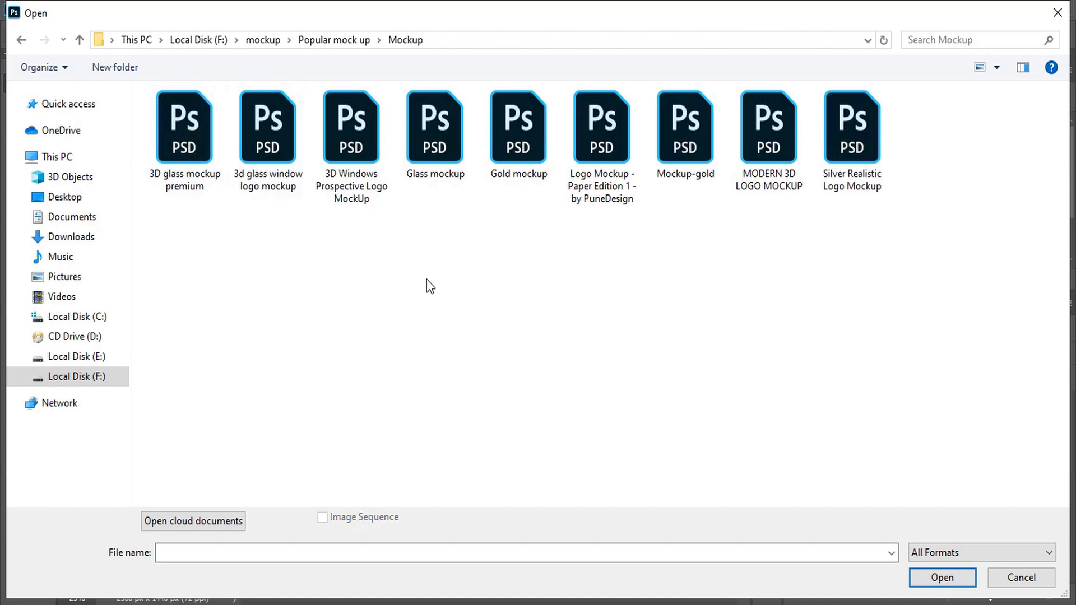
pyautogui.click(426, 139)
pyautogui.click(920, 580)
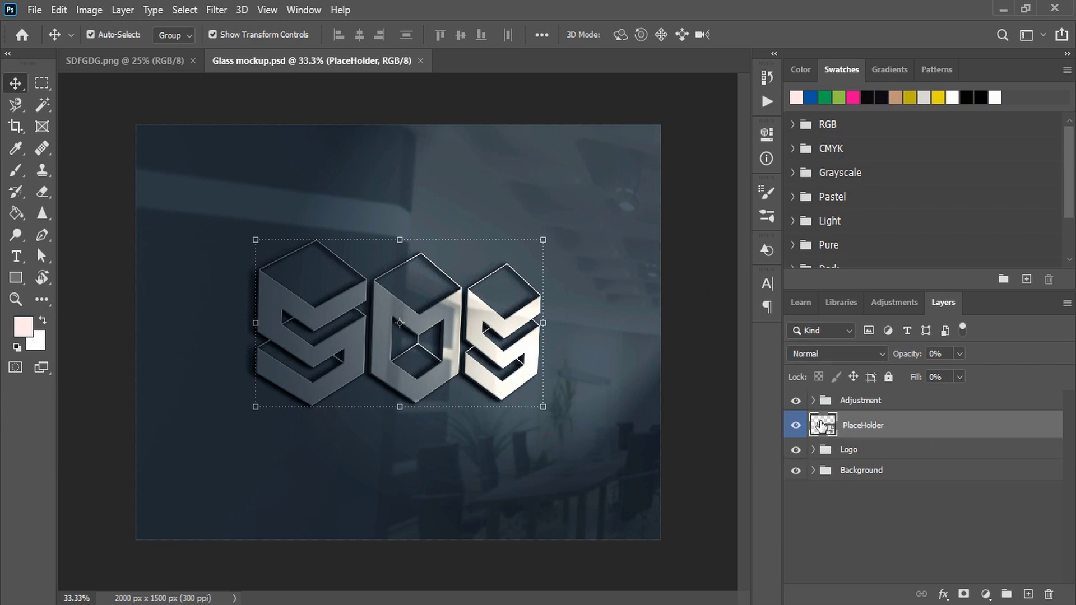
# Step: Open the contents of the PlaceHolder smart object and copy the farm logo from SDFGDG.png into it
pyautogui.doubleClick(820, 426)
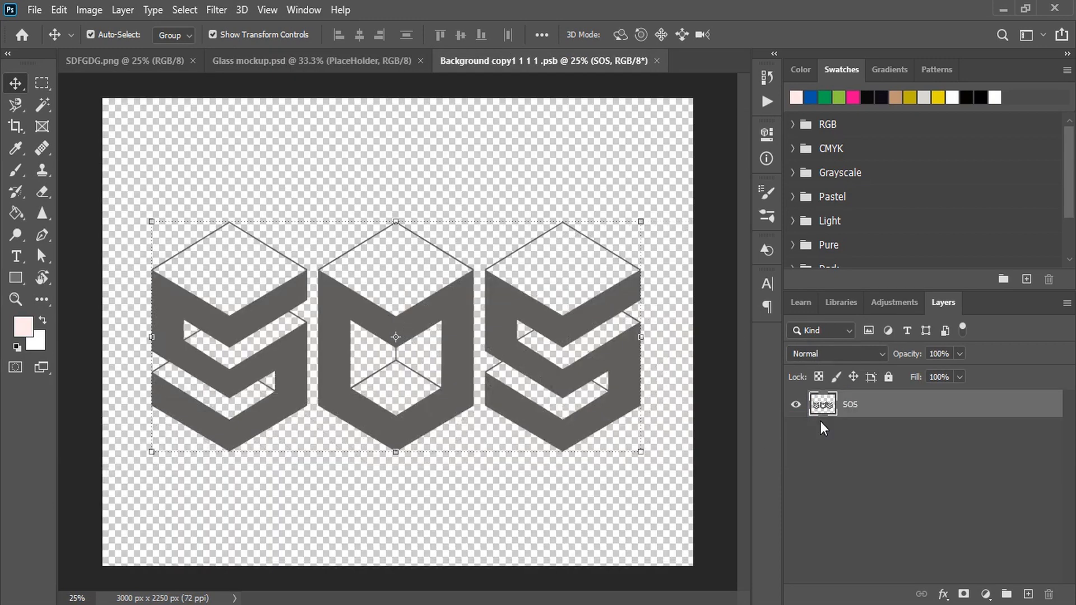
pyautogui.click(136, 66)
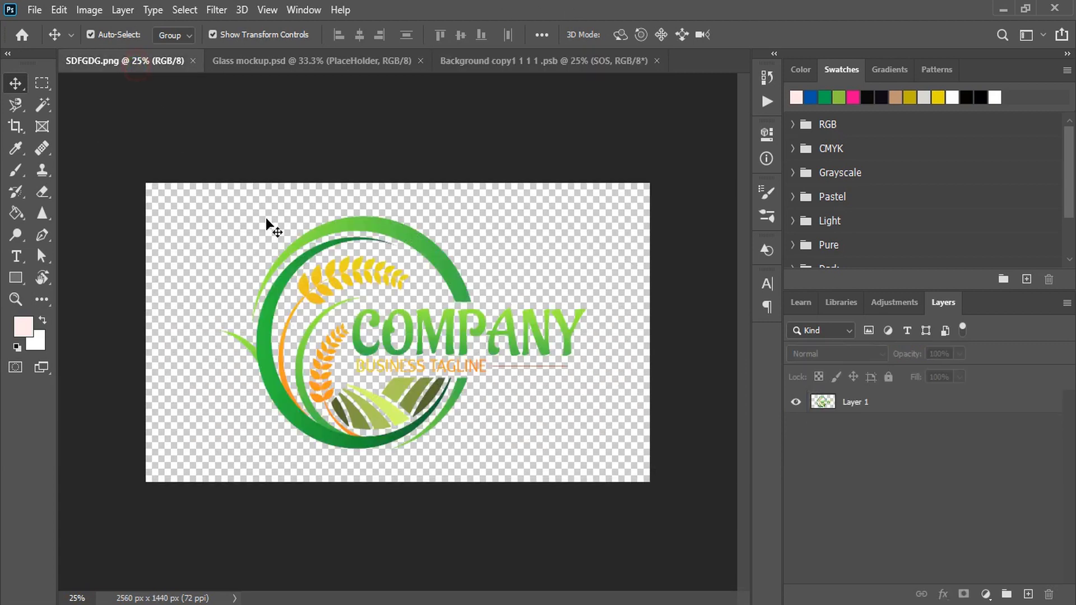
pyautogui.moveTo(297, 288); pyautogui.dragTo(376, 361)
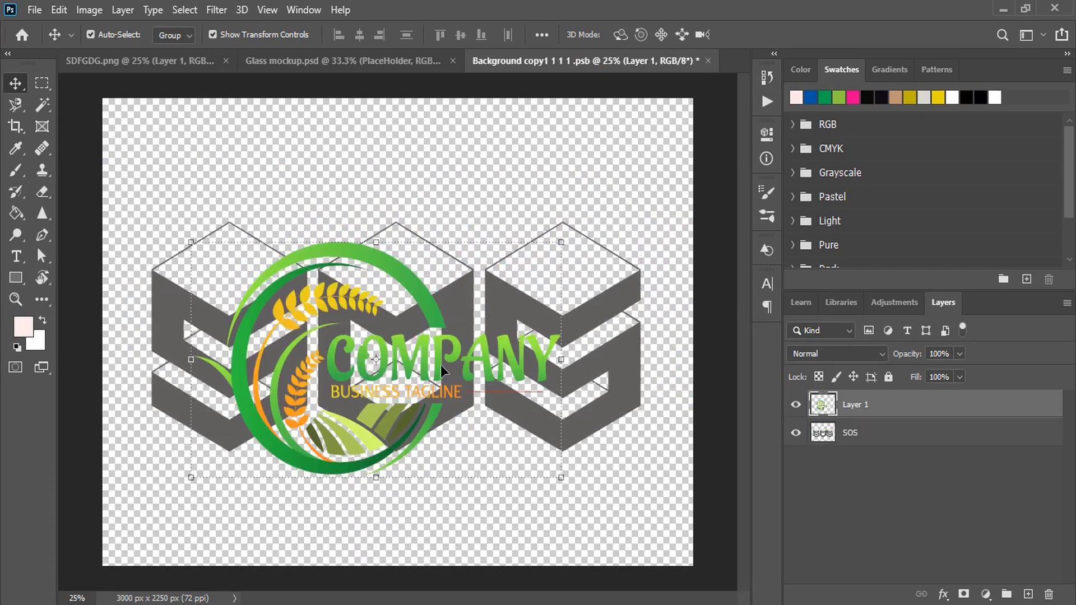
# Step: Centre the farm logo over the SOS artwork and scale it up to 111.5%
pyautogui.moveTo(436, 318); pyautogui.dragTo(456, 291)
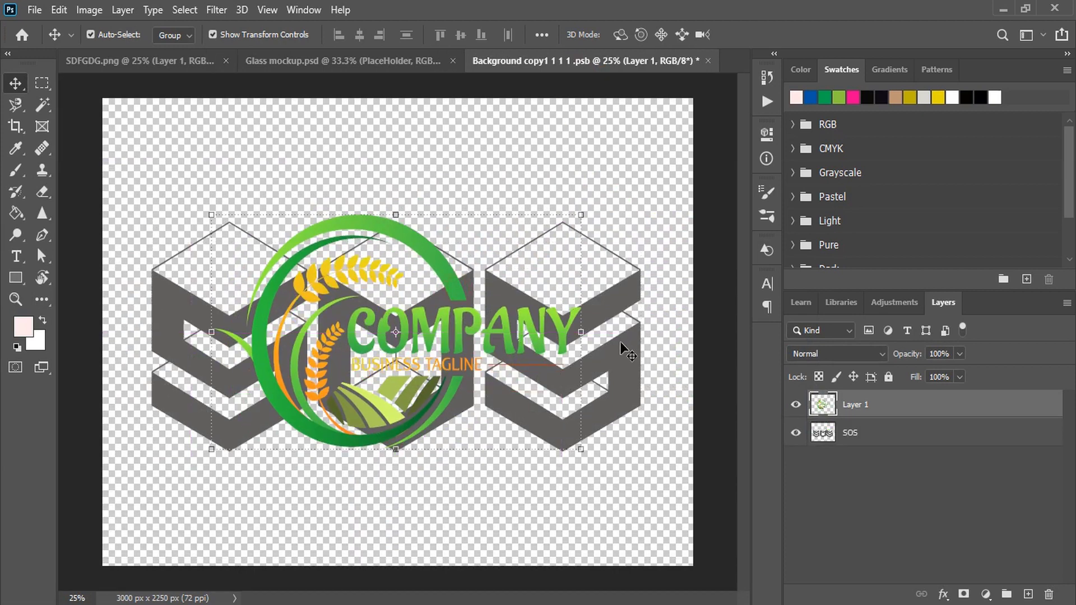
pyautogui.moveTo(581, 334); pyautogui.dragTo(603, 337)
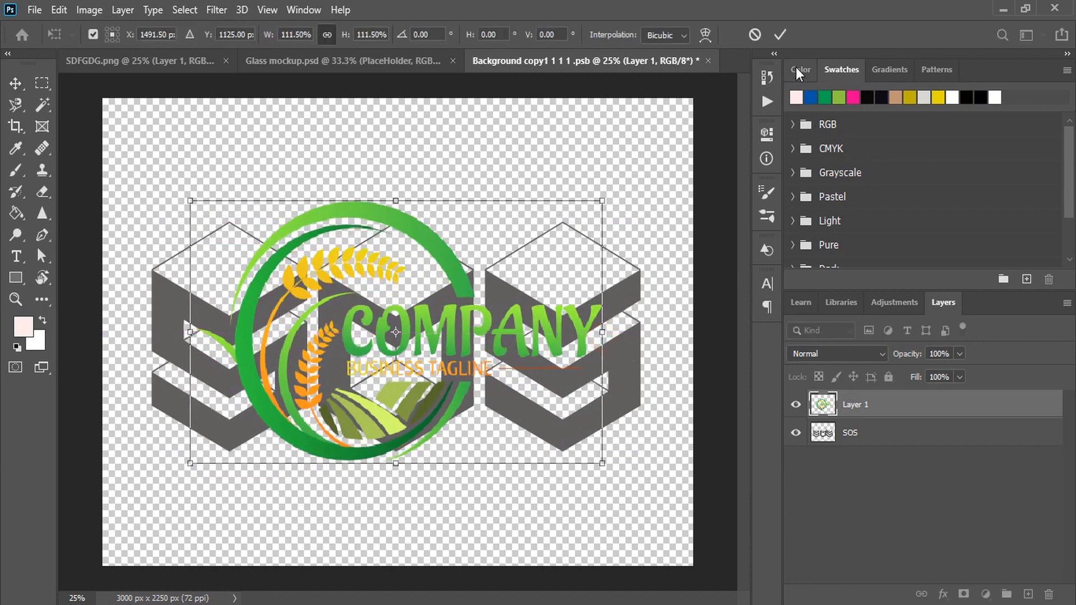
pyautogui.click(783, 34)
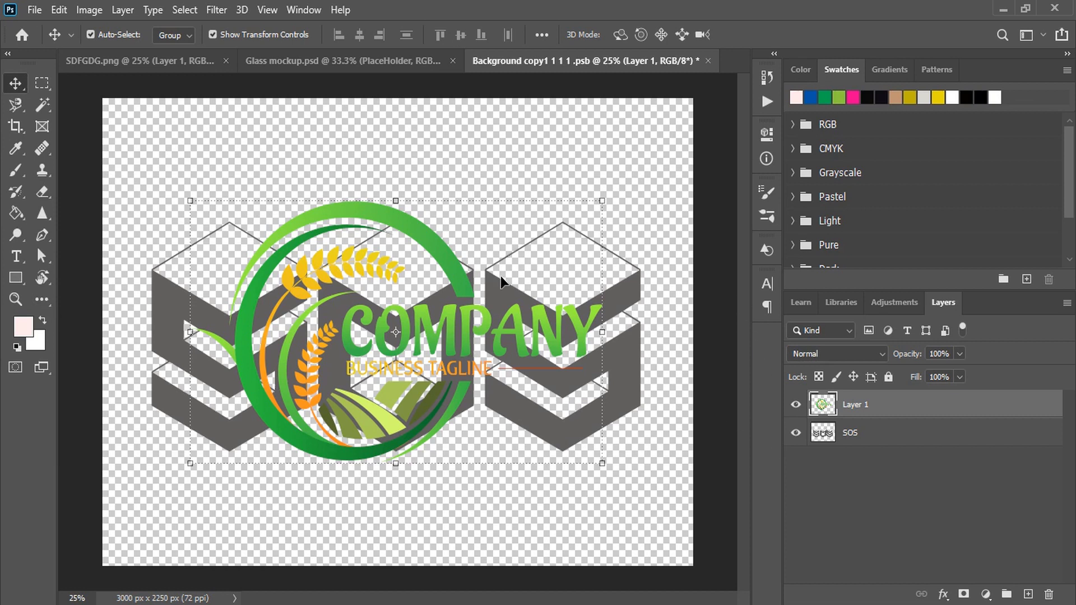
# Step: Hide the SOS layer, then save and close the smart object to update the logo in the Glass mockup
pyautogui.click(795, 433)
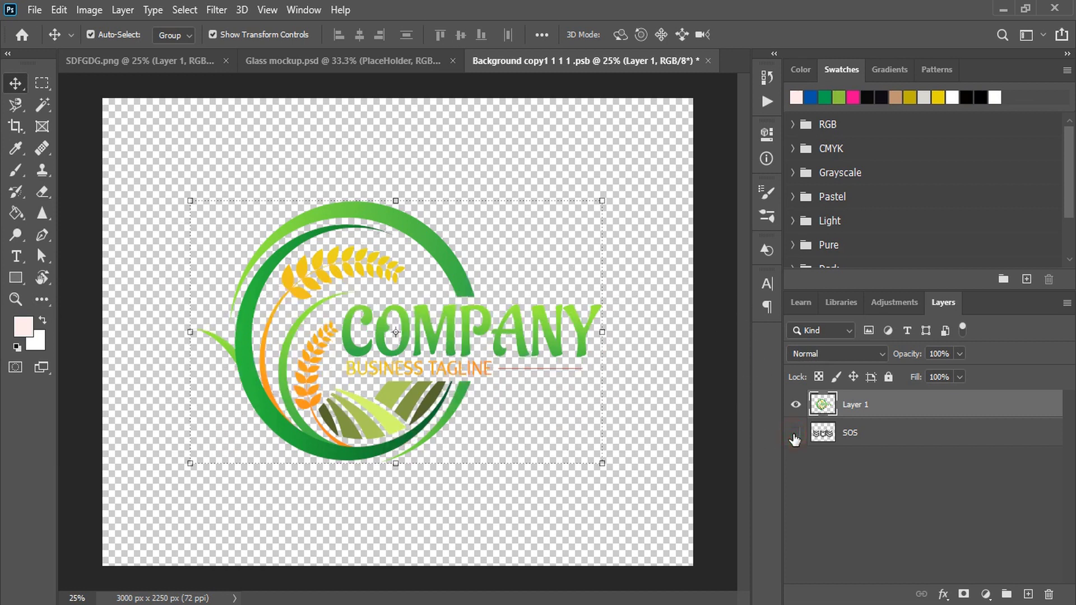
pyautogui.click(709, 61)
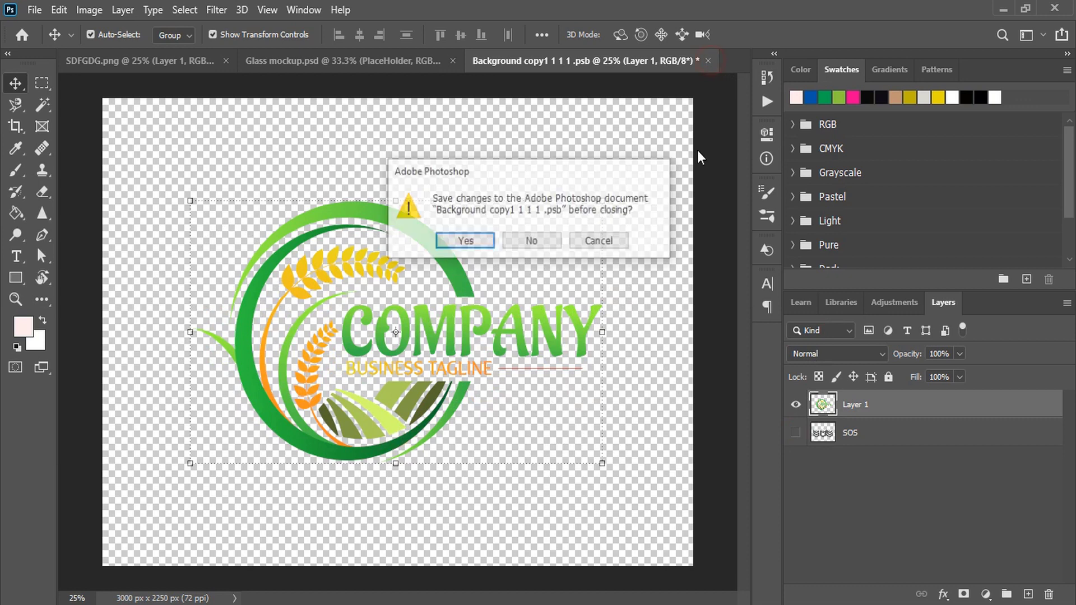
pyautogui.click(465, 241)
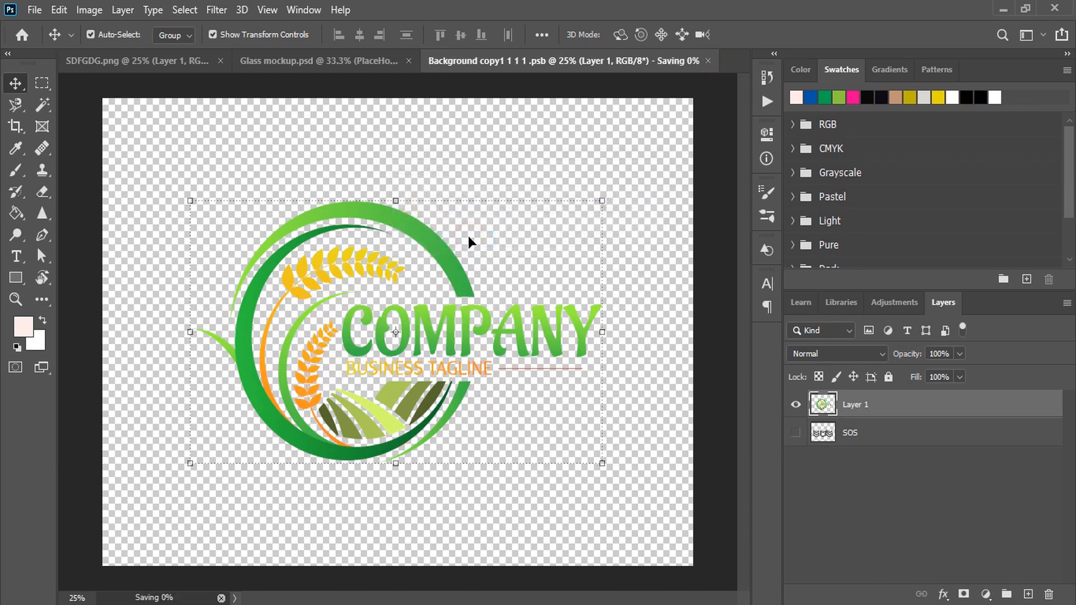
pyautogui.click(305, 62)
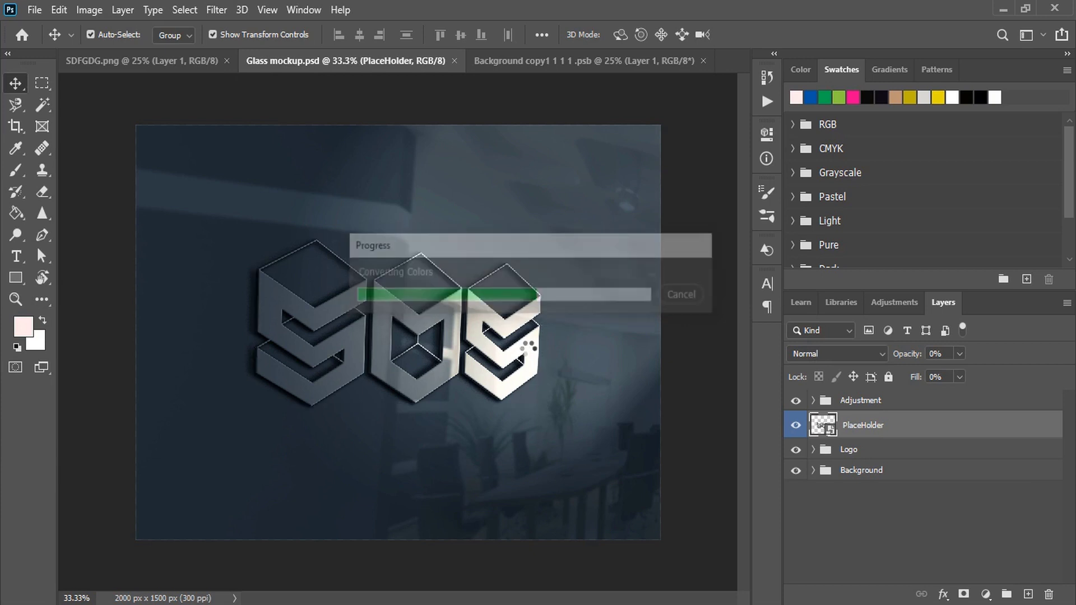
pyautogui.click(684, 318)
pyautogui.hotkey('ctrl', '+')
pyautogui.hotkey('ctrl', '+')
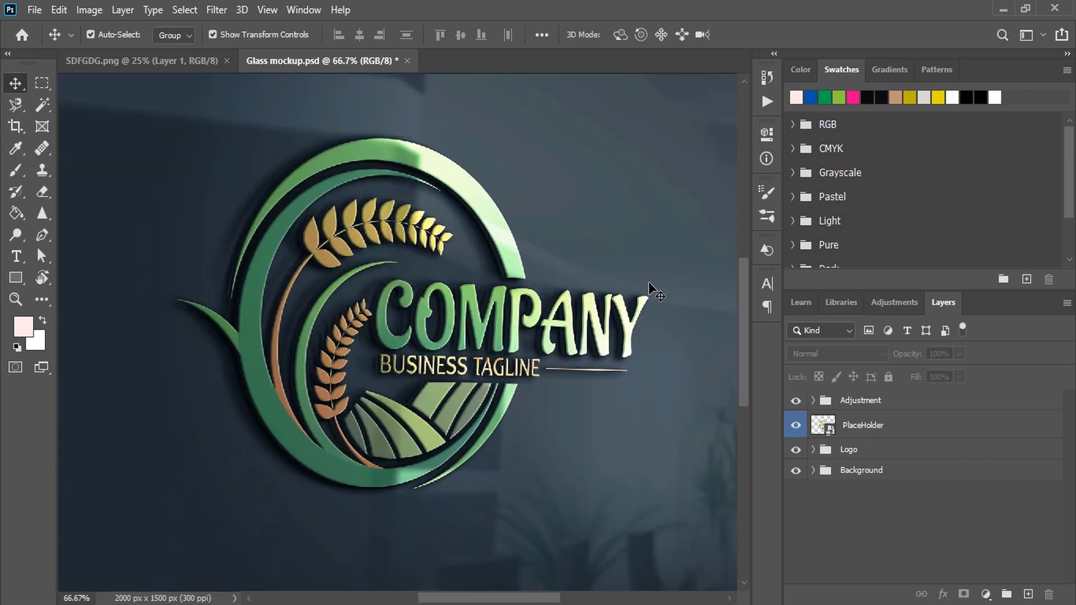